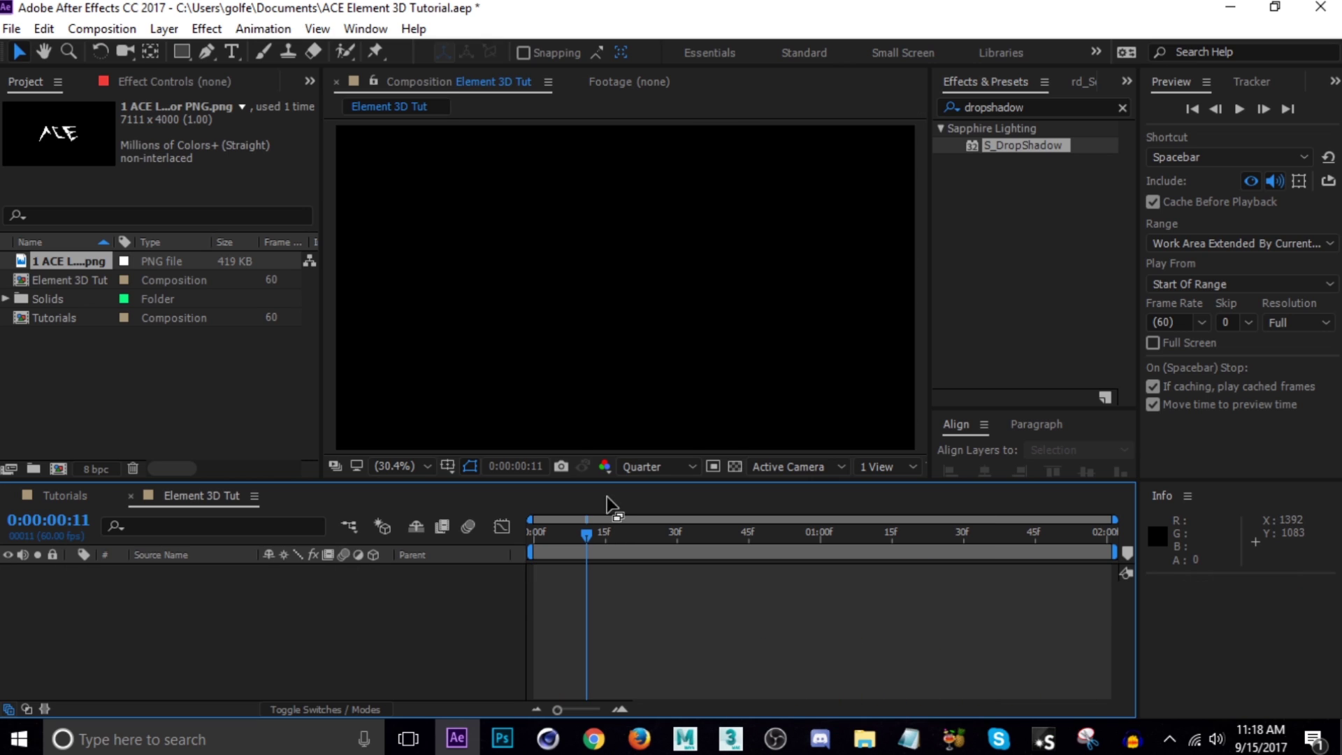
Add the ACE logo PNG to the Element 3D Tut composition as a layer and set the preview resolution to Full.
drag(586, 537, 700, 541)
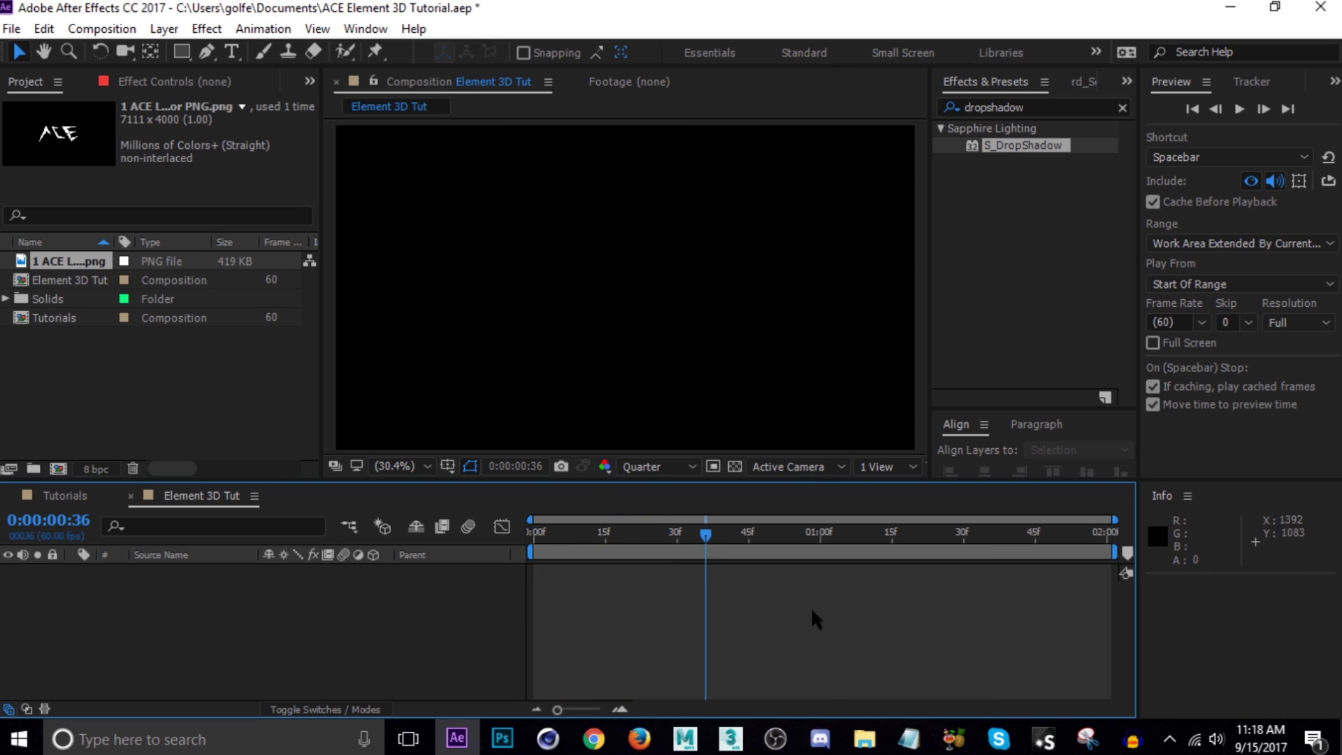
drag(98, 262, 294, 643)
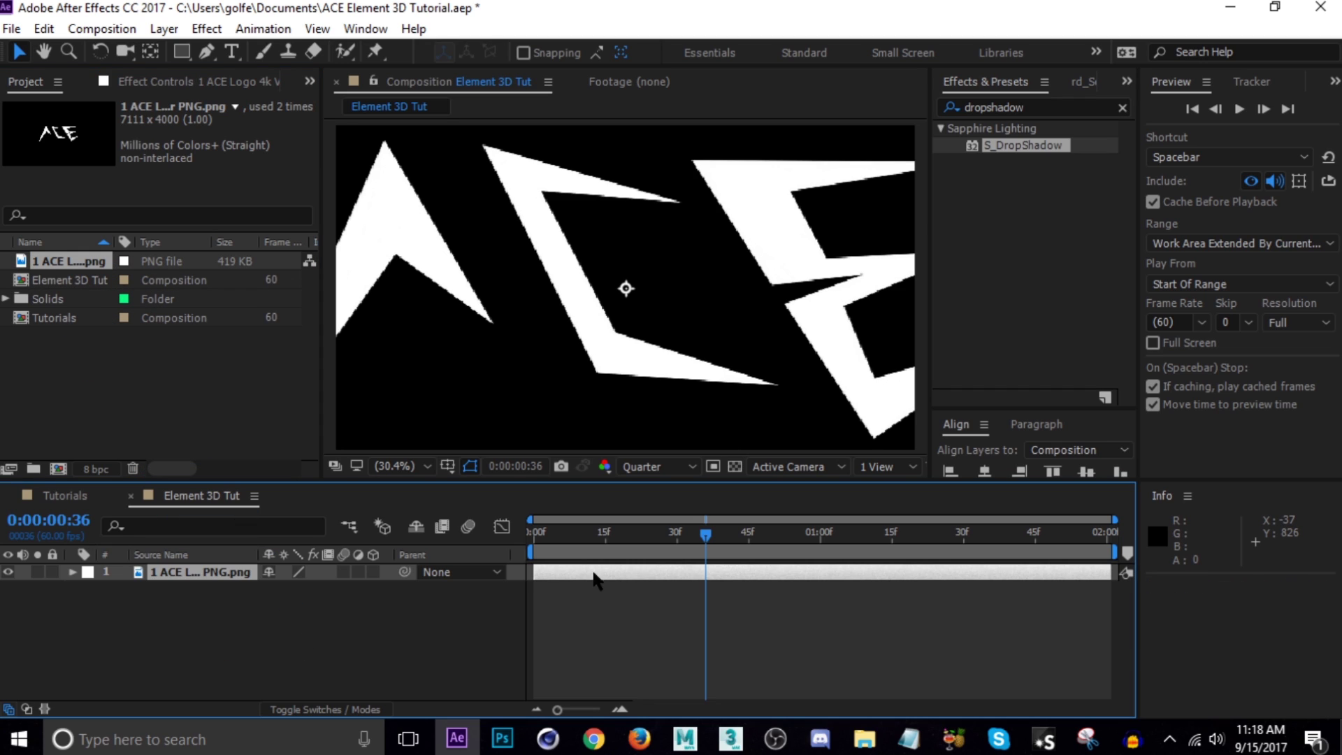
click(657, 466)
click(681, 517)
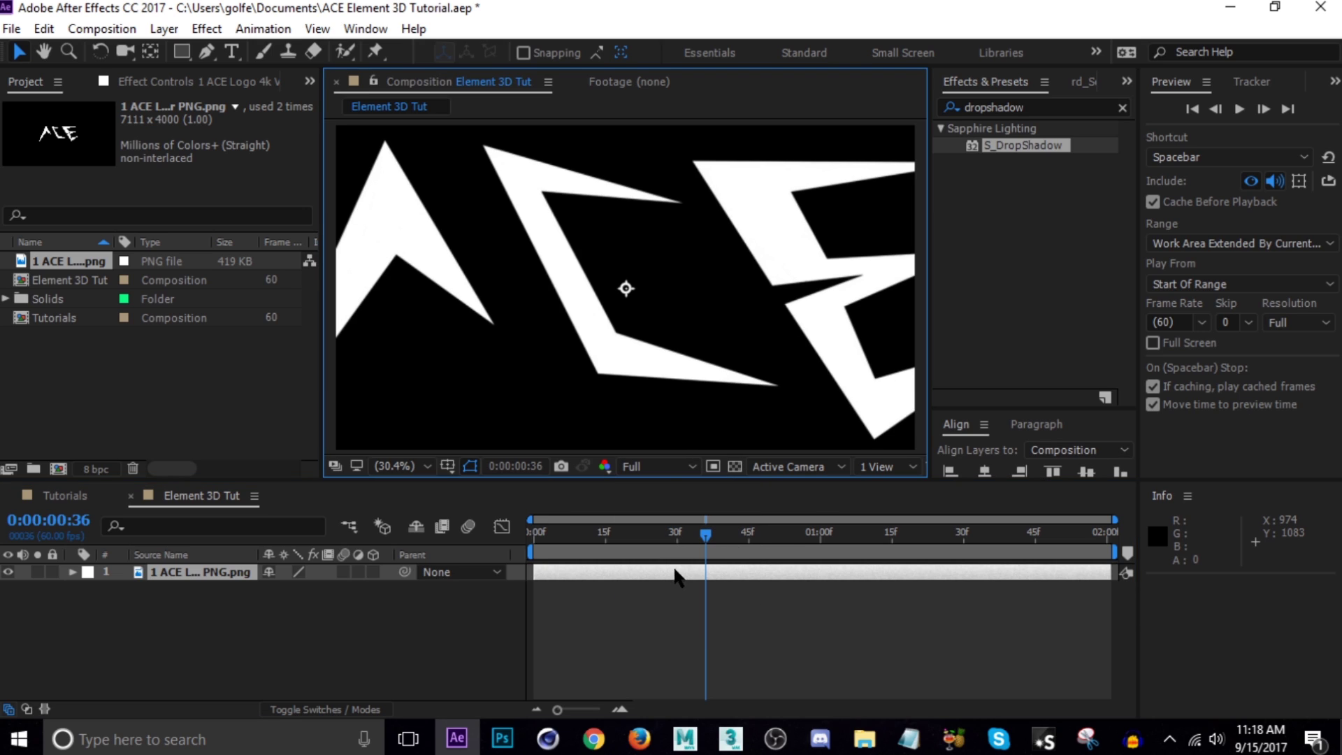
Scale the logo layer to 53% so the whole logo fits in frame, and move the playhead to 0:00:00:29.
key(s)
drag(294, 589, 266, 589)
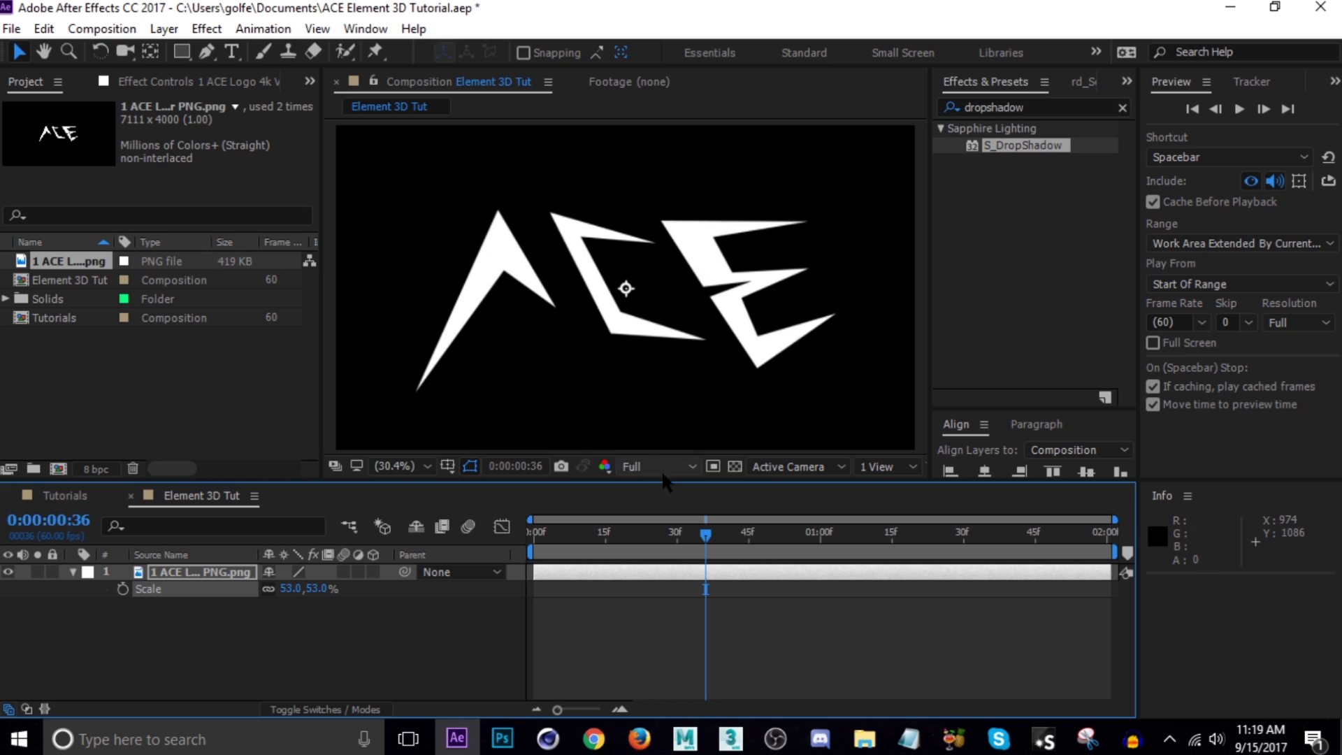
drag(719, 549, 675, 547)
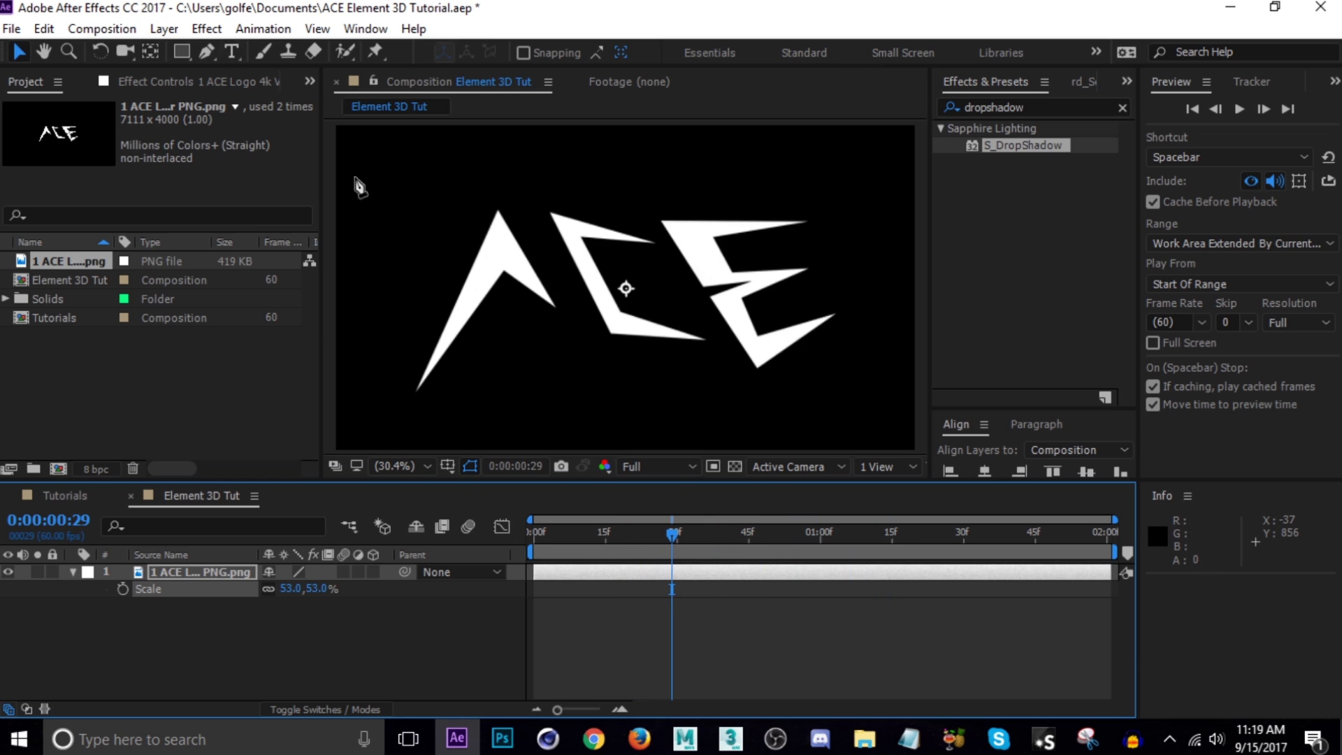
Trace the letter A of the logo layer with a closed Pen tool mask and invert that mask.
key(g)
scroll(592, 278, up, 6)
scroll(545, 380, down, 7)
click(545, 380)
scroll(623, 254, up, 7)
click(771, 362)
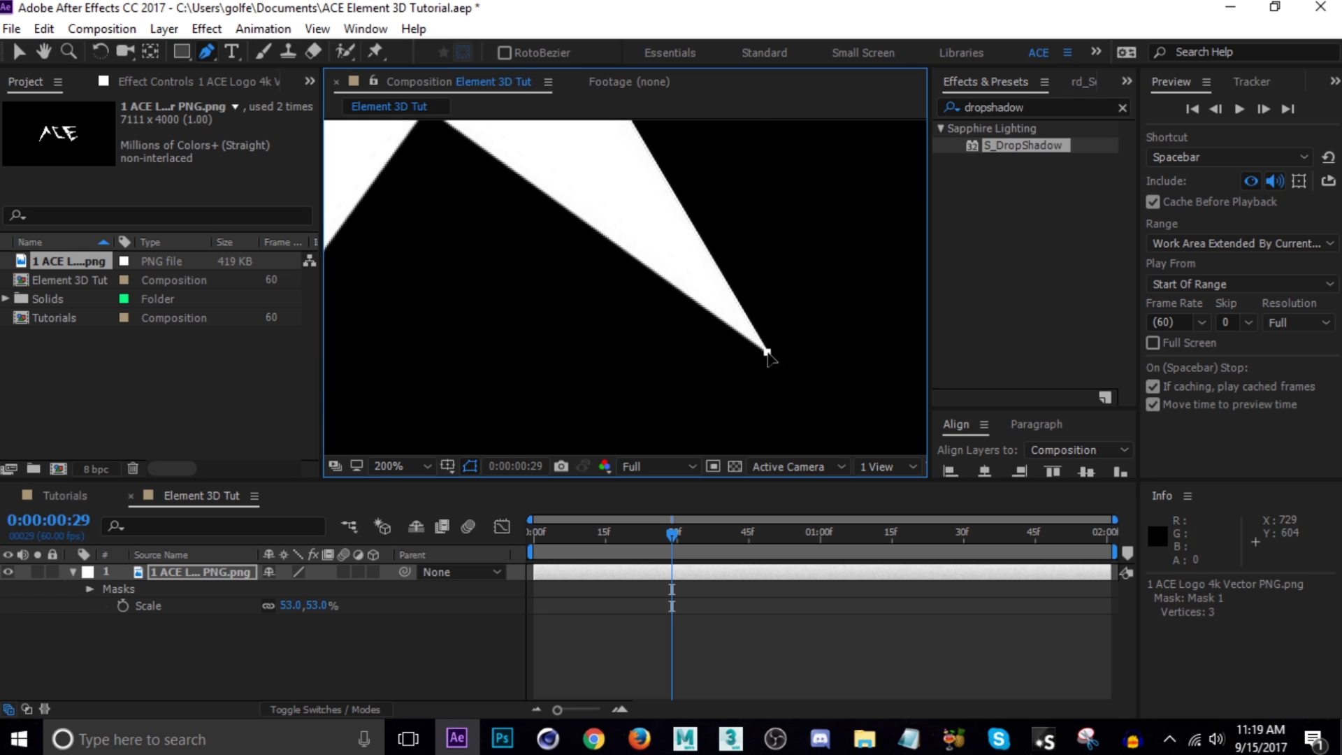
click(503, 172)
scroll(458, 246, down, 3)
click(458, 246)
click(629, 280)
scroll(629, 294, down, 3)
click(557, 293)
drag(497, 270, 501, 300)
key(ctrl+shift+i)
Trace the letter C of the logo with a second closed Pen tool mask.
scroll(533, 330, up, 6)
scroll(533, 330, down, 3)
click(815, 359)
click(575, 312)
drag(577, 313, 410, 180)
click(462, 266)
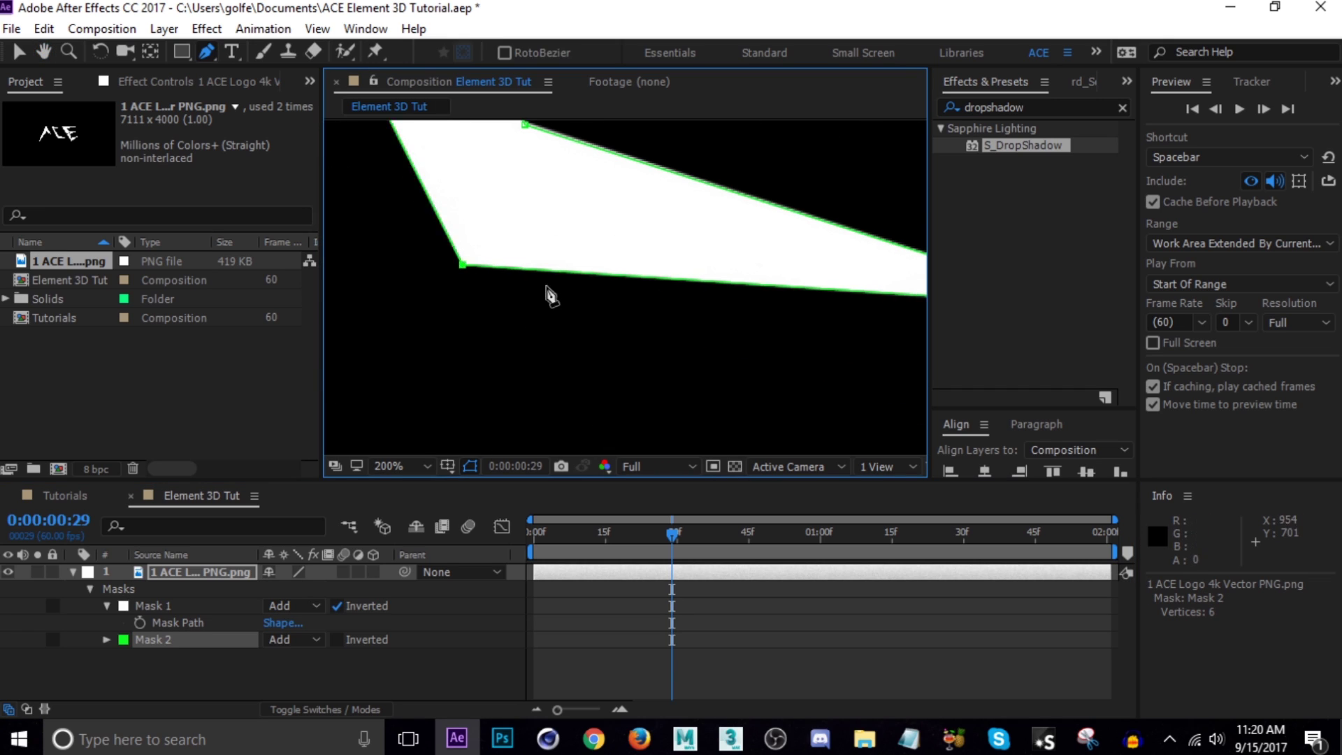
key(h)
drag(461, 265, 554, 270)
scroll(538, 224, down, 3)
scroll(489, 186, up, 2)
drag(488, 186, 482, 194)
key(g)
scroll(538, 345, up, 2)
Trace the letter E of the logo with a third closed Pen tool mask outlined in red, undoing misplaced points.
click(720, 216)
click(123, 656)
key(Return)
key(h)
drag(699, 349, 683, 269)
key(g)
click(752, 228)
drag(752, 227, 489, 277)
click(489, 277)
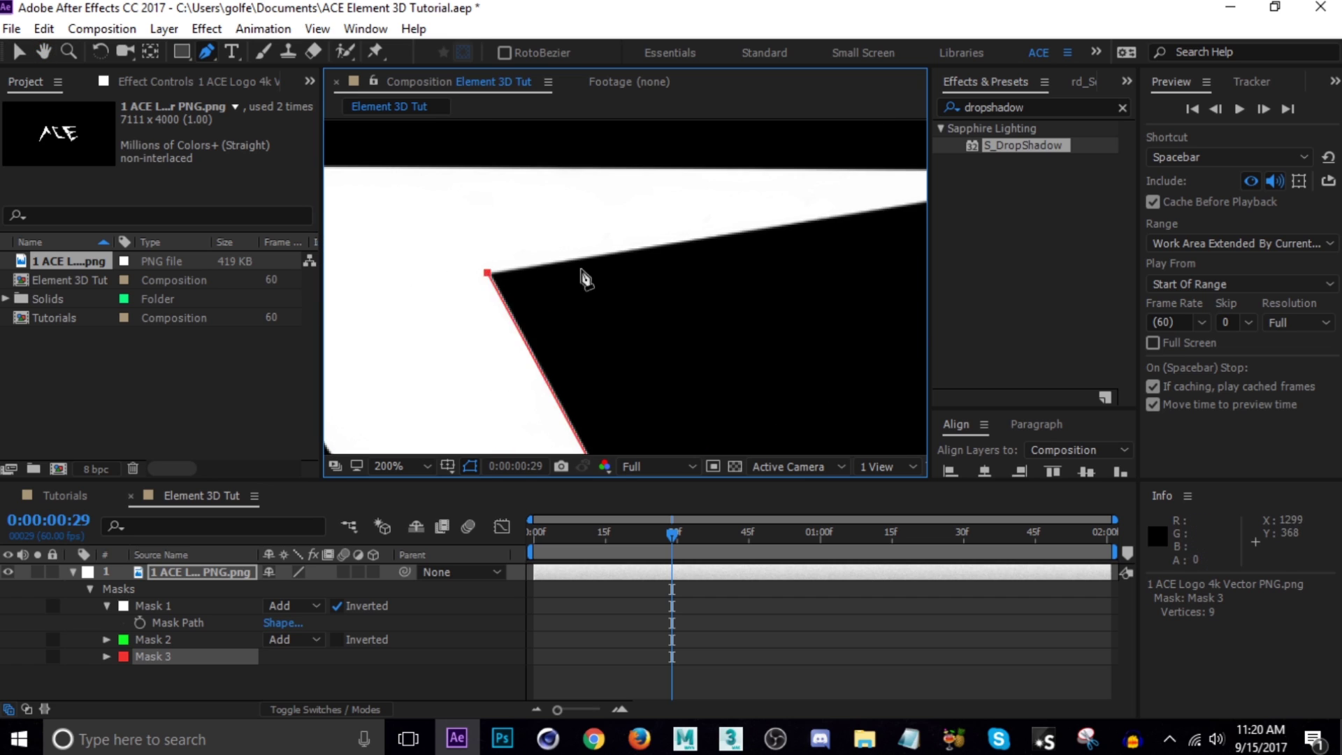
click(824, 230)
drag(824, 231, 530, 387)
click(685, 297)
click(666, 306)
click(640, 309)
click(531, 387)
key(ctrl+z)
click(739, 251)
drag(515, 165, 450, 270)
key(ctrl+z)
scroll(473, 251, down, 1)
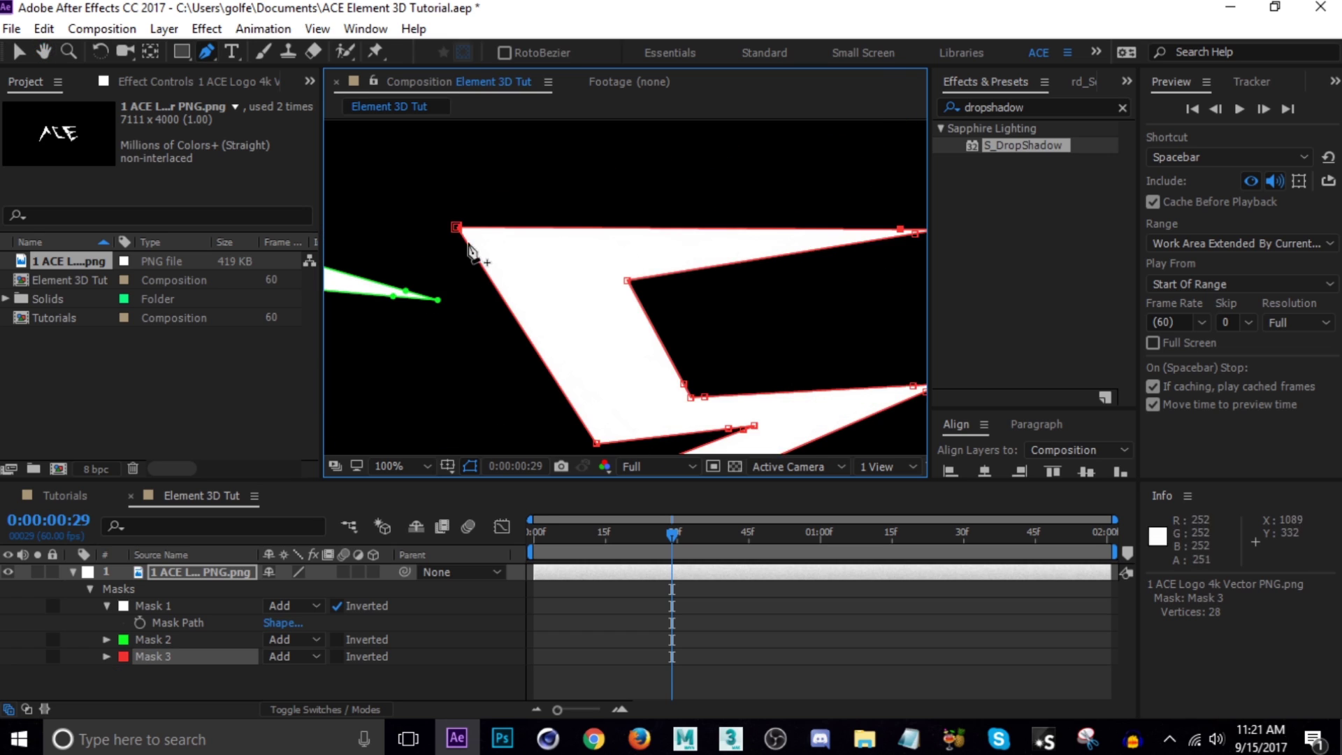
Preview the whole masked logo, set the playhead to 0:00:00:17 and deselect the logo layer.
key(v)
key(shift+slash)
click(563, 549)
key(space)
key(space)
click(641, 574)
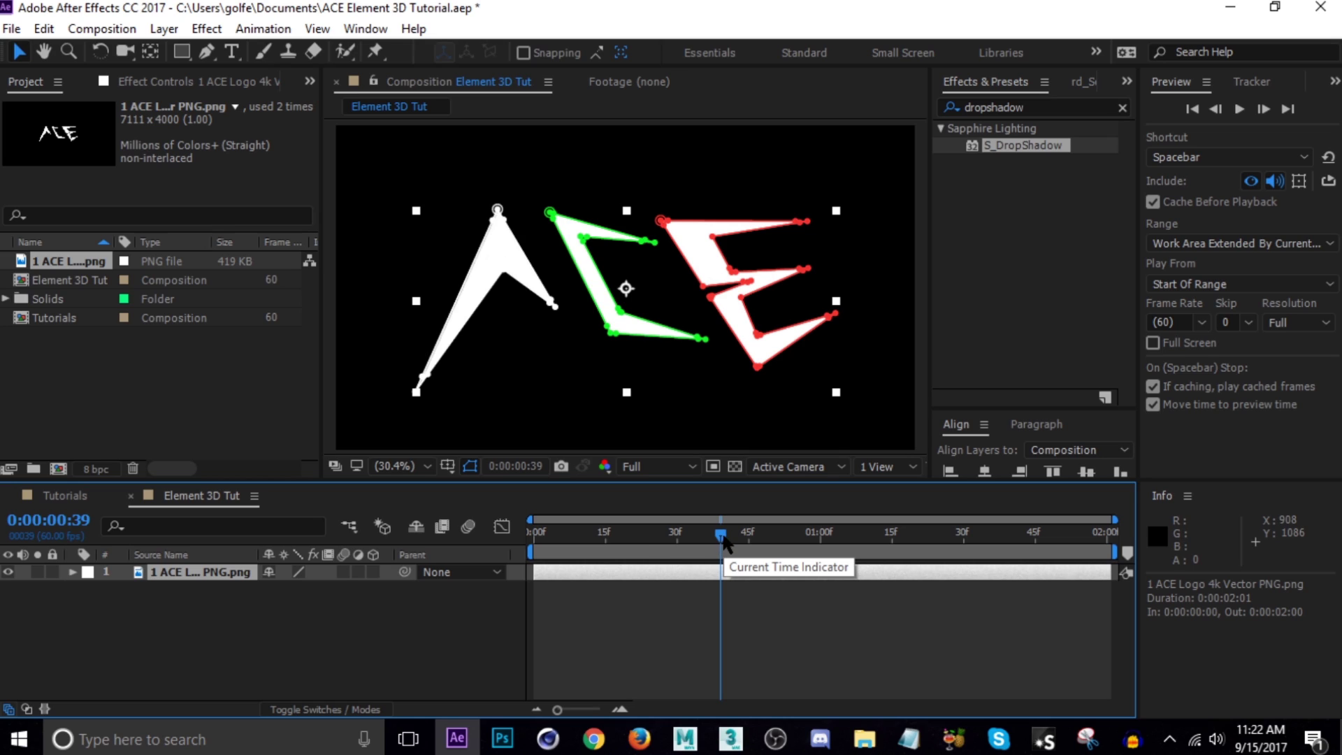
drag(722, 536, 617, 538)
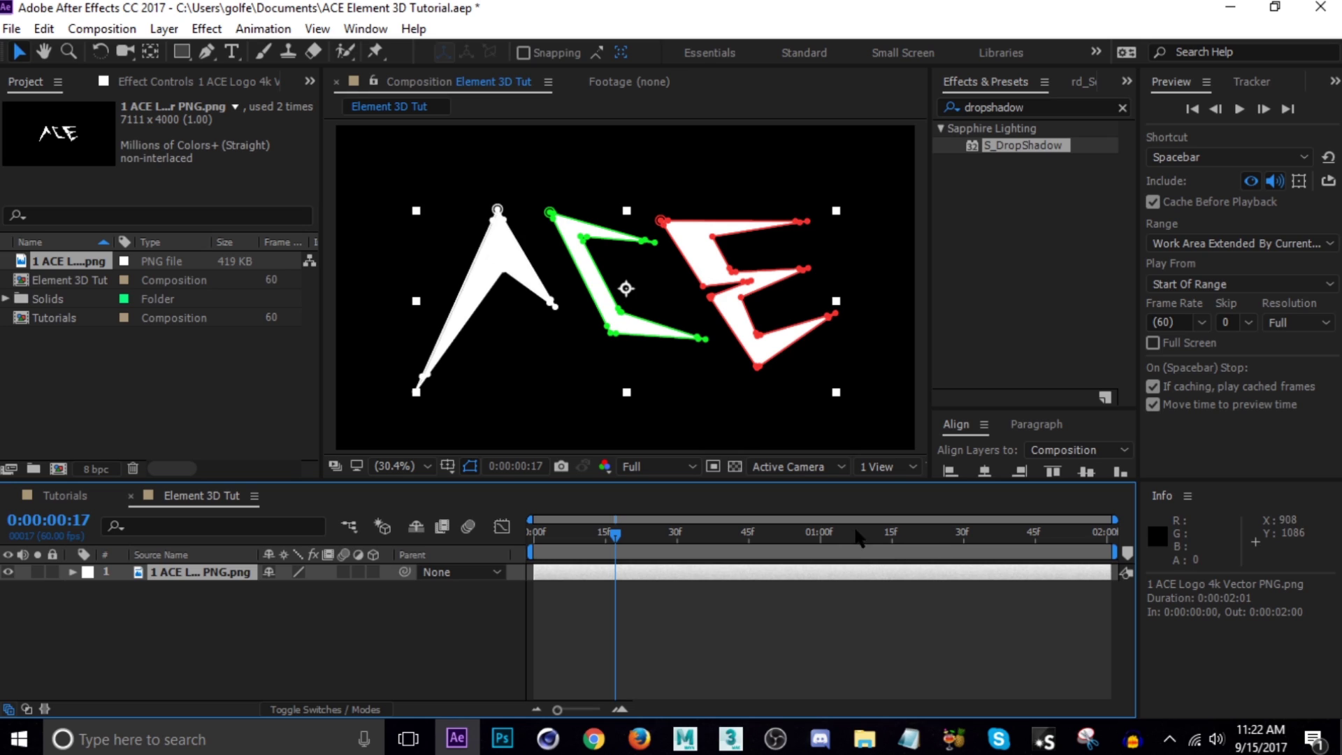
click(599, 623)
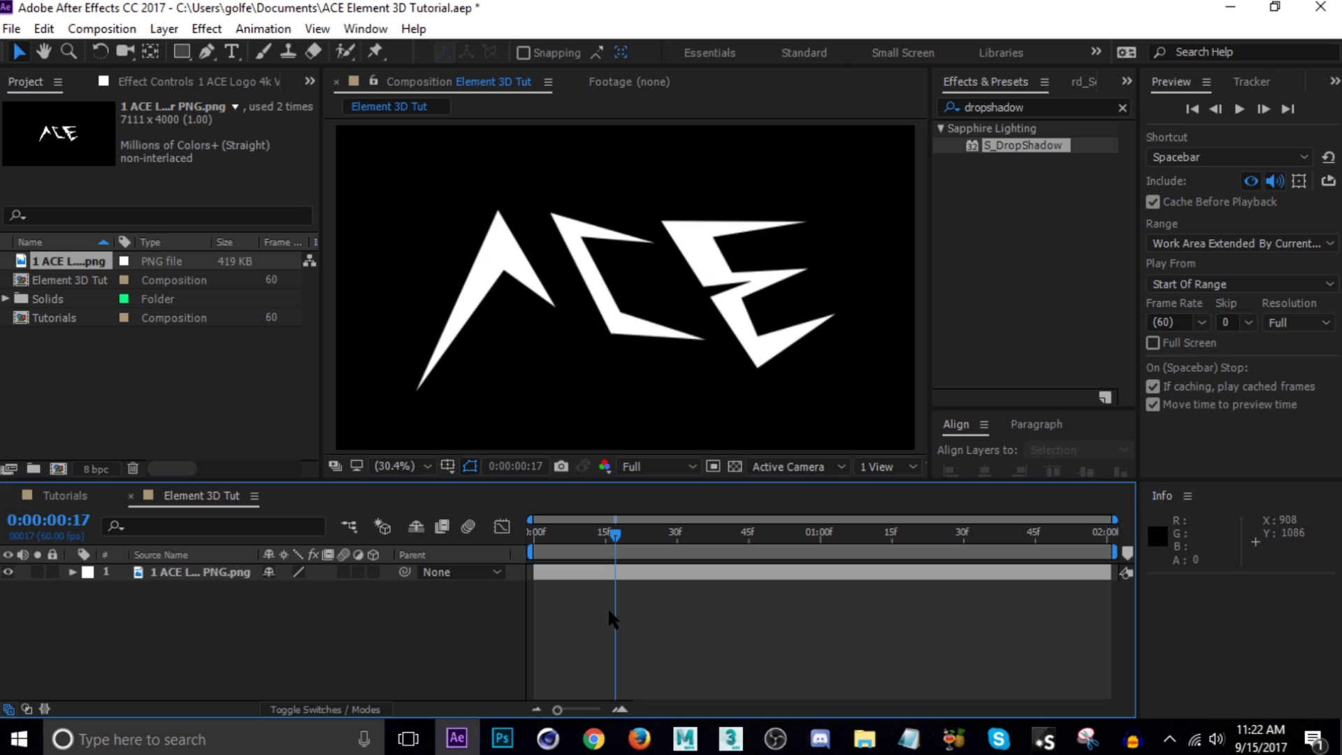
Create a 1920 x 1080 px solid layer named ACE E3D.
key(ctrl+y)
text(ACE E3D)
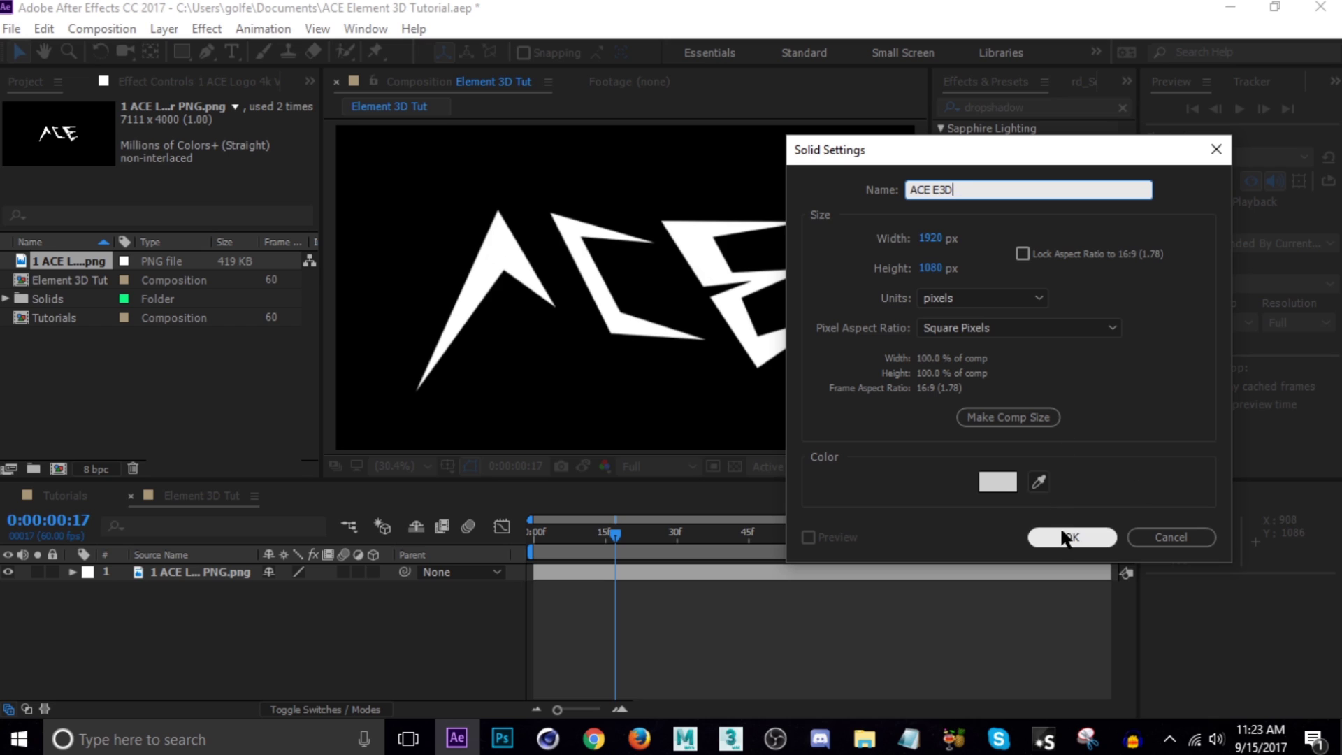
click(1069, 537)
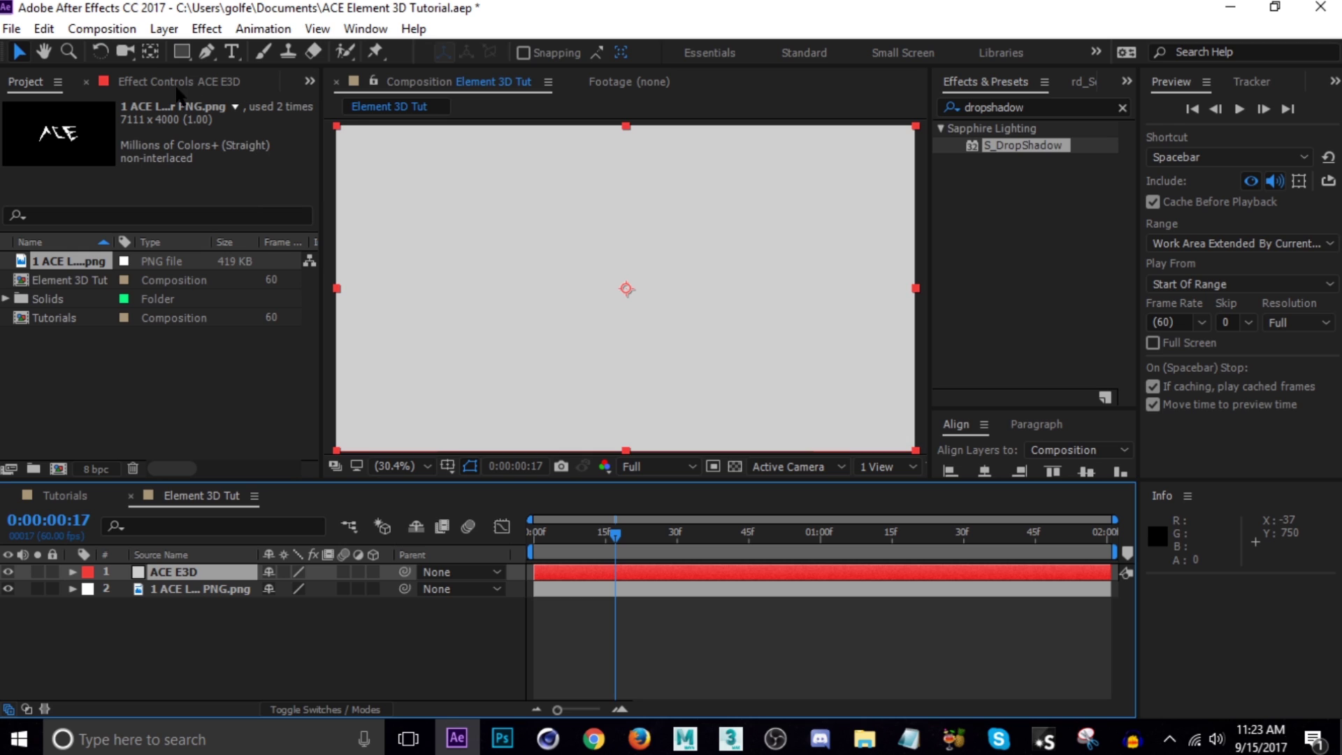
Apply the Video Copilot Element effect to the ACE E3D solid.
click(208, 22)
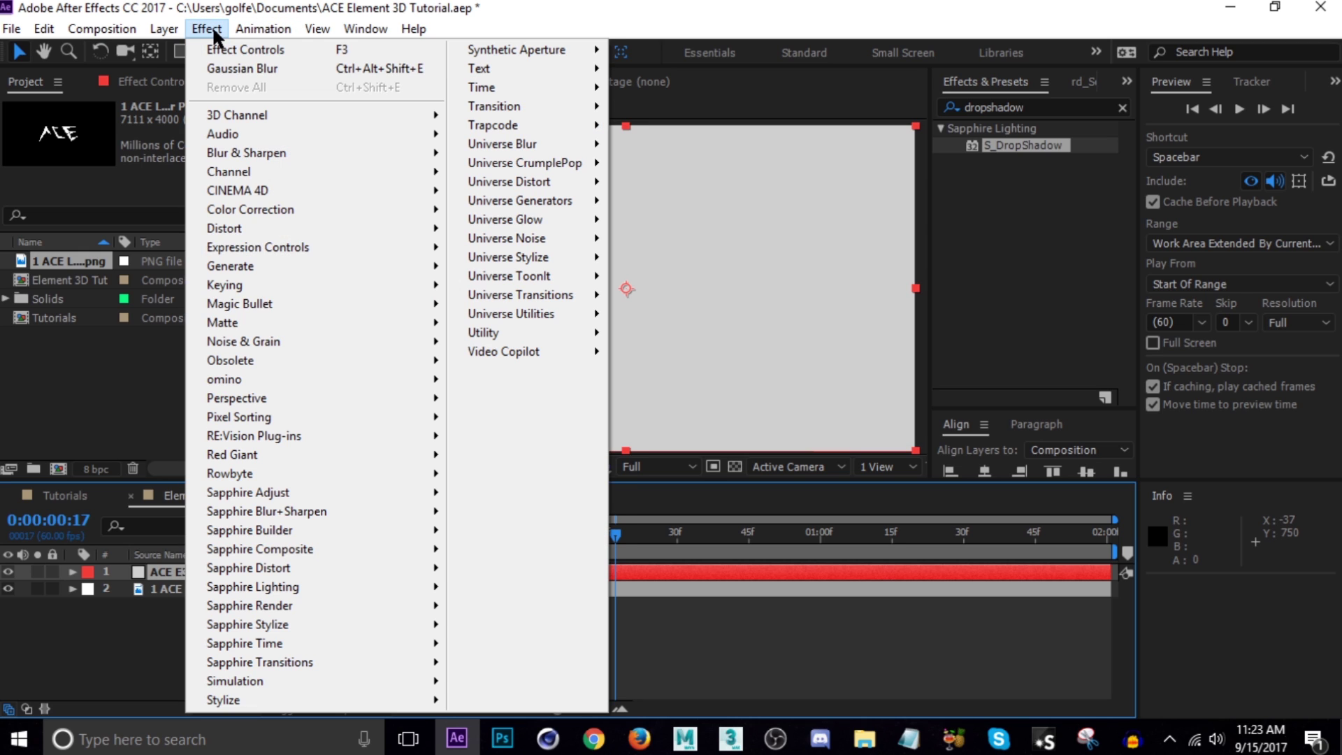
mouse_move(508, 351)
click(655, 352)
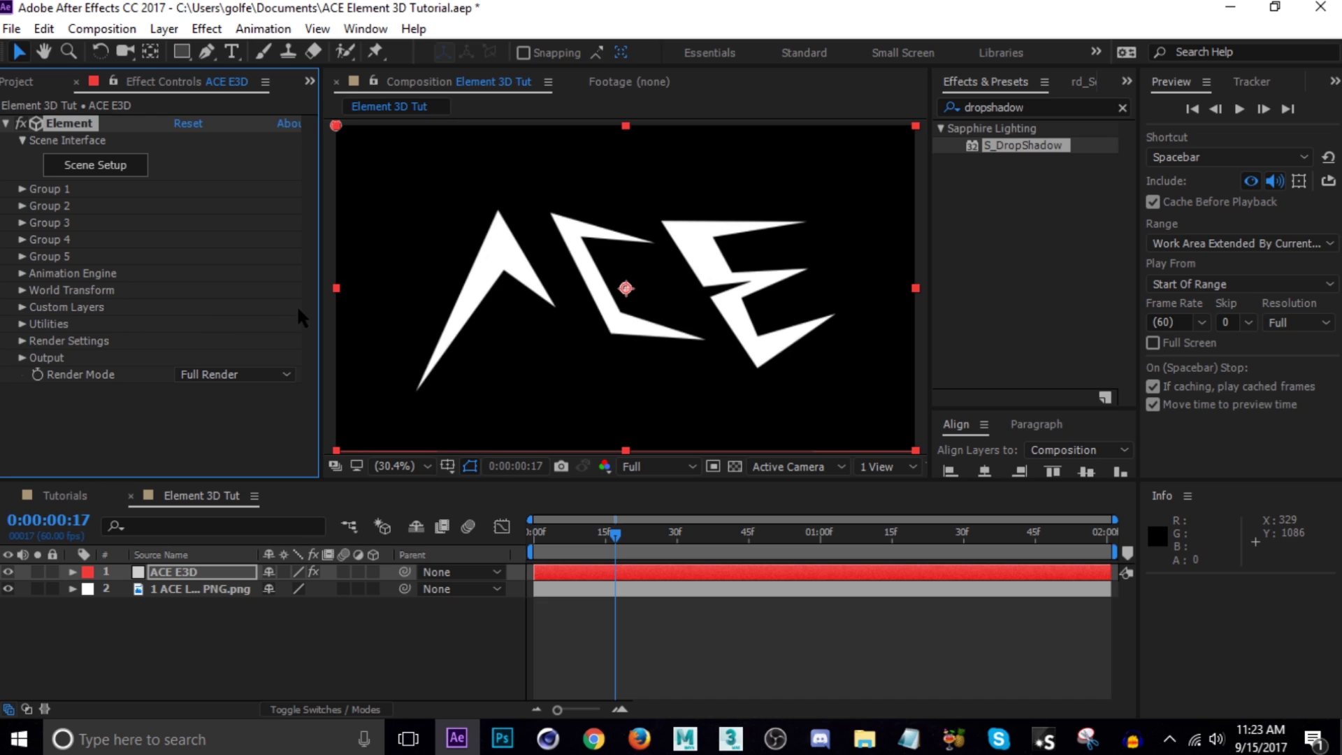
Assign the 1 ACE Logo 4k Vector PNG.png layer to Path Layer 1 in Element's custom text and masks.
click(22, 308)
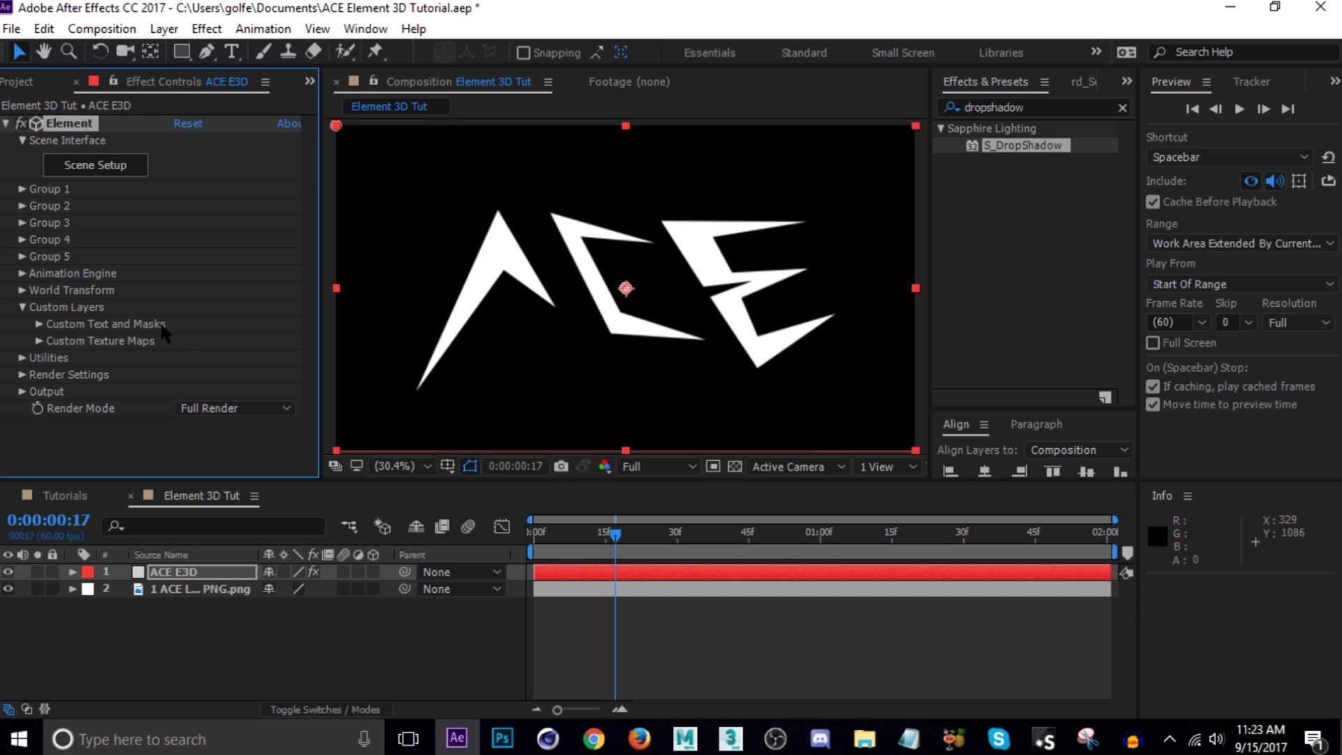
click(39, 323)
scroll(153, 300, down, 3)
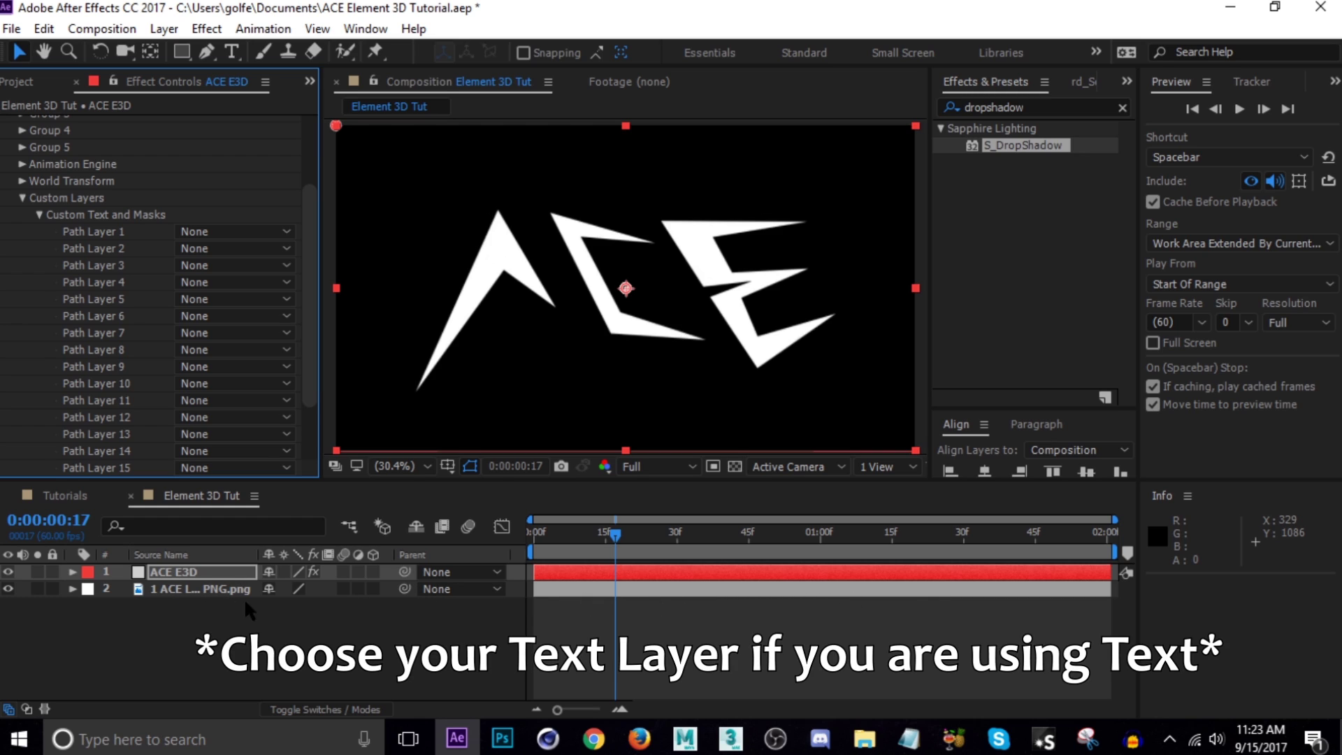
click(215, 235)
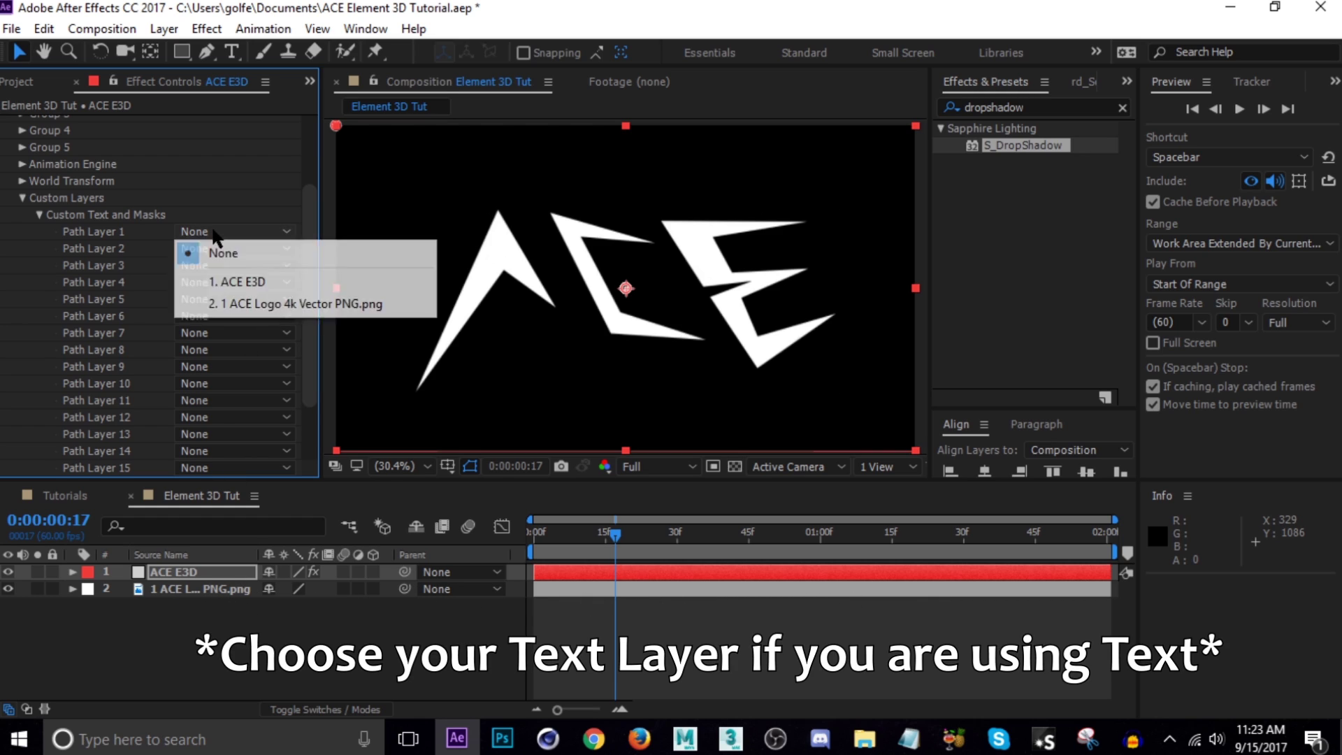
click(248, 306)
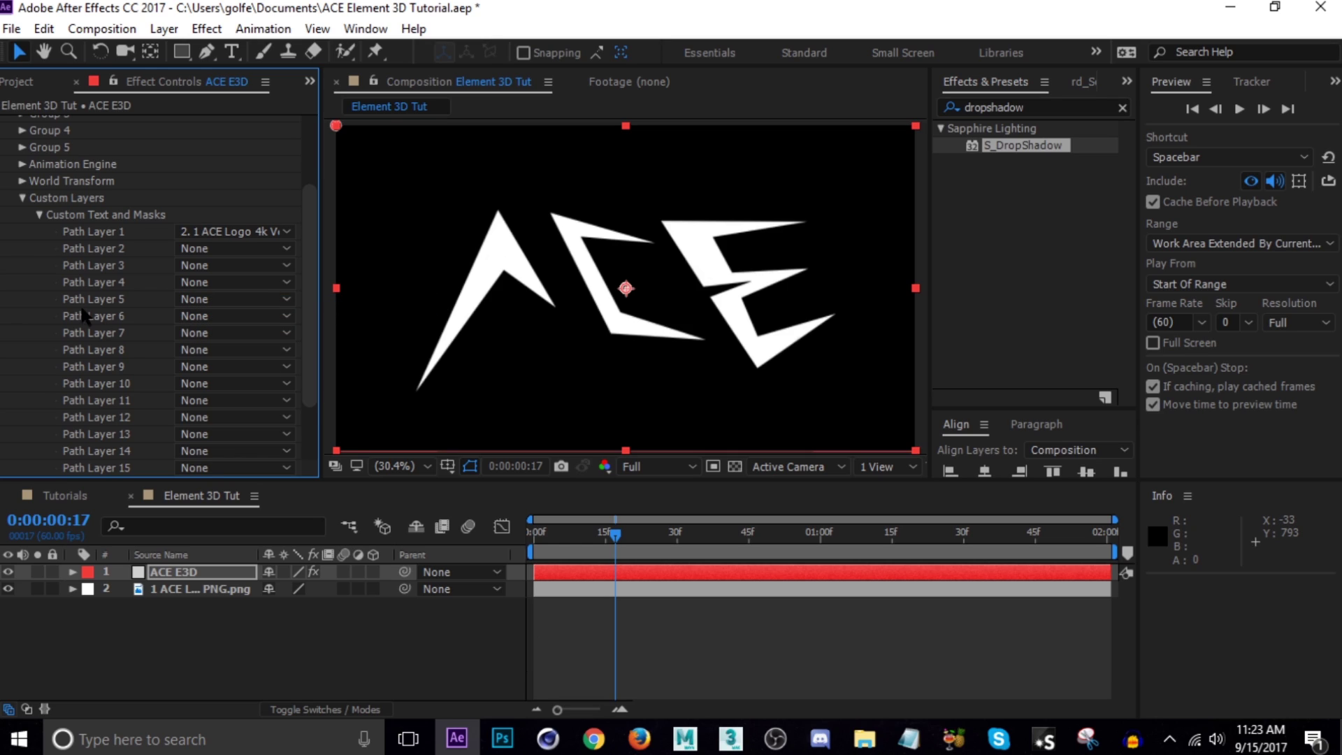
Open Element's Scene Setup and extrude the logo's custom path into a 3D model.
scroll(98, 276, up, 3)
click(112, 167)
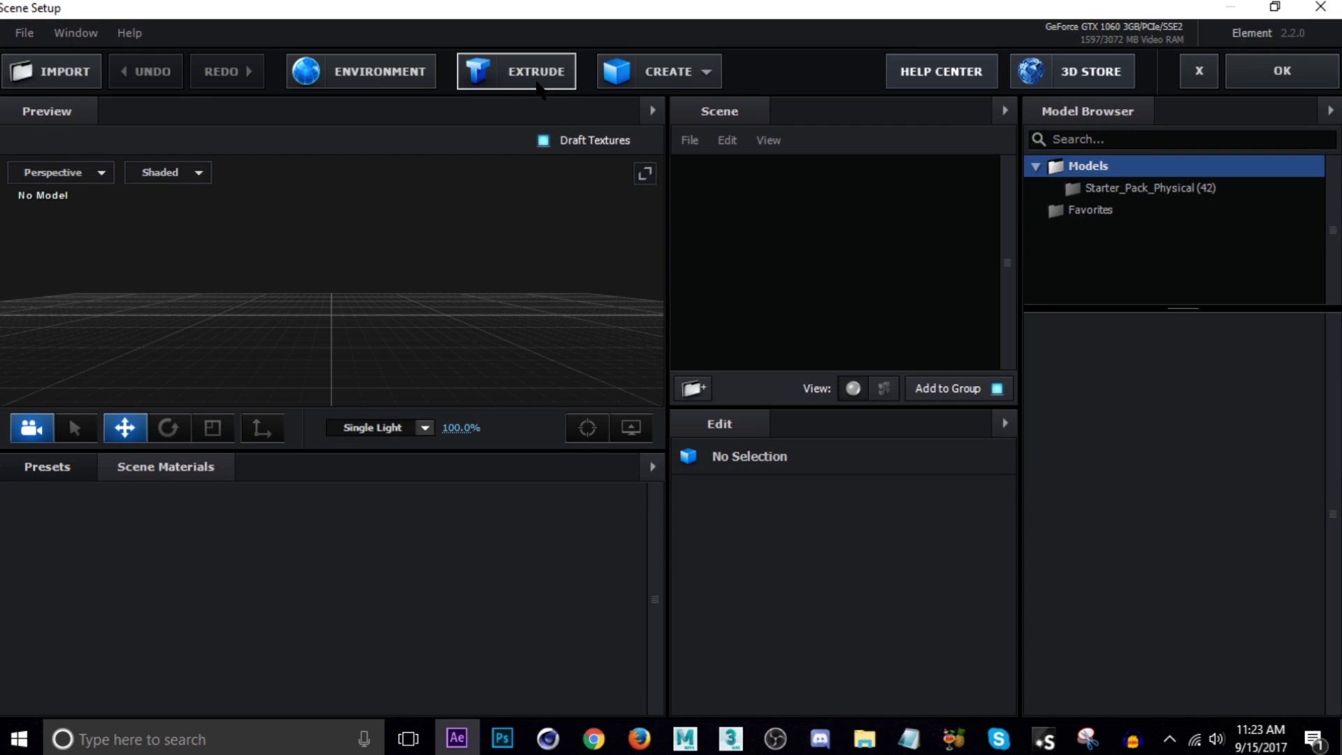
click(535, 77)
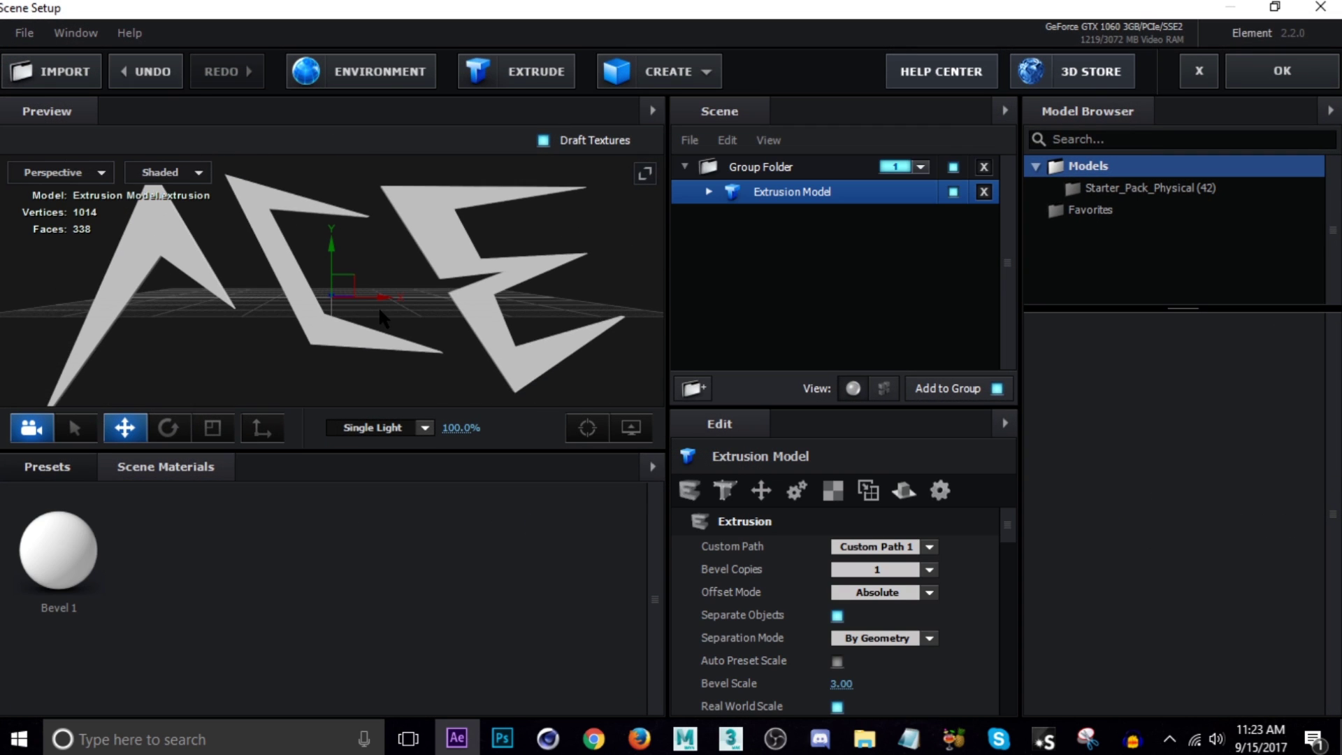
Hide the grid and gizmos in the Scene Setup preview and orbit around the extruded logo.
drag(373, 259, 436, 331)
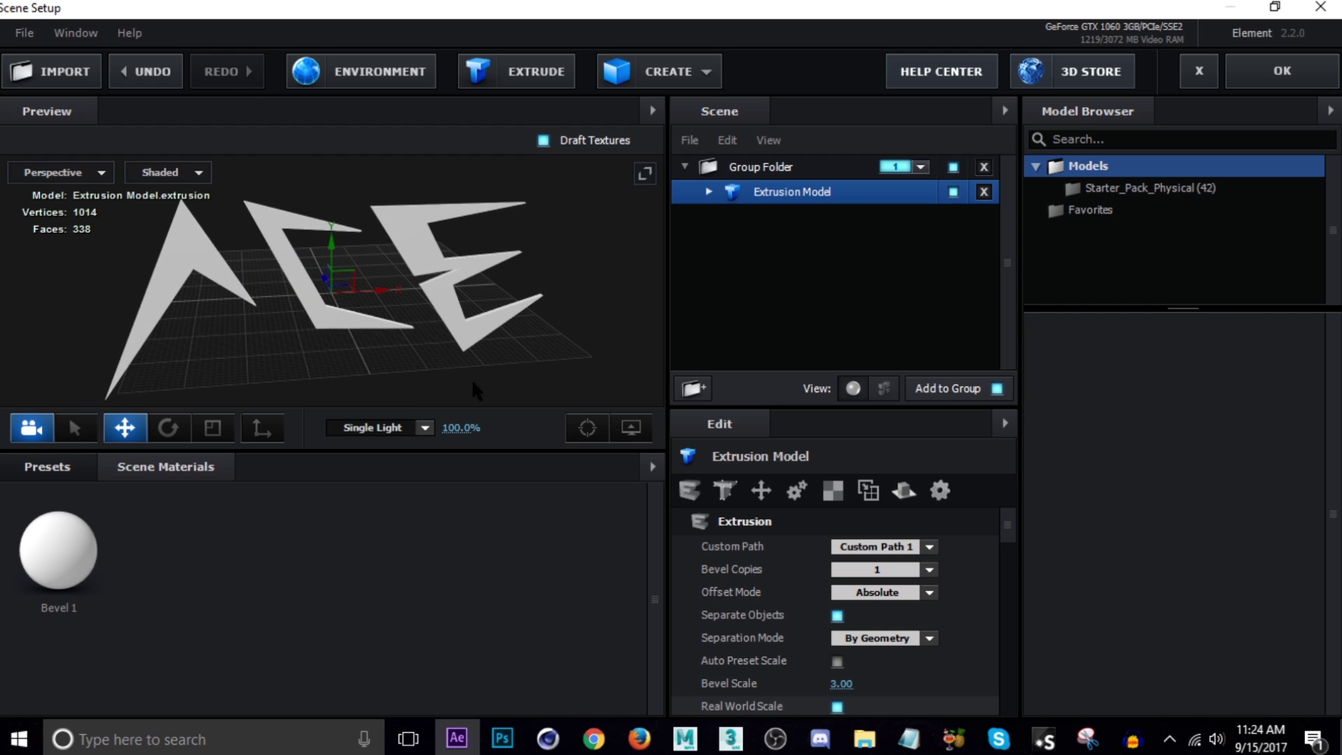
click(631, 427)
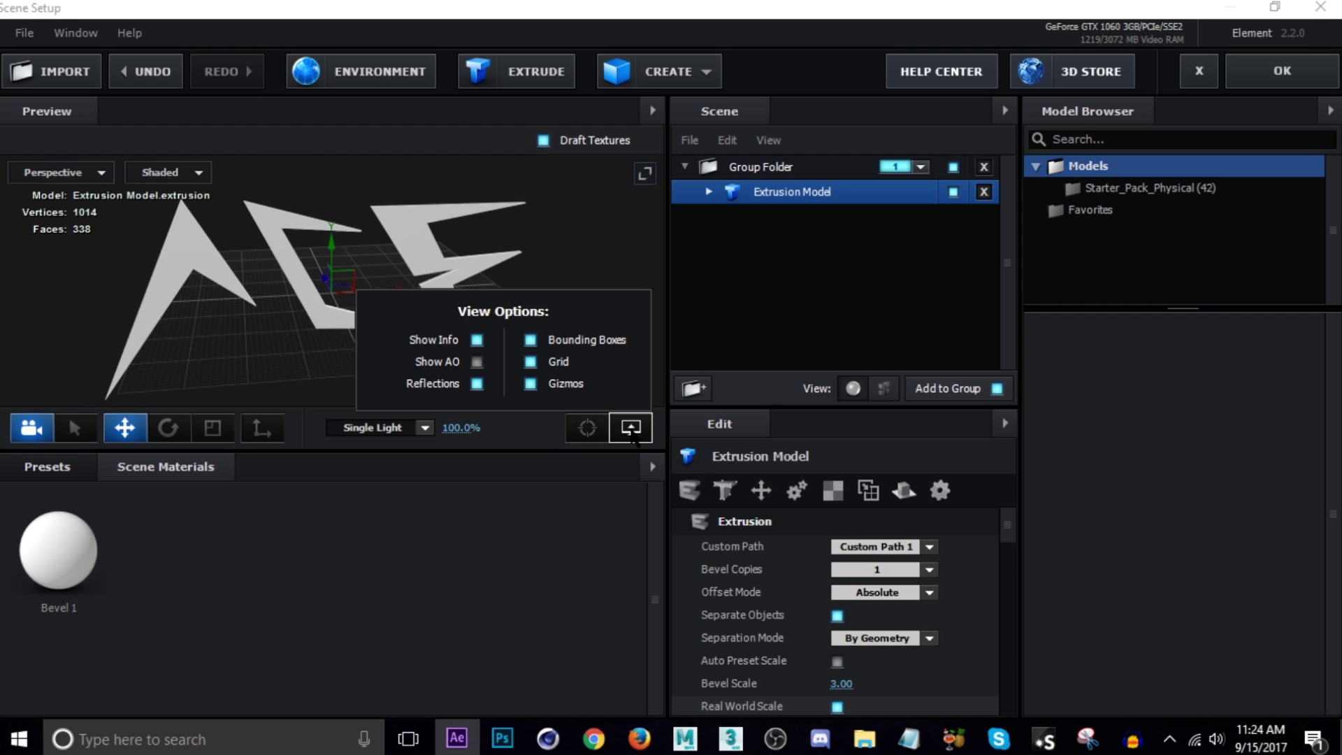
click(530, 362)
click(530, 384)
drag(513, 320, 450, 323)
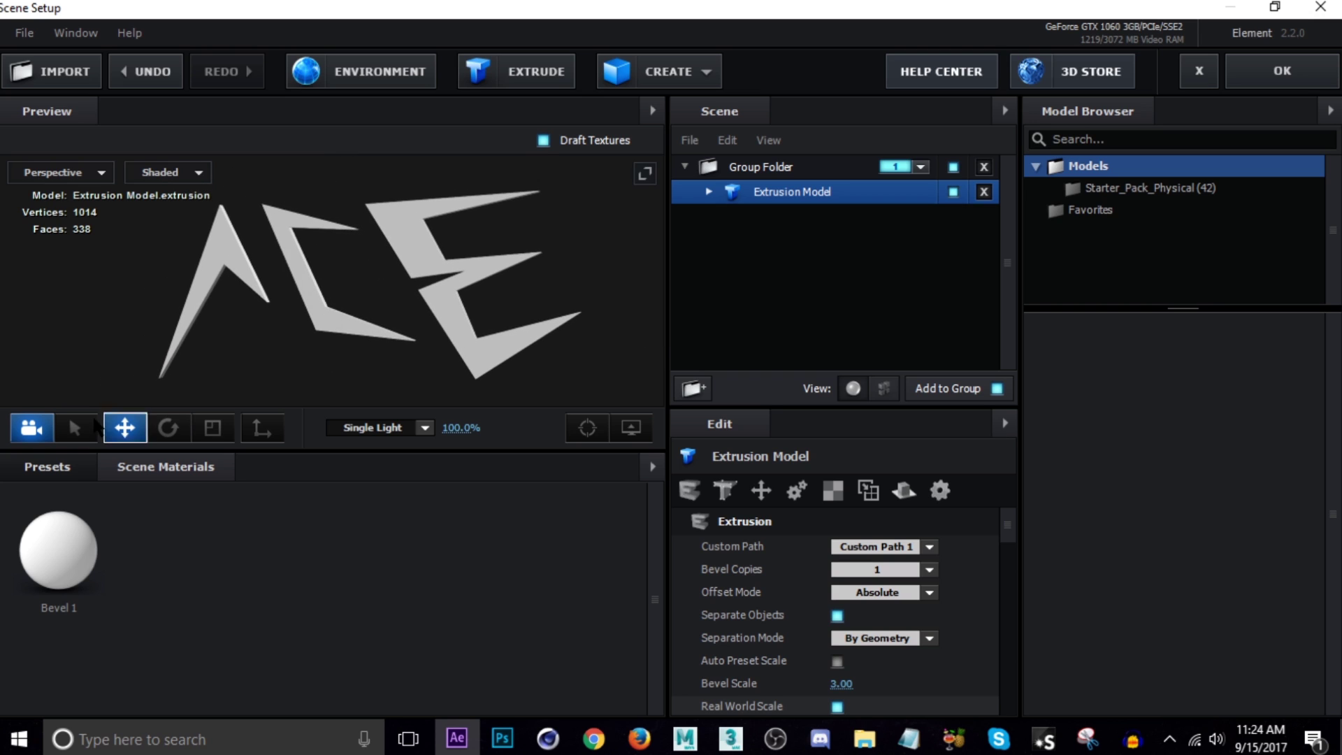
Apply the Wireframe_Glass preset from the Physical materials to the extrusion model.
click(47, 472)
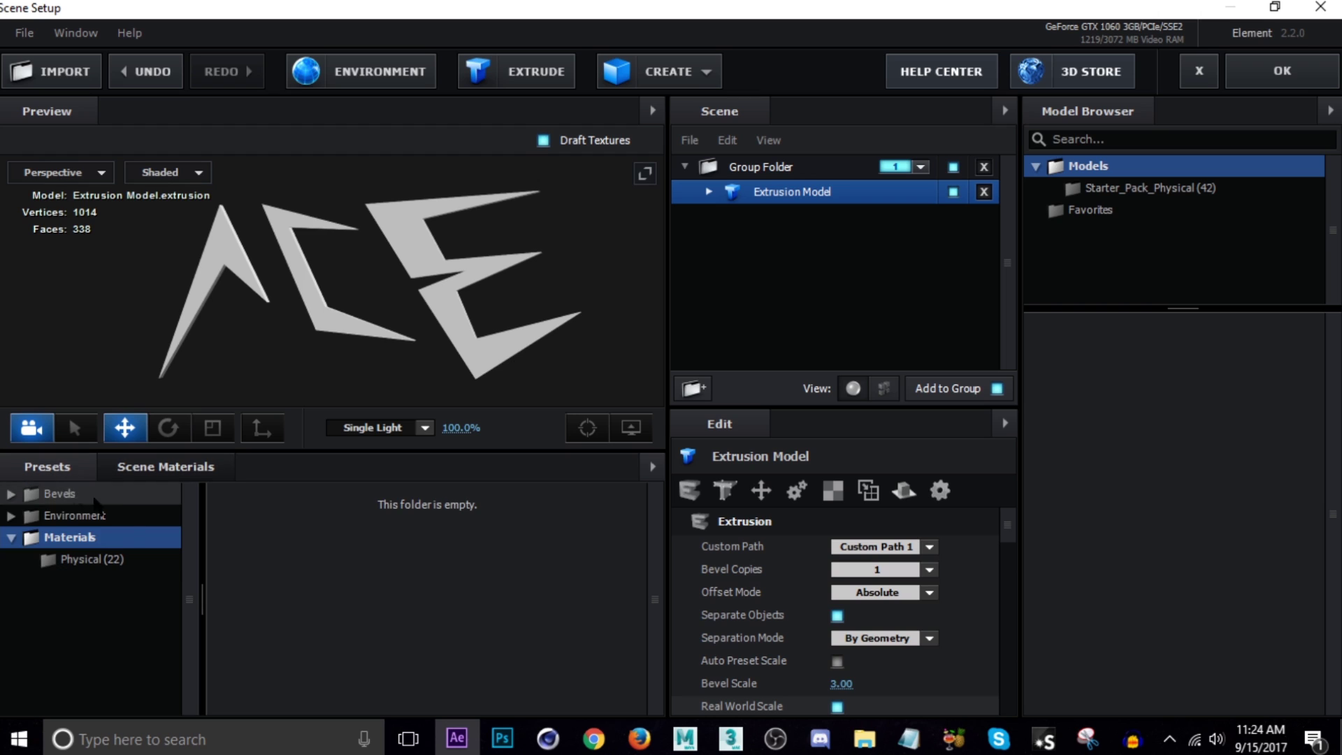
click(73, 560)
scroll(489, 580, down, 8)
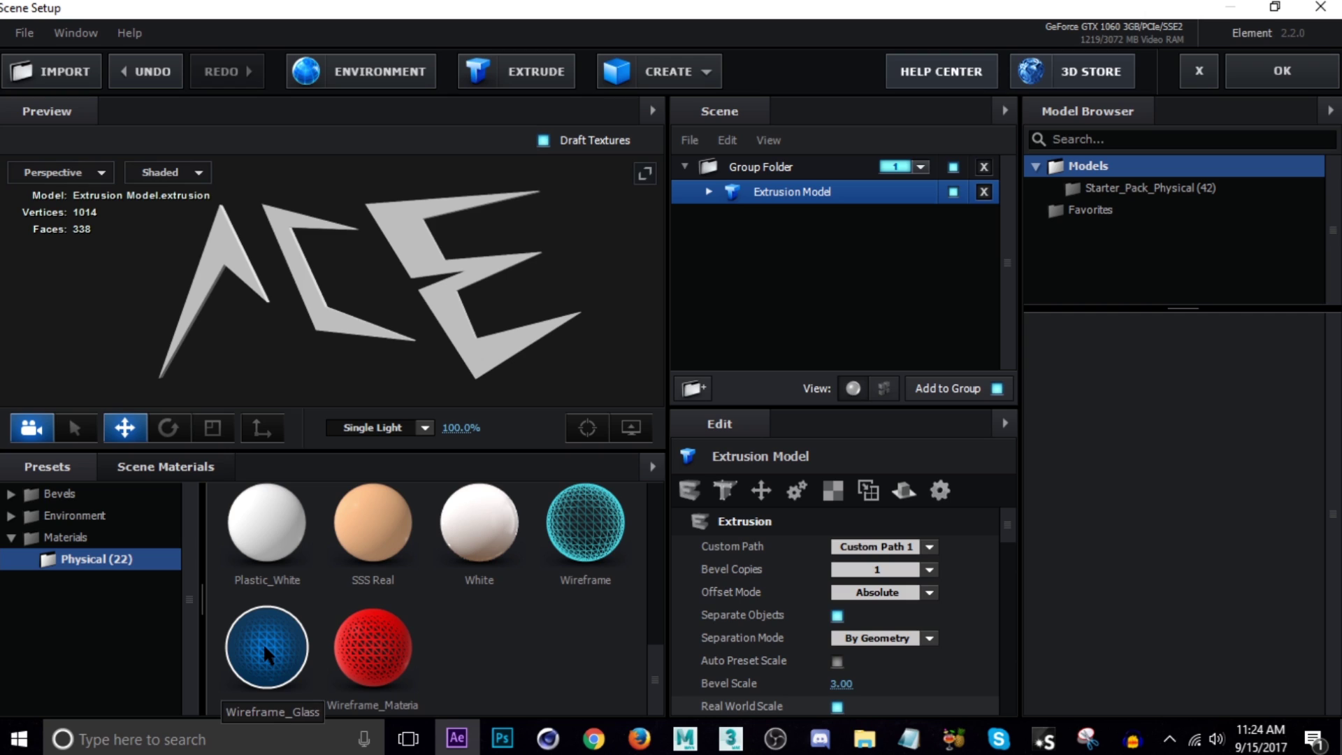
click(263, 644)
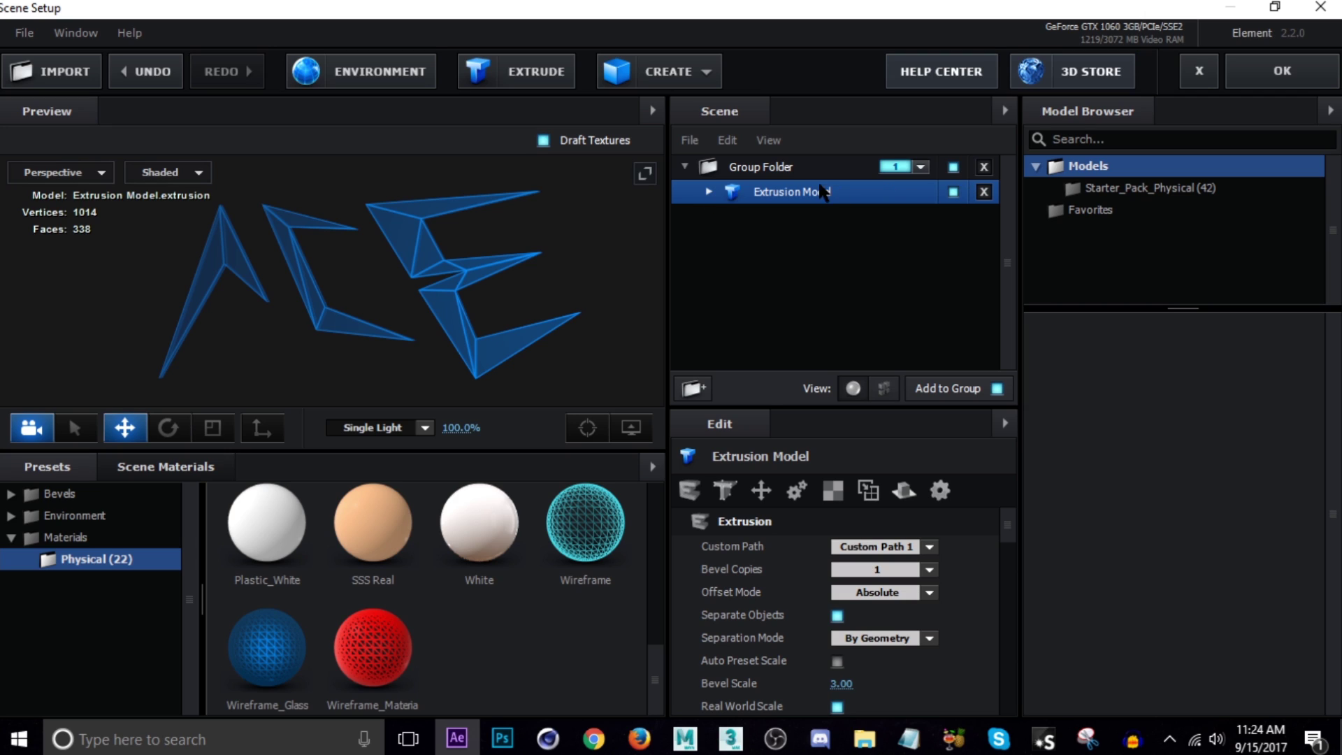
Set the Extrude value of the model's Wireframe_Glass material to 5.62.
click(709, 192)
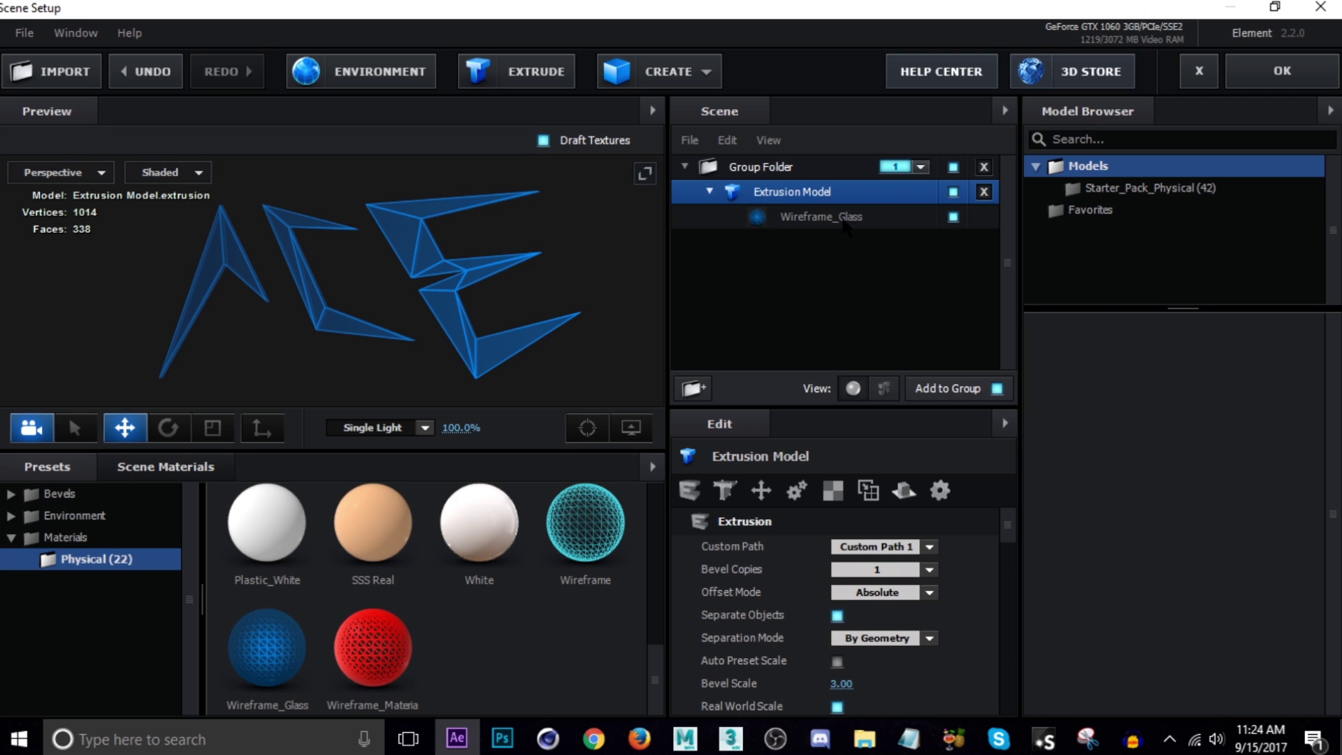
click(796, 220)
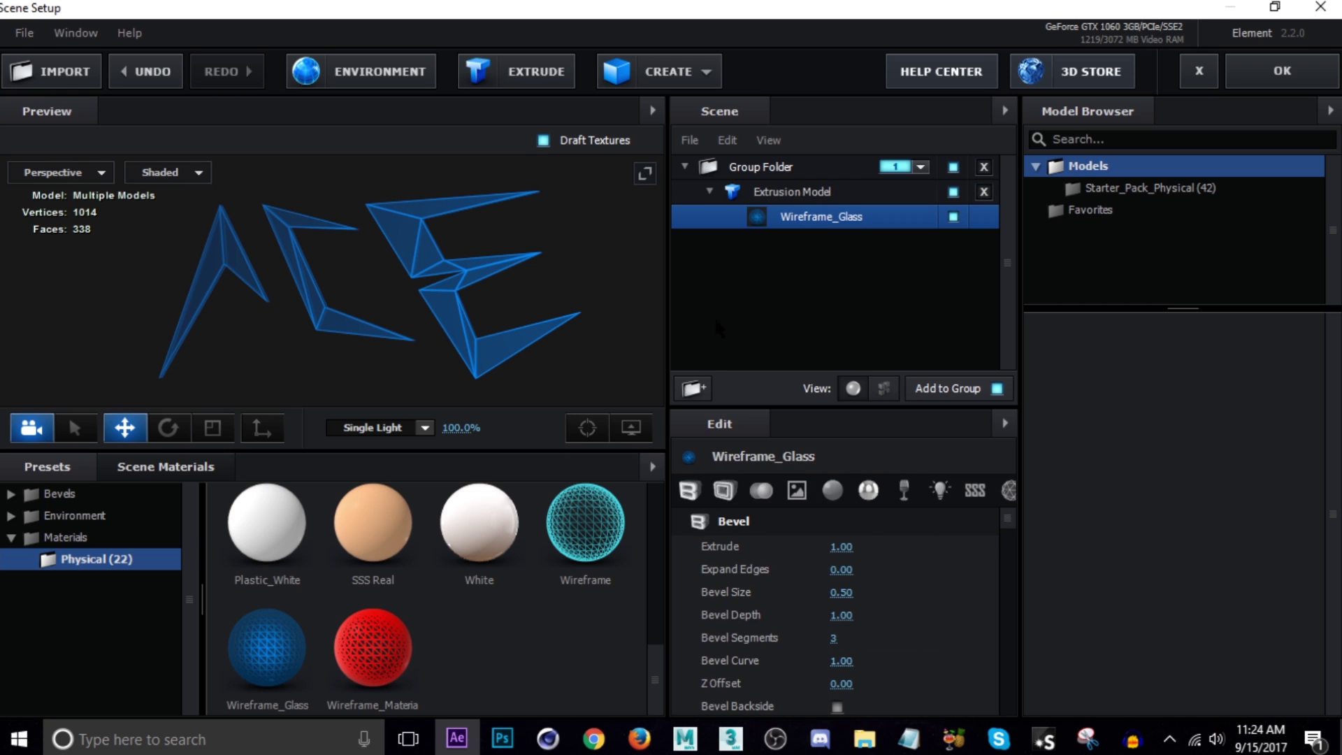
drag(578, 321, 523, 289)
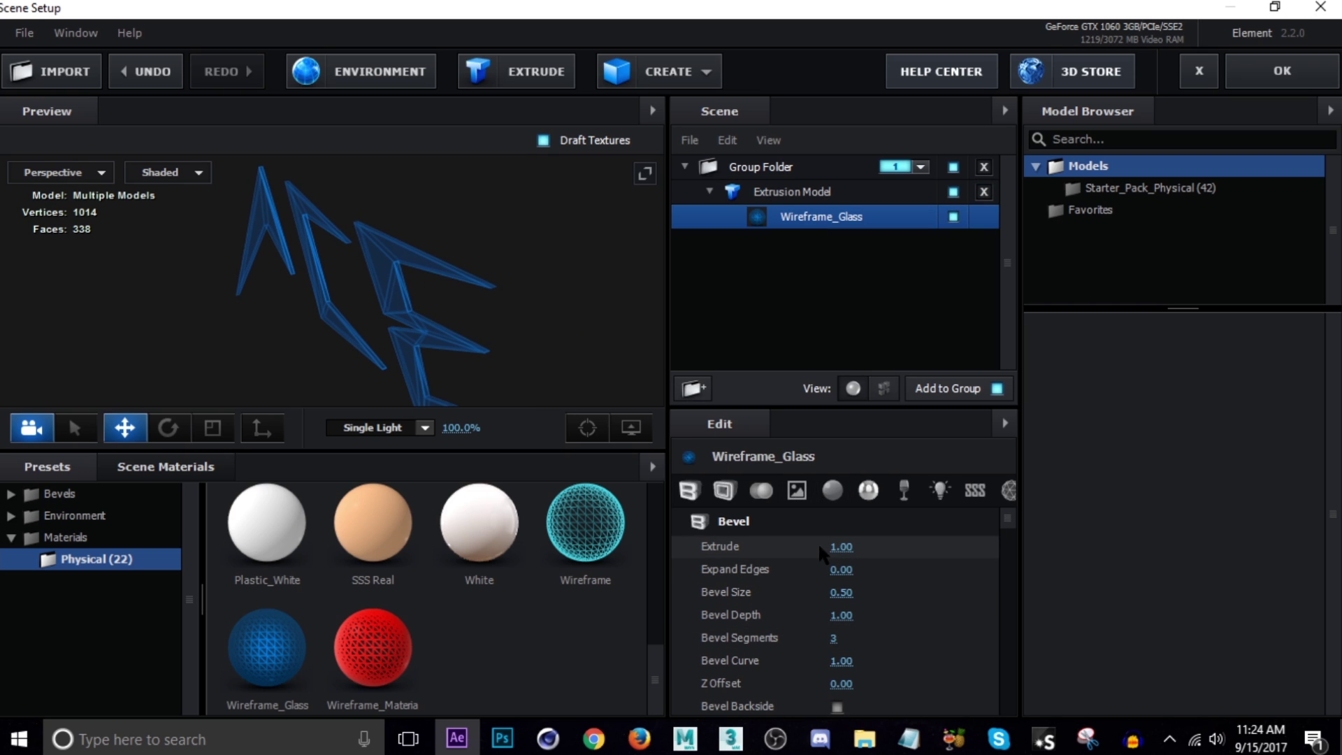
drag(872, 552, 964, 562)
mouse_move(840, 547)
mouse_down()
mouse_move(1162, 549)
mouse_move(851, 544)
mouse_up()
drag(473, 355, 552, 342)
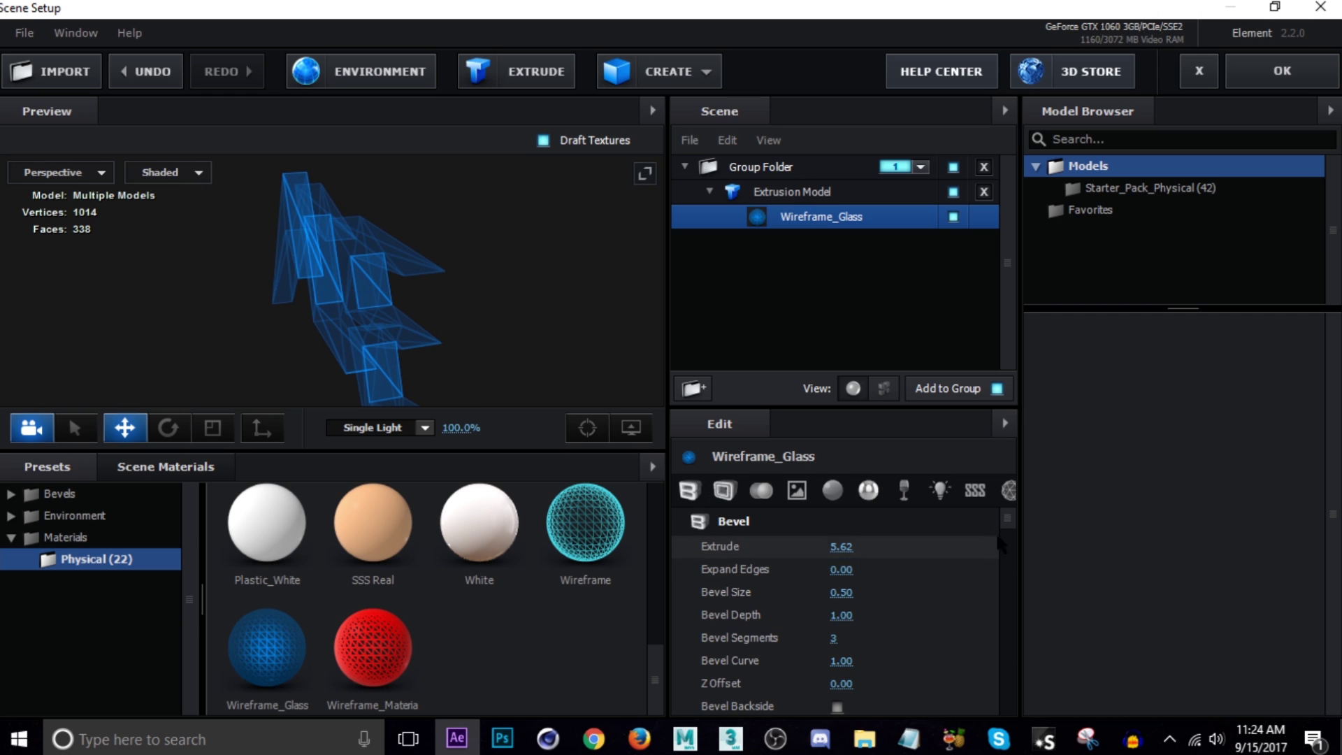
Set the color of the model's Wireframe_Glass material to white.
drag(1007, 519, 1026, 590)
click(844, 550)
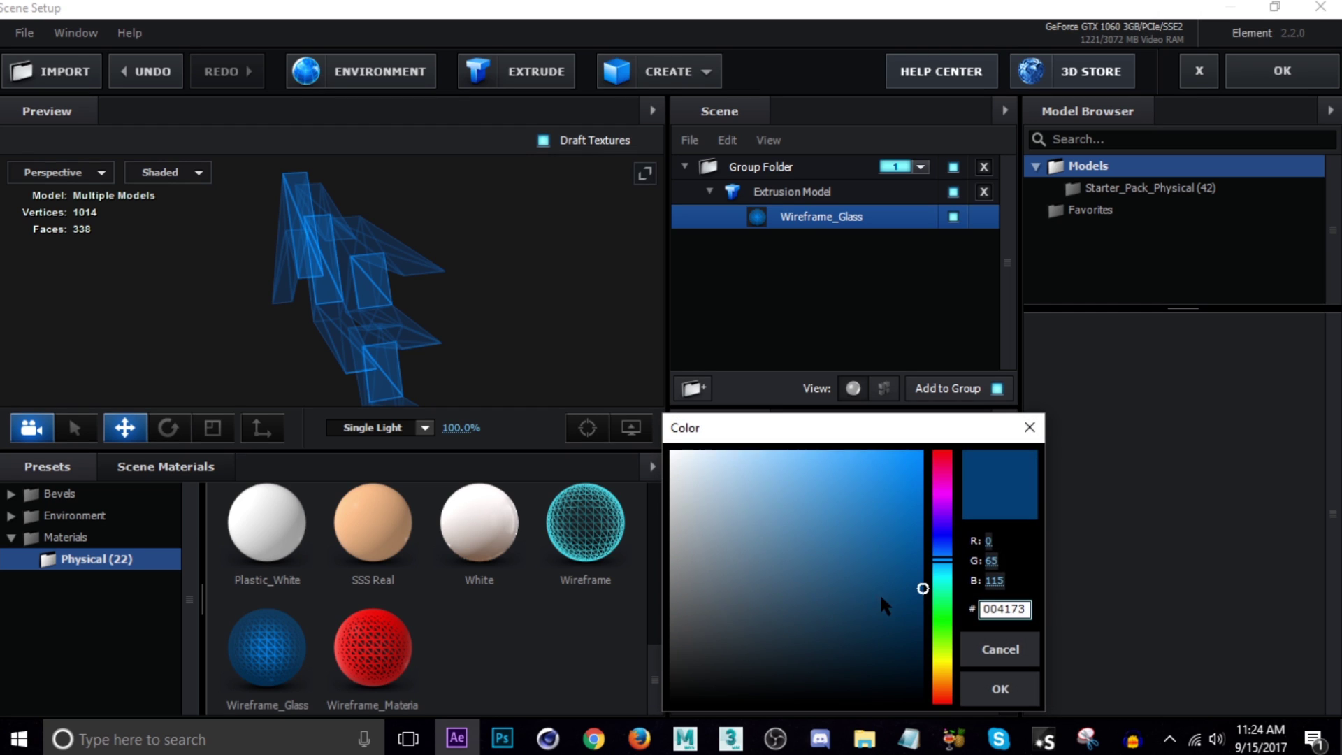
drag(876, 589, 612, 452)
click(1000, 688)
Disable the Wireframe option of the Wireframe_Glass material.
drag(1013, 548, 1024, 659)
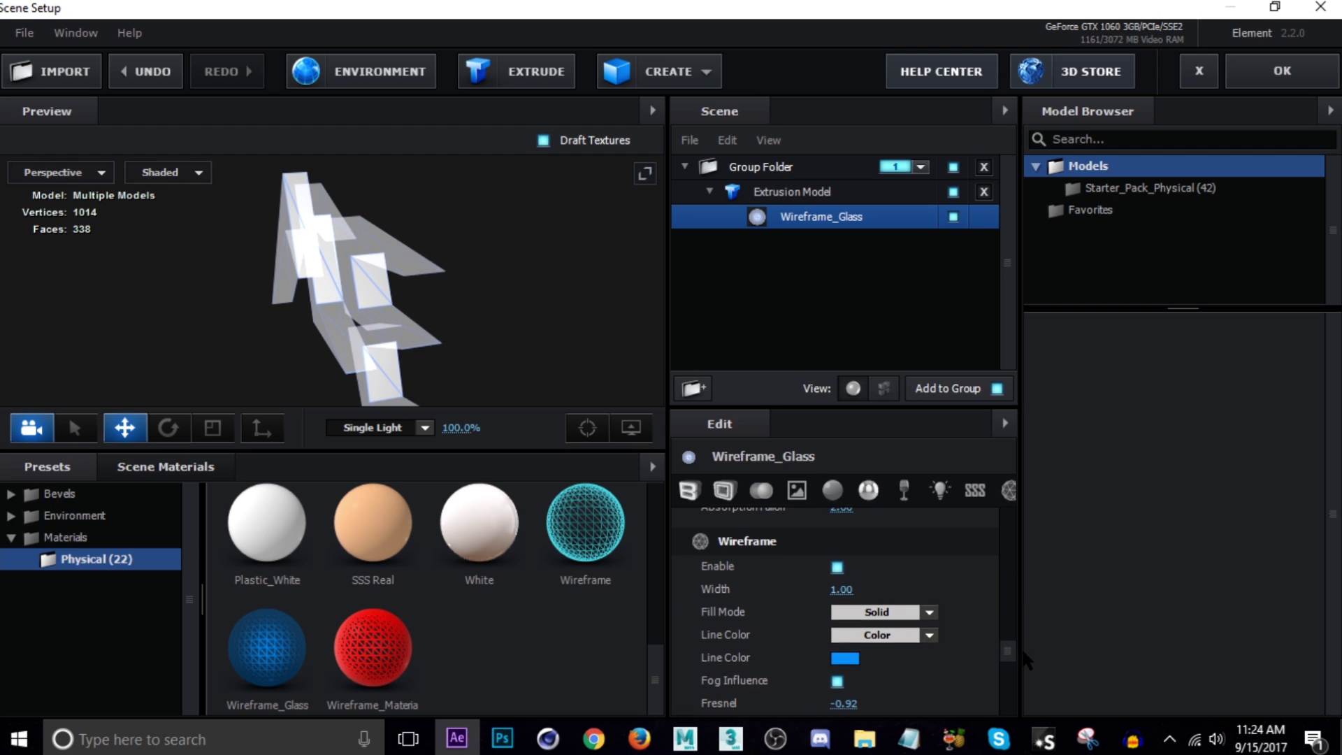
click(836, 567)
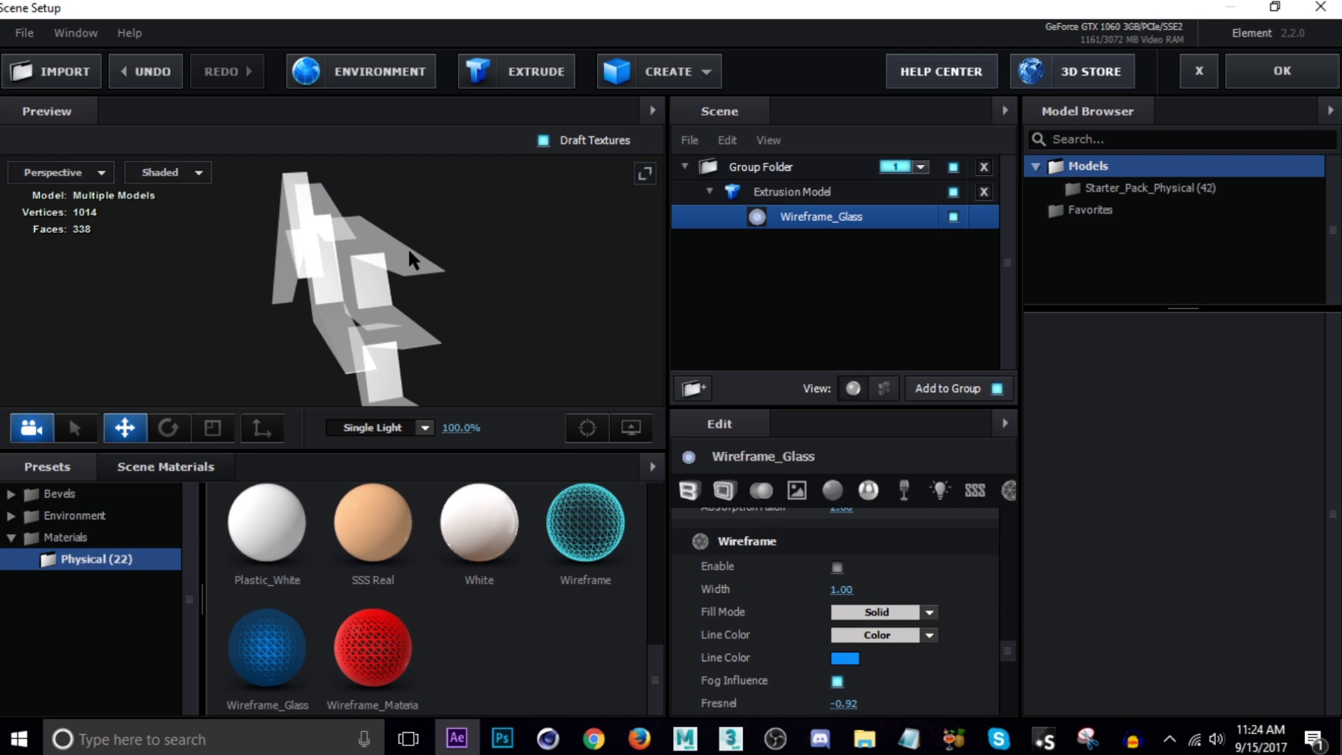
Orbit the preview to check the finished glass ACE model and accept the scene setup.
drag(560, 240, 580, 266)
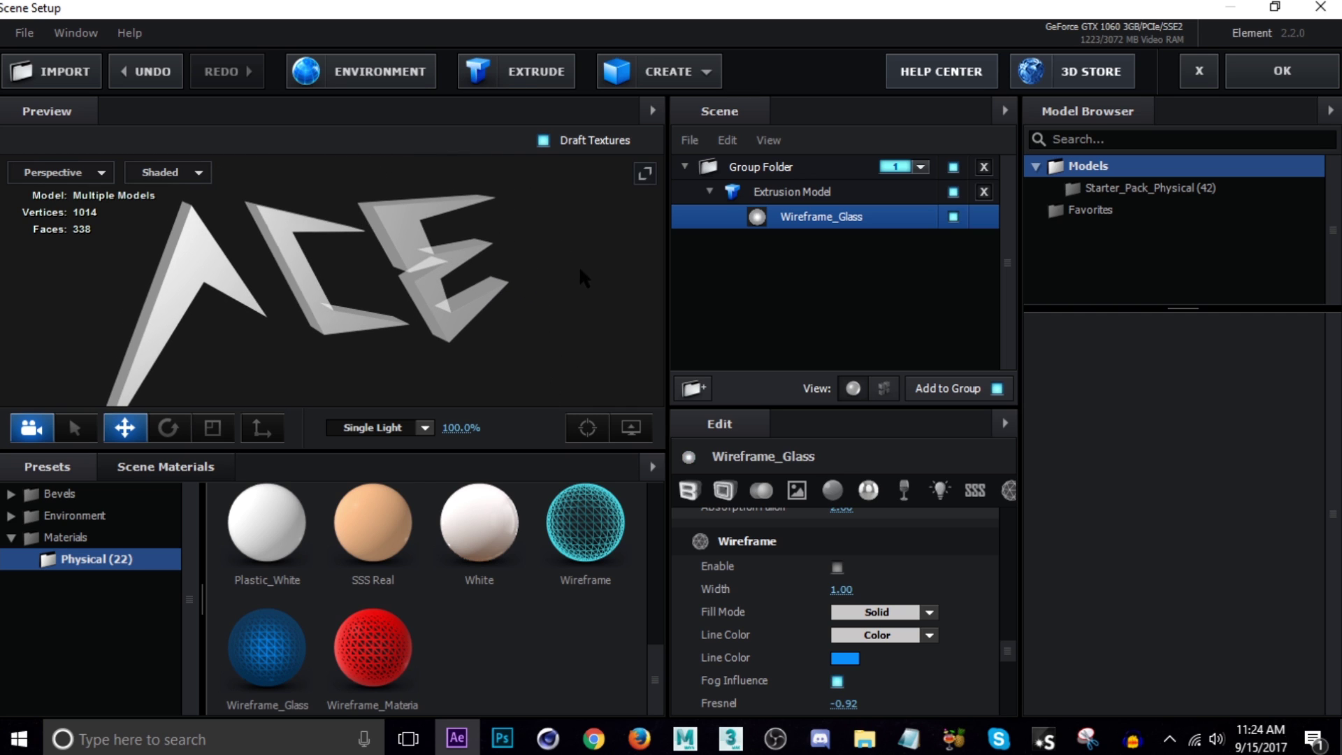
click(1281, 71)
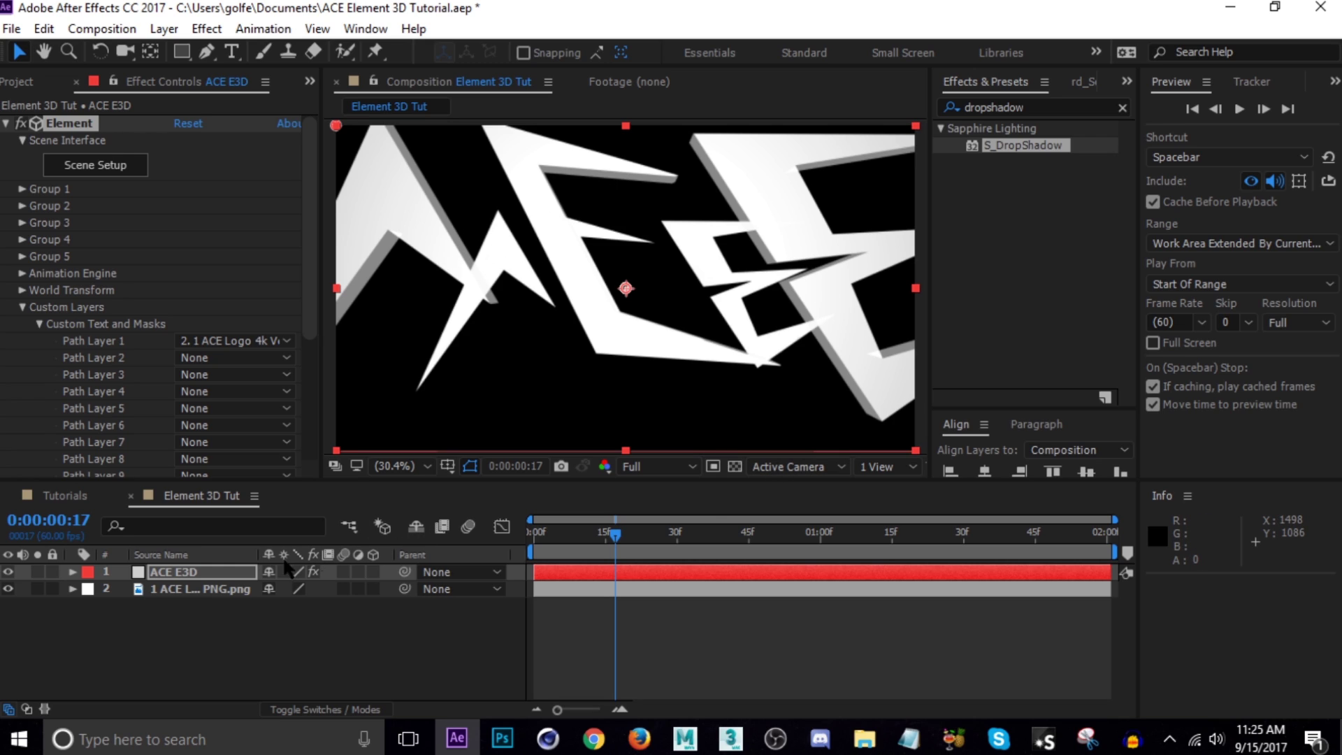
Try deleting the ACE logo PNG layer, and undo the deletion.
click(186, 588)
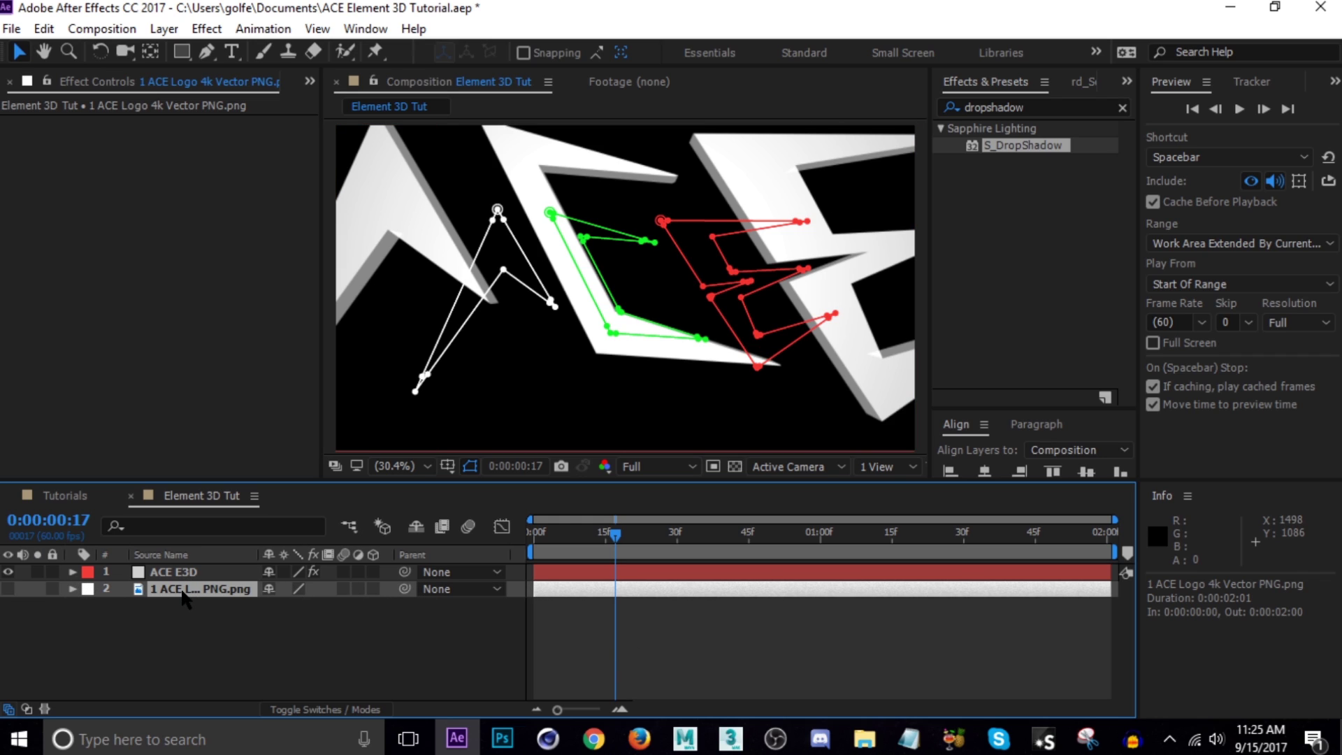
key(Delete)
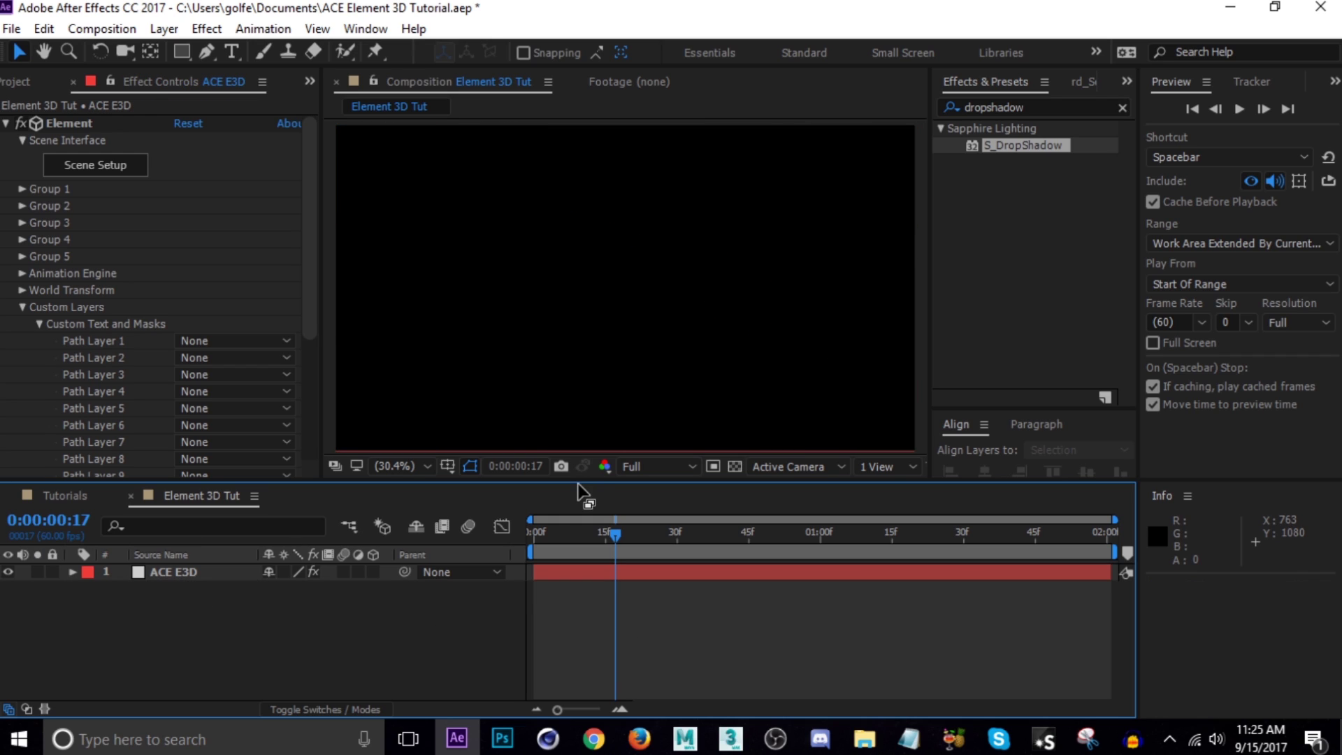
key(ctrl+z)
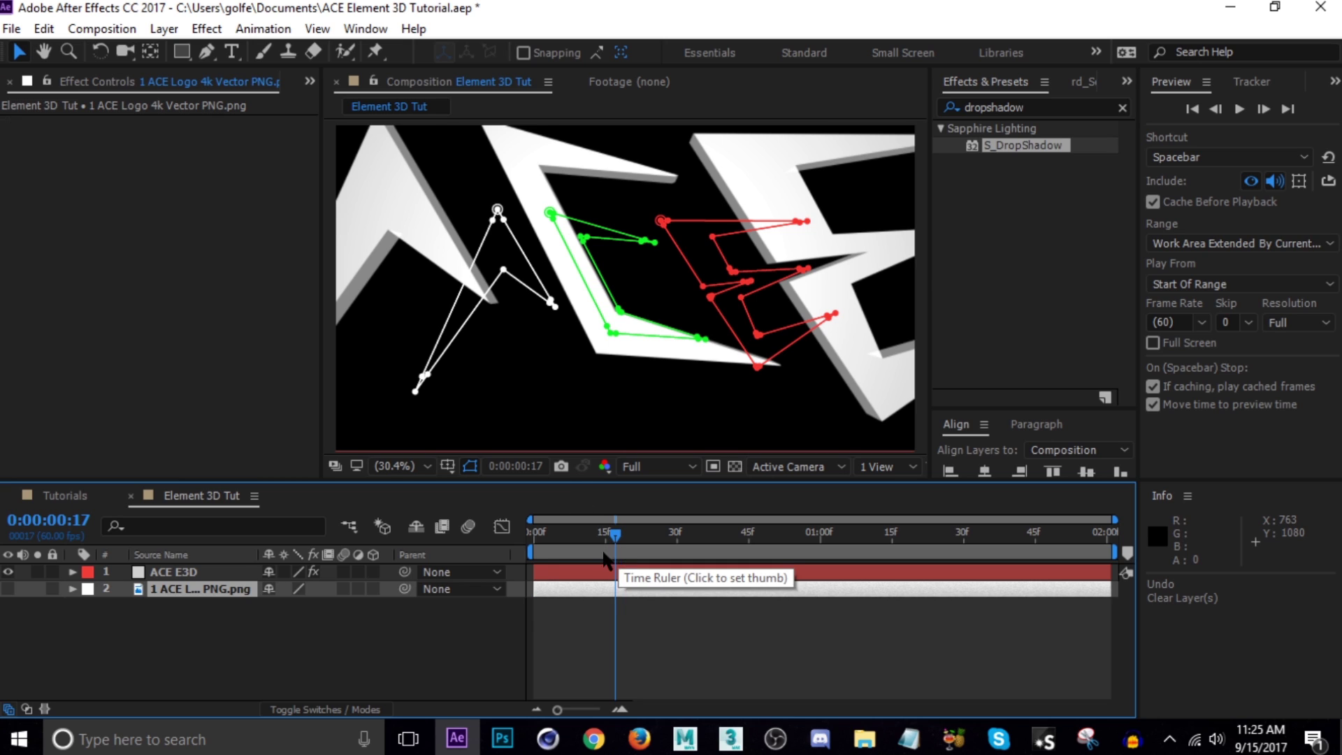
Clear the layer selection and move the playhead to 0:00:00:40.
click(197, 607)
click(635, 535)
drag(635, 535, 726, 544)
Try out Element's World Transform rotation and position values on the logo, undoing the rotation changes.
click(22, 290)
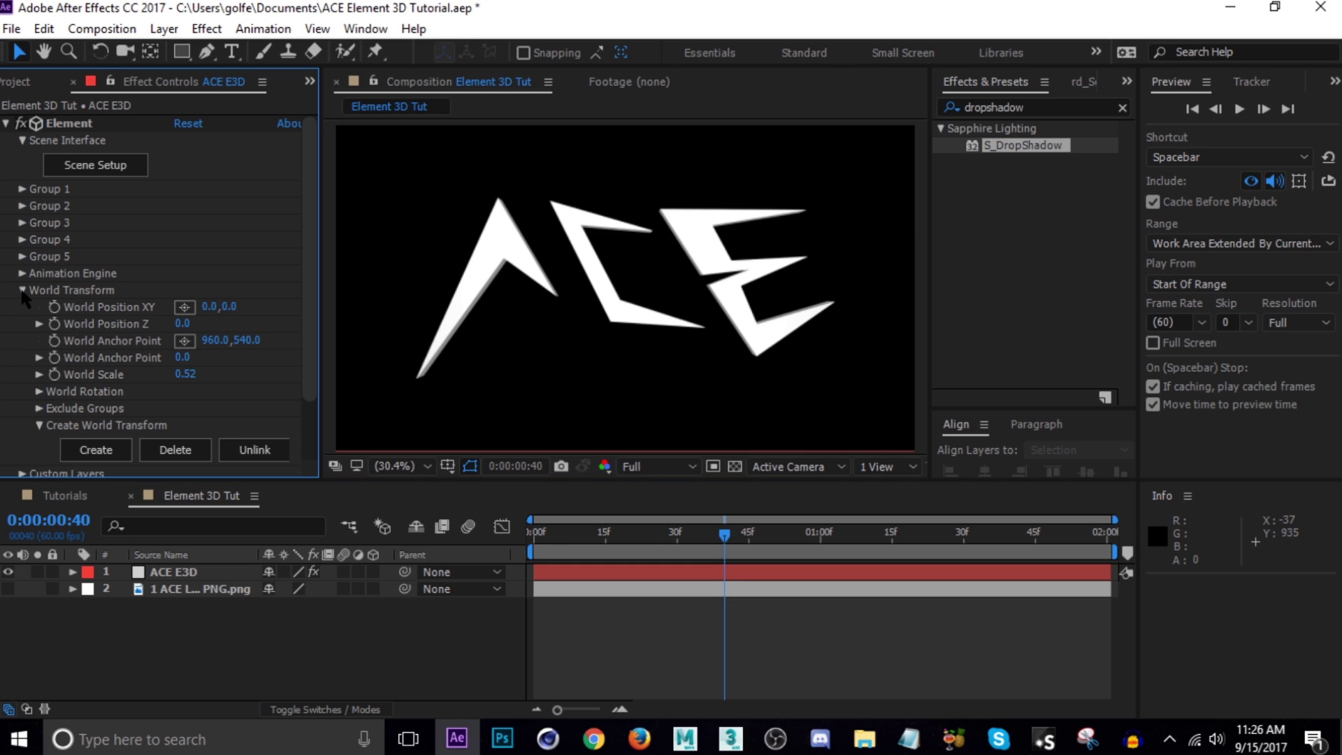
click(40, 392)
drag(204, 380, 503, 394)
key(ctrl+z)
drag(201, 396, 211, 405)
key(ctrl+z)
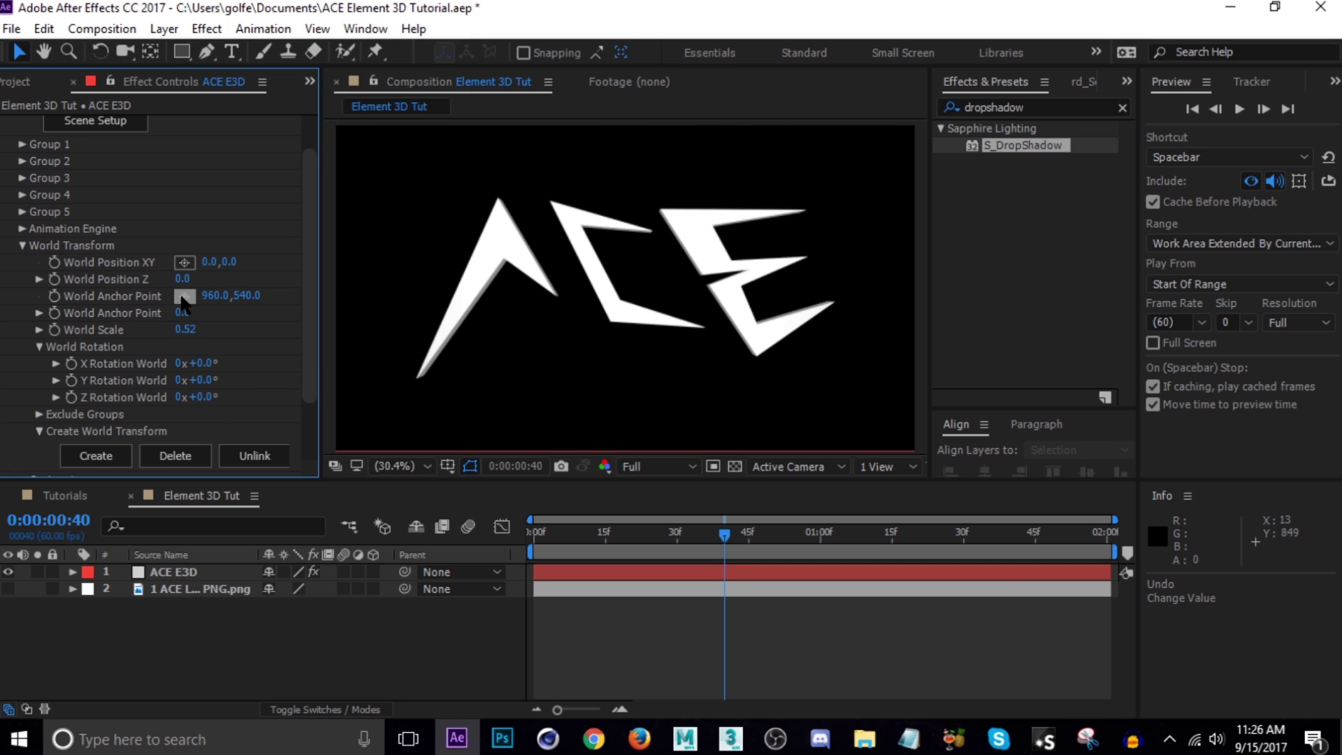
drag(183, 279, 189, 306)
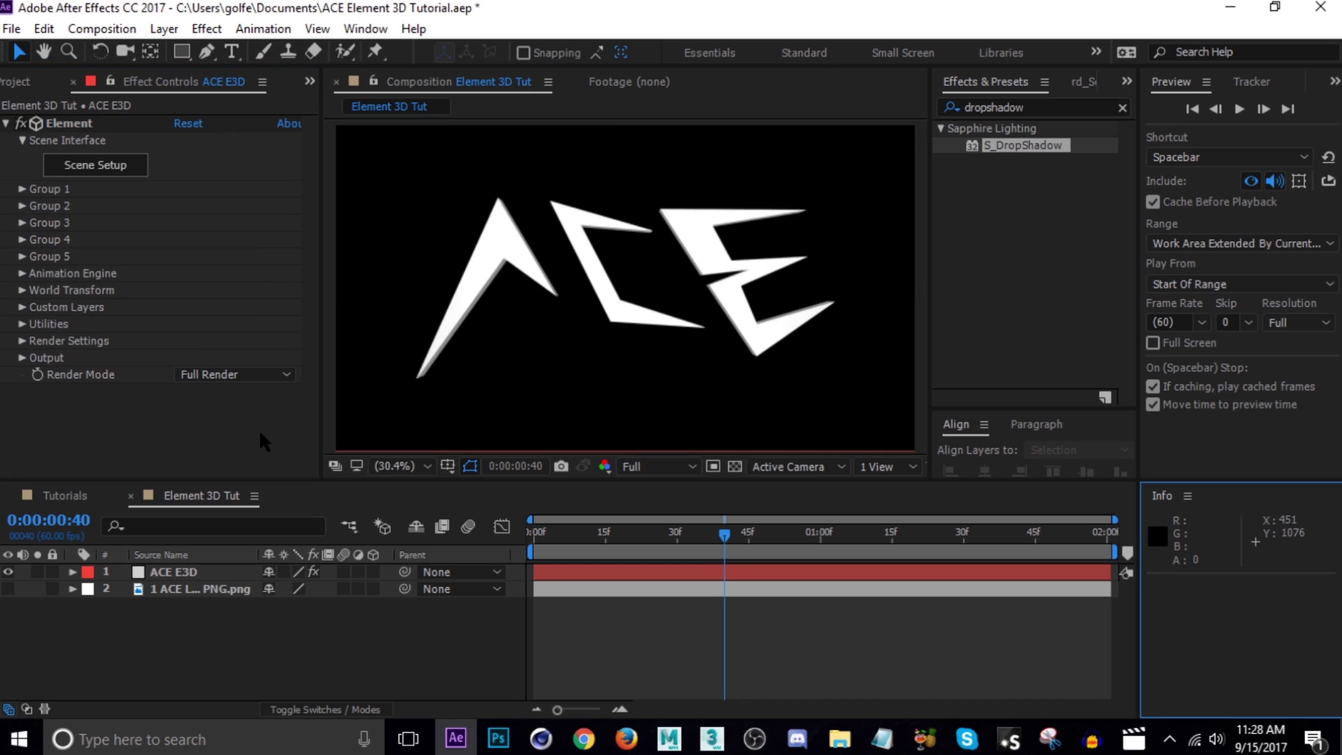
Examine the finished letter animation in the Tutorials composition by scrubbing it, and return to the Element 3D Tut composition.
click(65, 496)
drag(760, 551, 615, 538)
click(546, 537)
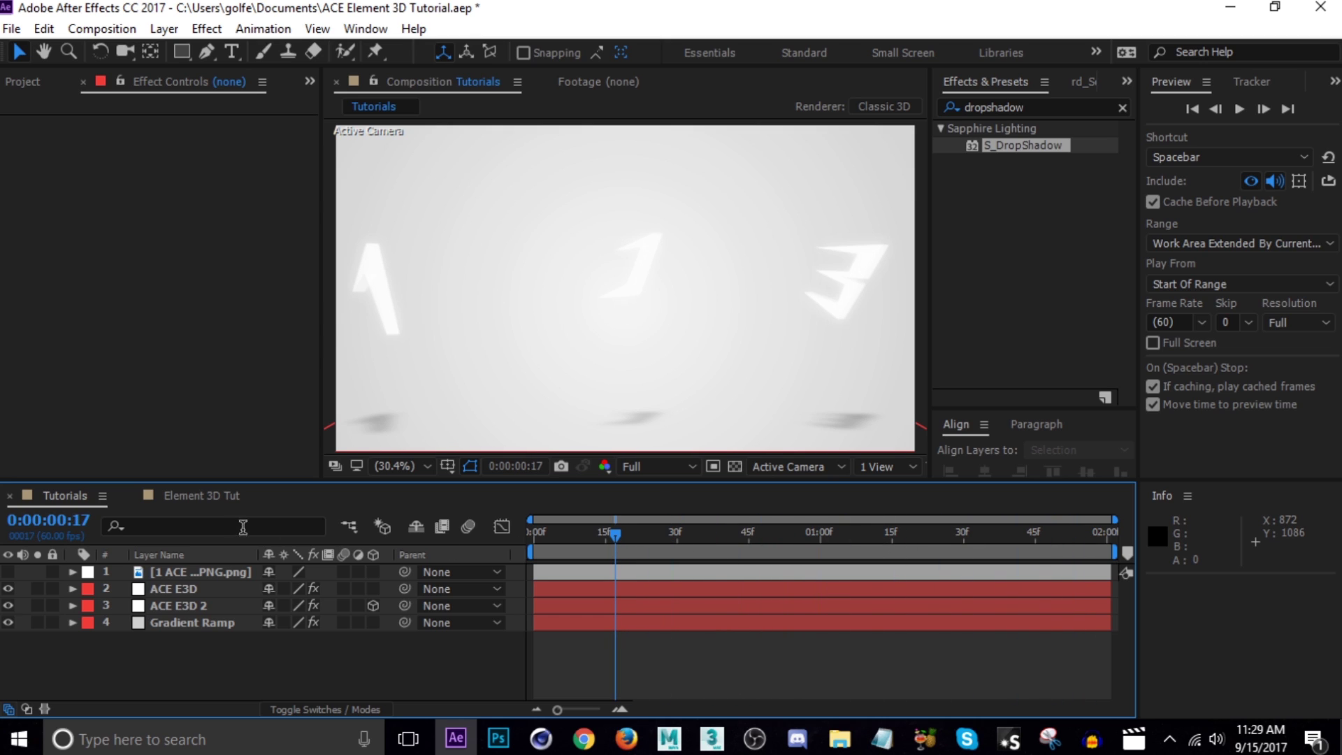
click(196, 497)
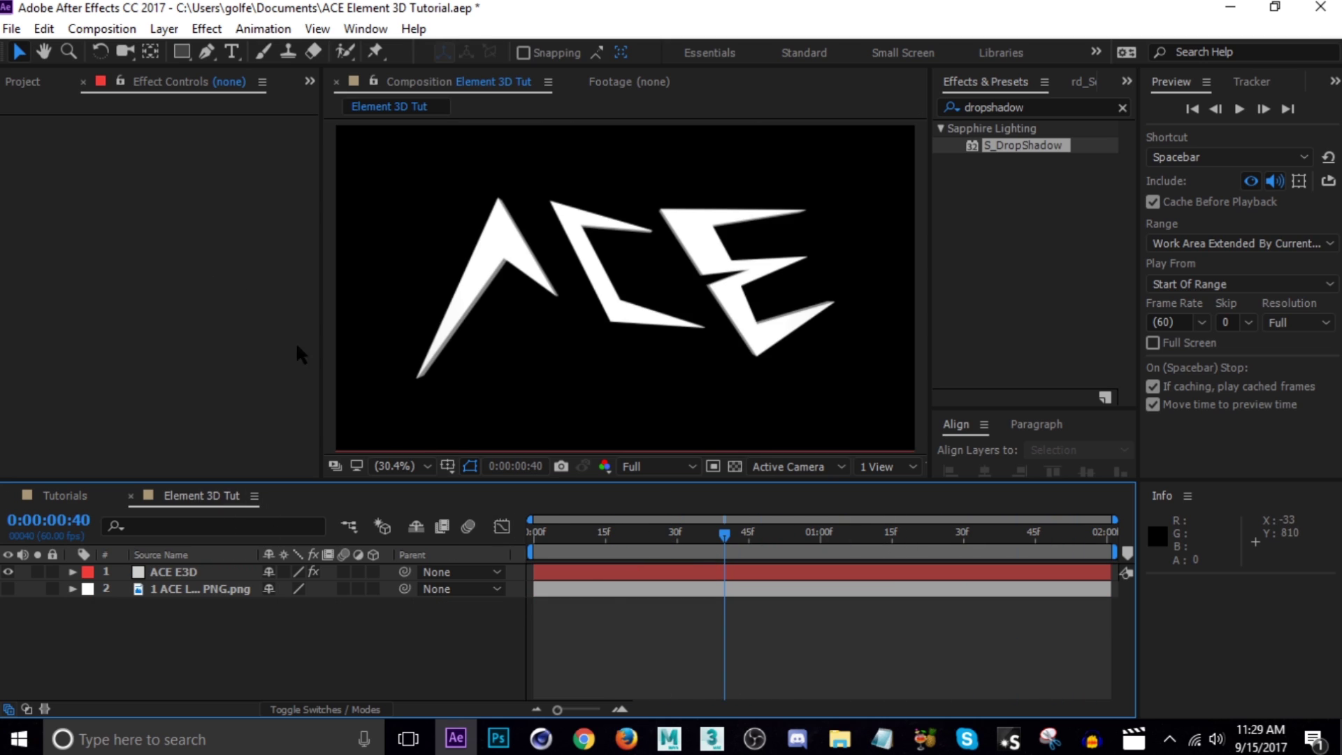
Enable Multi-Object in Group 1's Particle Look settings for the ACE E3D layer.
click(185, 591)
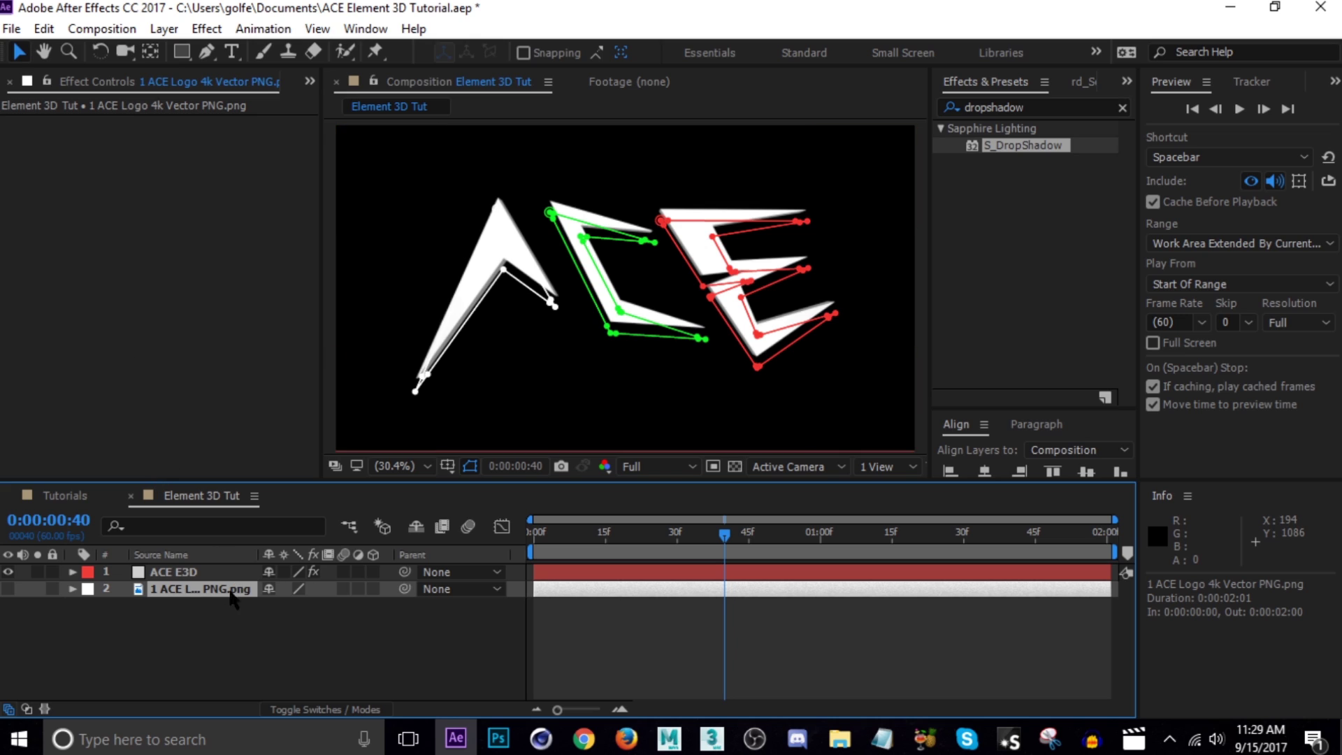
click(207, 579)
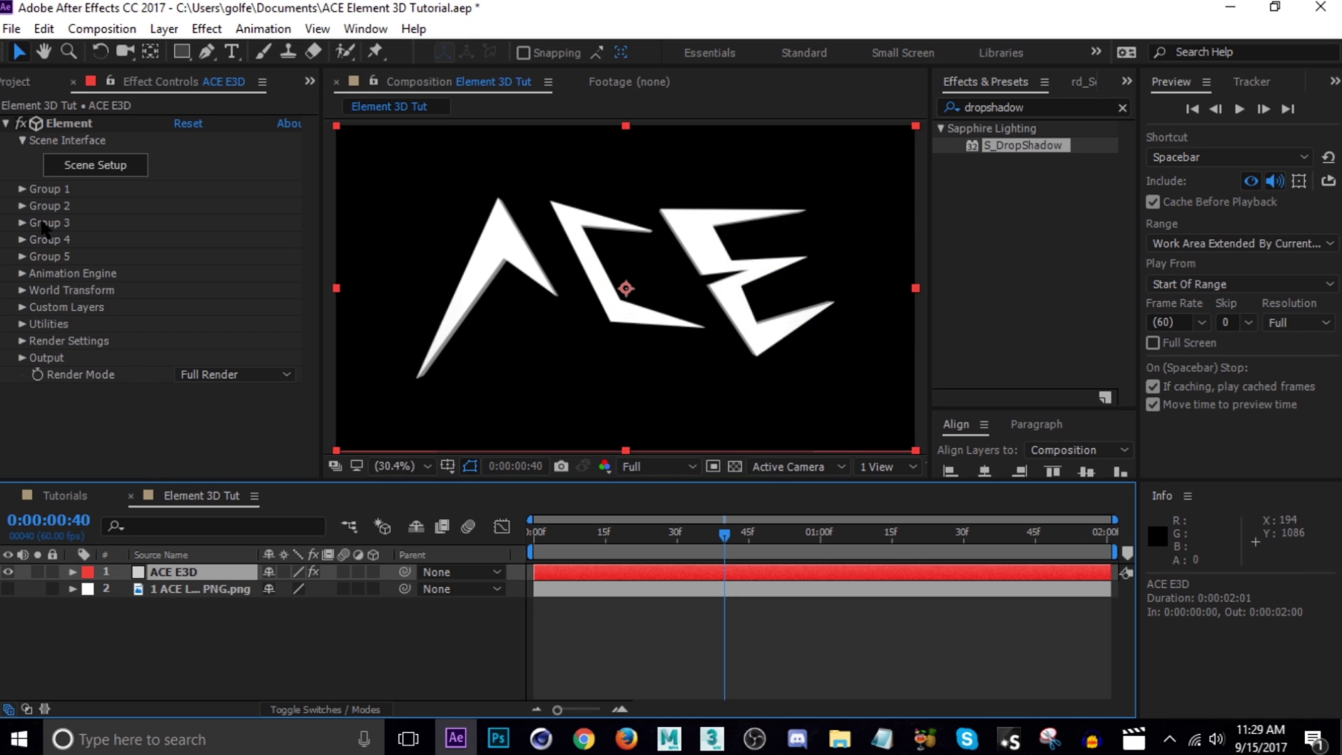
click(21, 189)
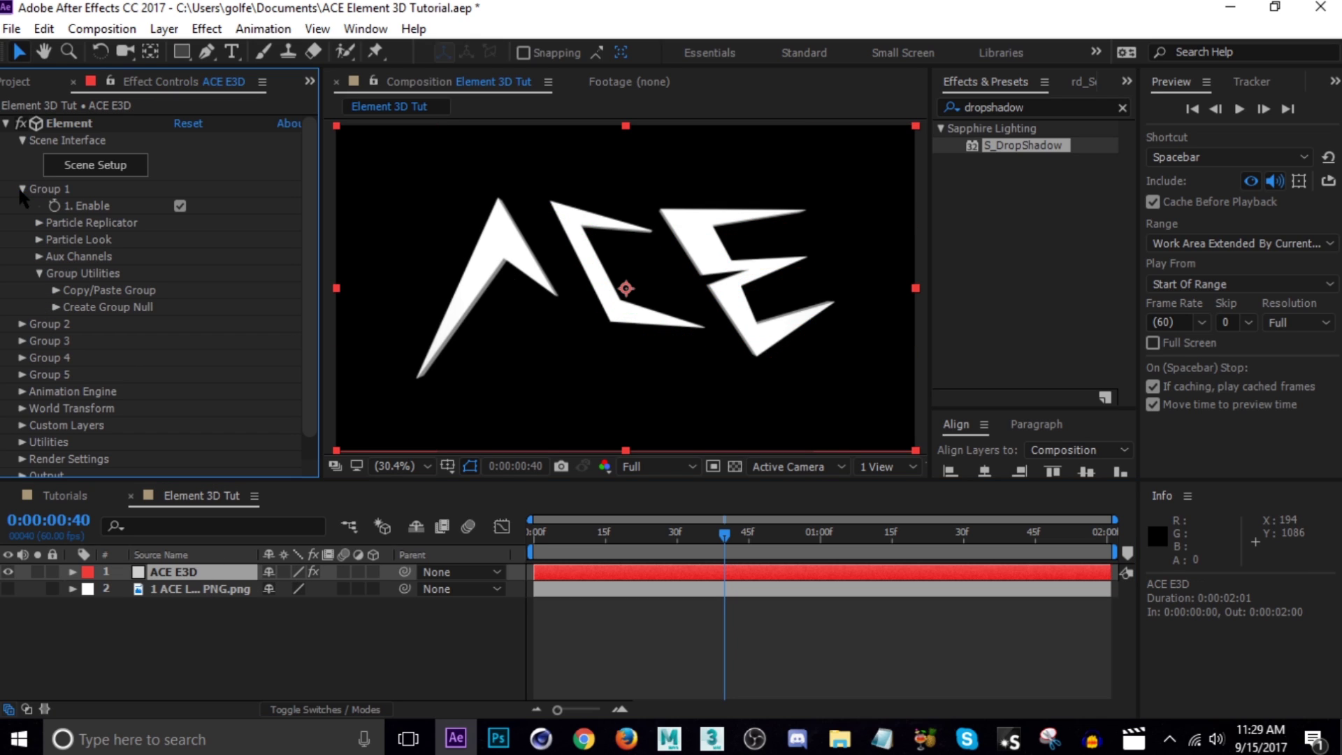
click(40, 239)
scroll(62, 315, down, 1)
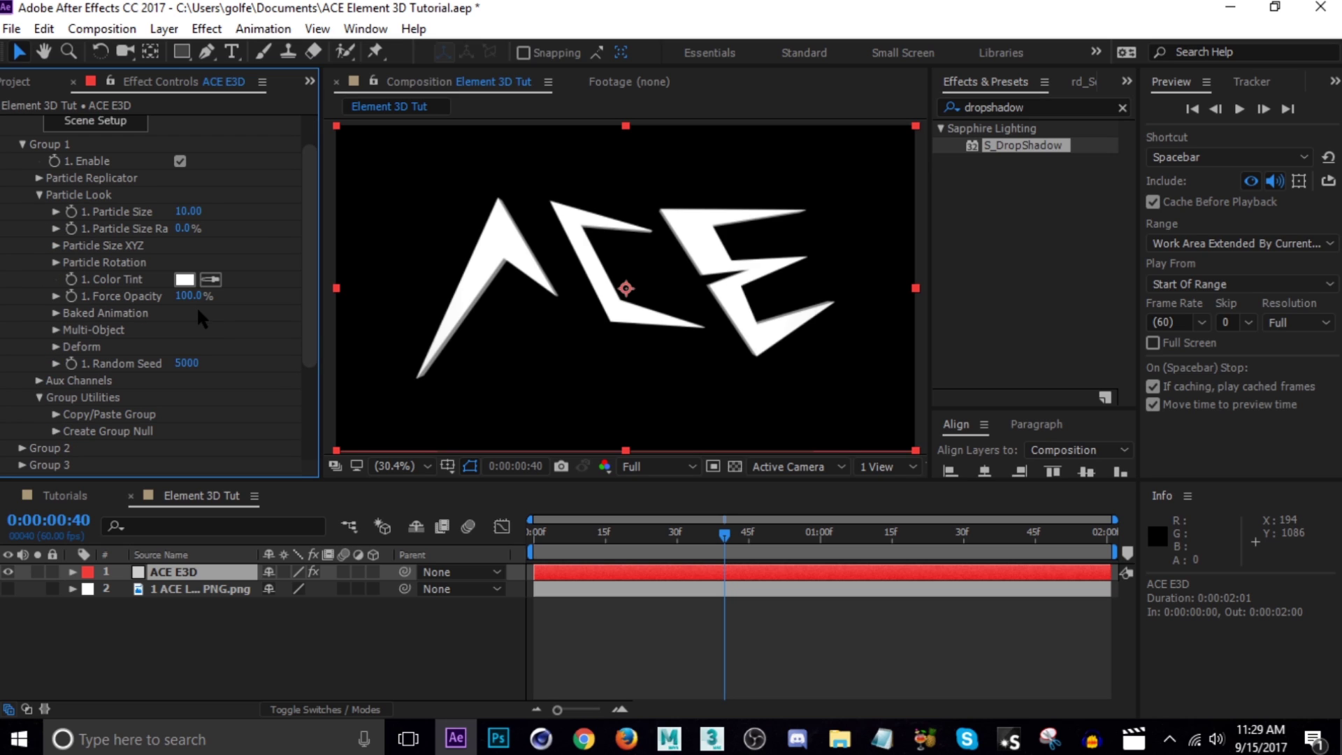
click(56, 346)
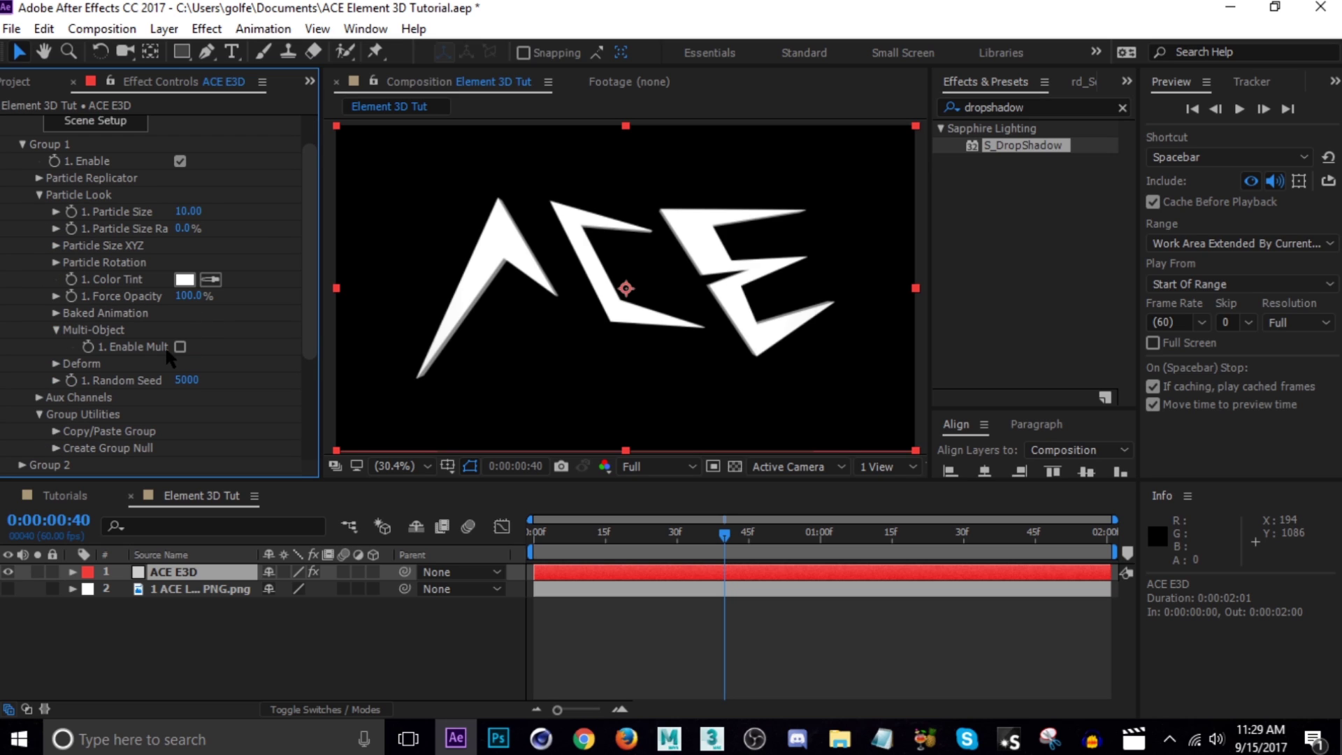
scroll(175, 356, down, 5)
scroll(211, 353, up, 1)
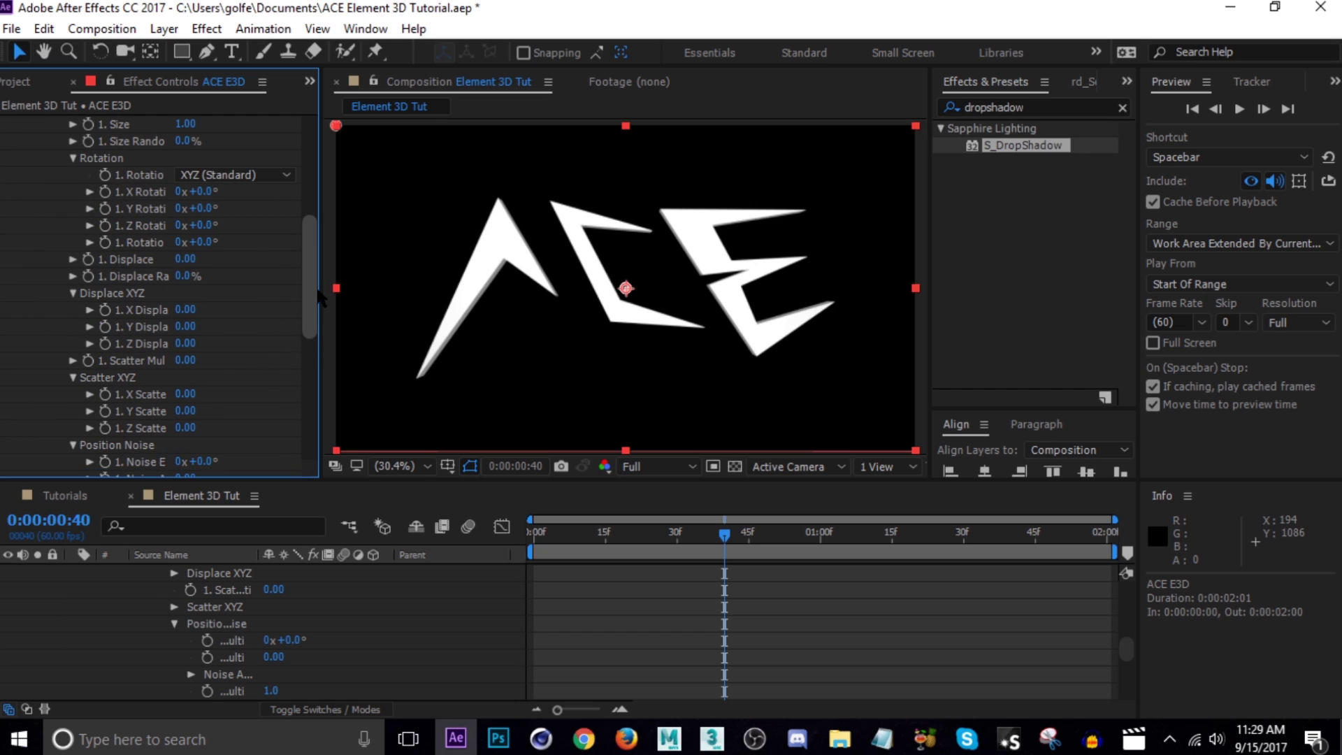
Keyframe Group 1's Multi-Object Y Rotation and X Displace at frame 40, undoing the test changes to their values.
mouse_move(306, 275)
mouse_down()
mouse_move(304, 250)
mouse_move(302, 292)
mouse_up()
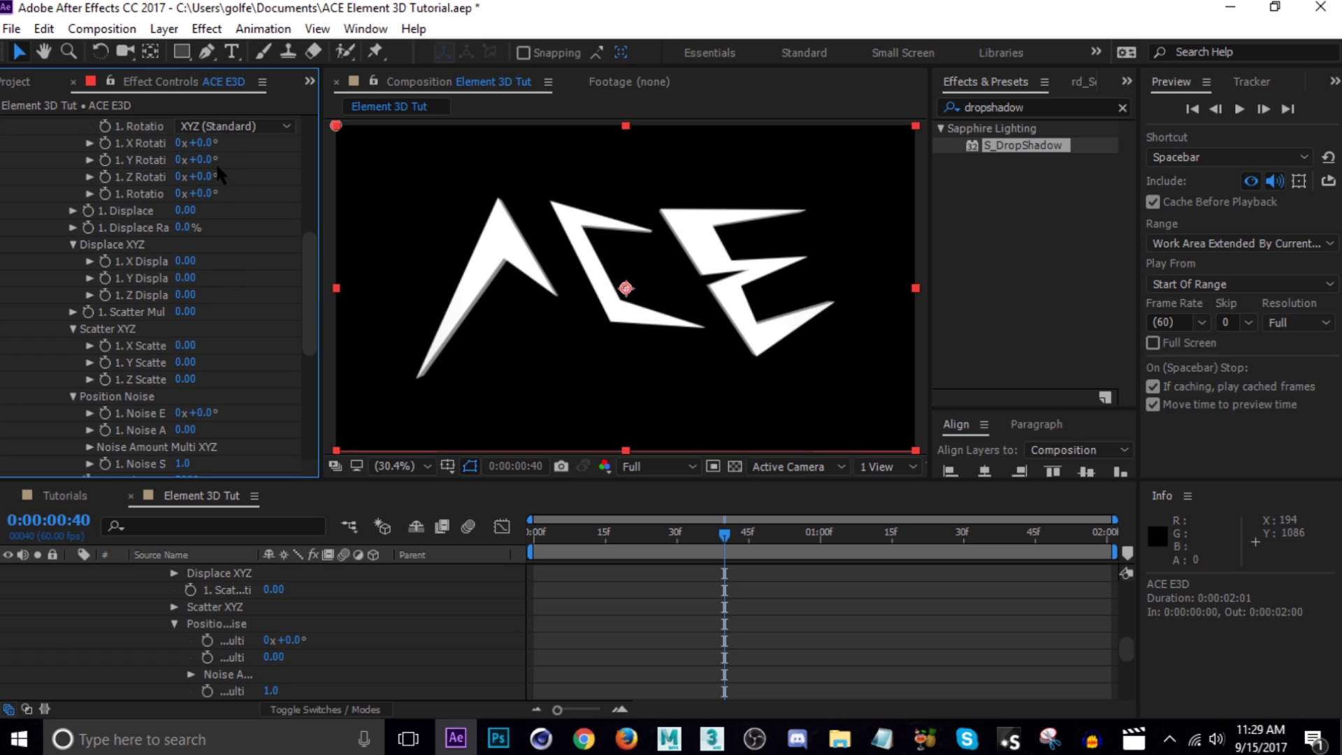
drag(208, 165, 174, 178)
key(ctrl+z)
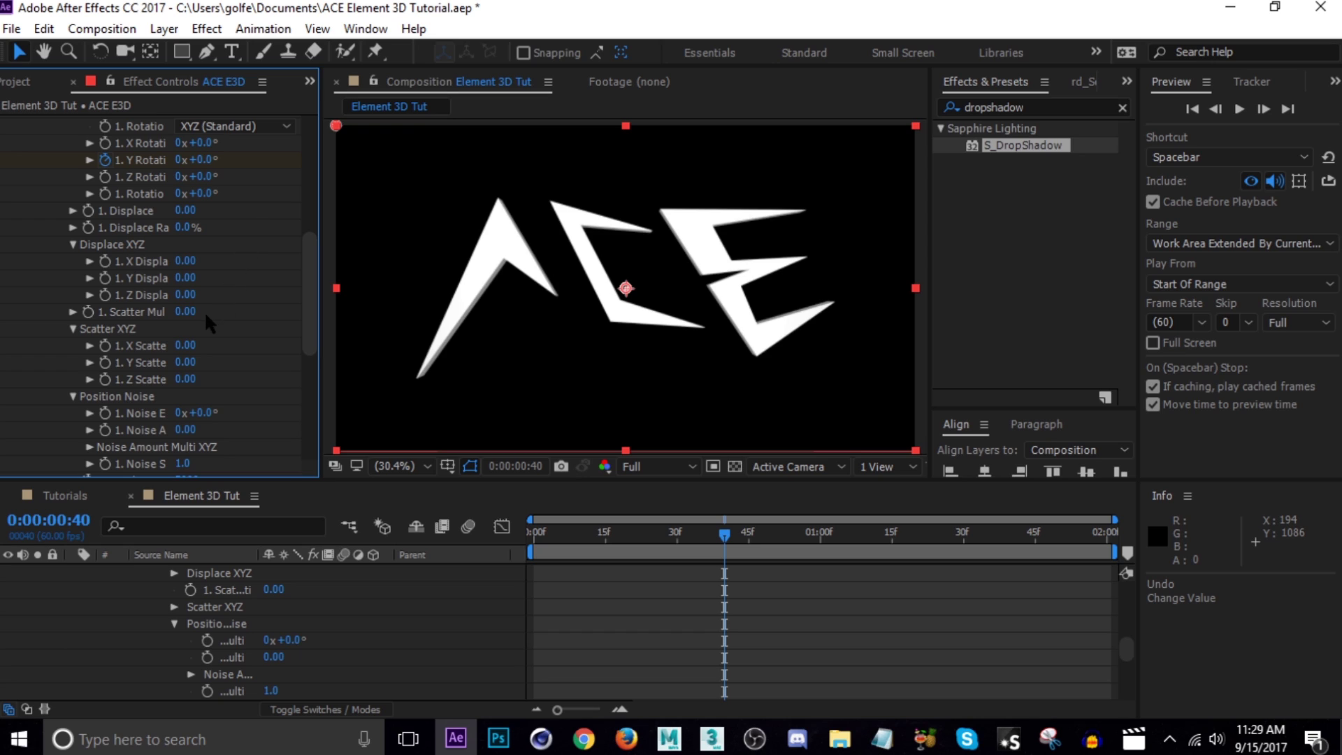
drag(183, 265, 312, 306)
key(ctrl+z)
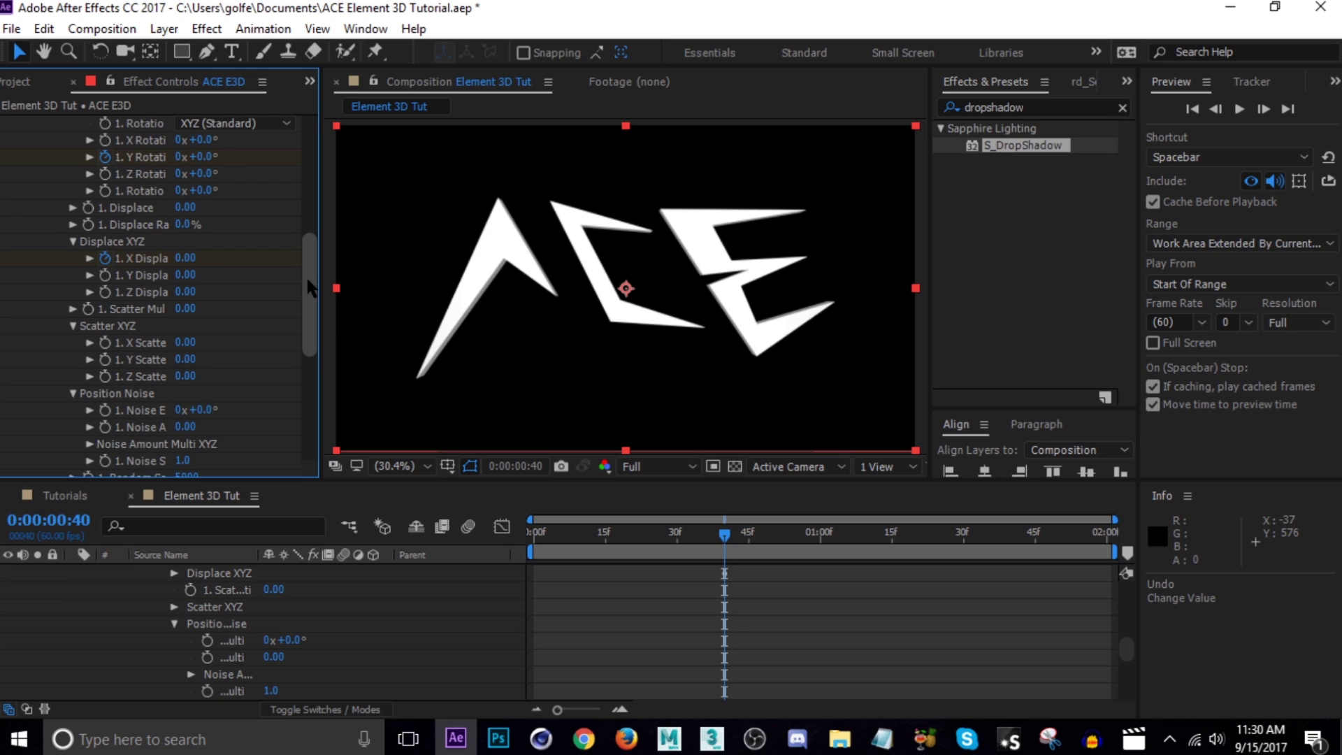
Keyframe Group 1's Multi-Object Size at frame 40, undoing the test change to its value.
scroll(311, 279, up, 1)
drag(313, 278, 306, 221)
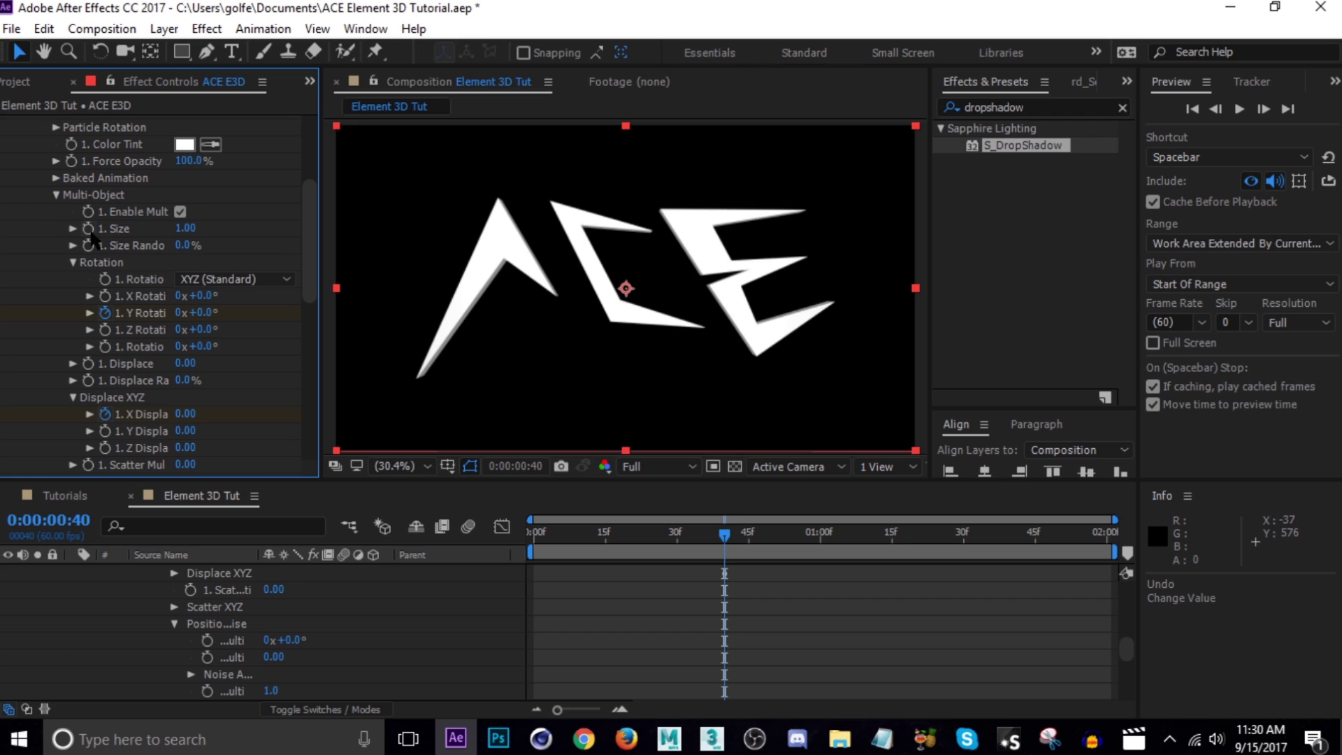
drag(185, 230, 103, 240)
key(ctrl+z)
click(88, 228)
Show only the animated properties of ACE E3D, ease their three keyframes and move them to 0:00:02:00.
scroll(615, 602, up, 3)
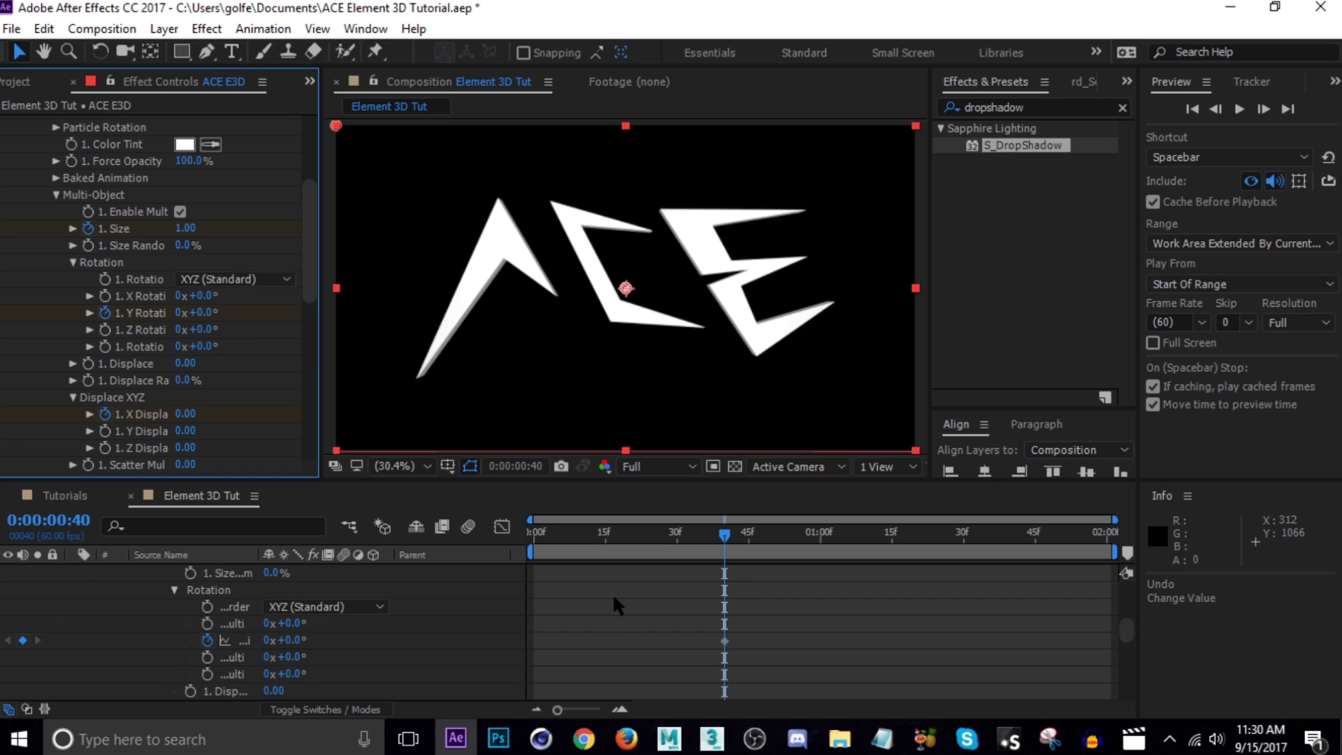
key(u)
drag(796, 594, 705, 648)
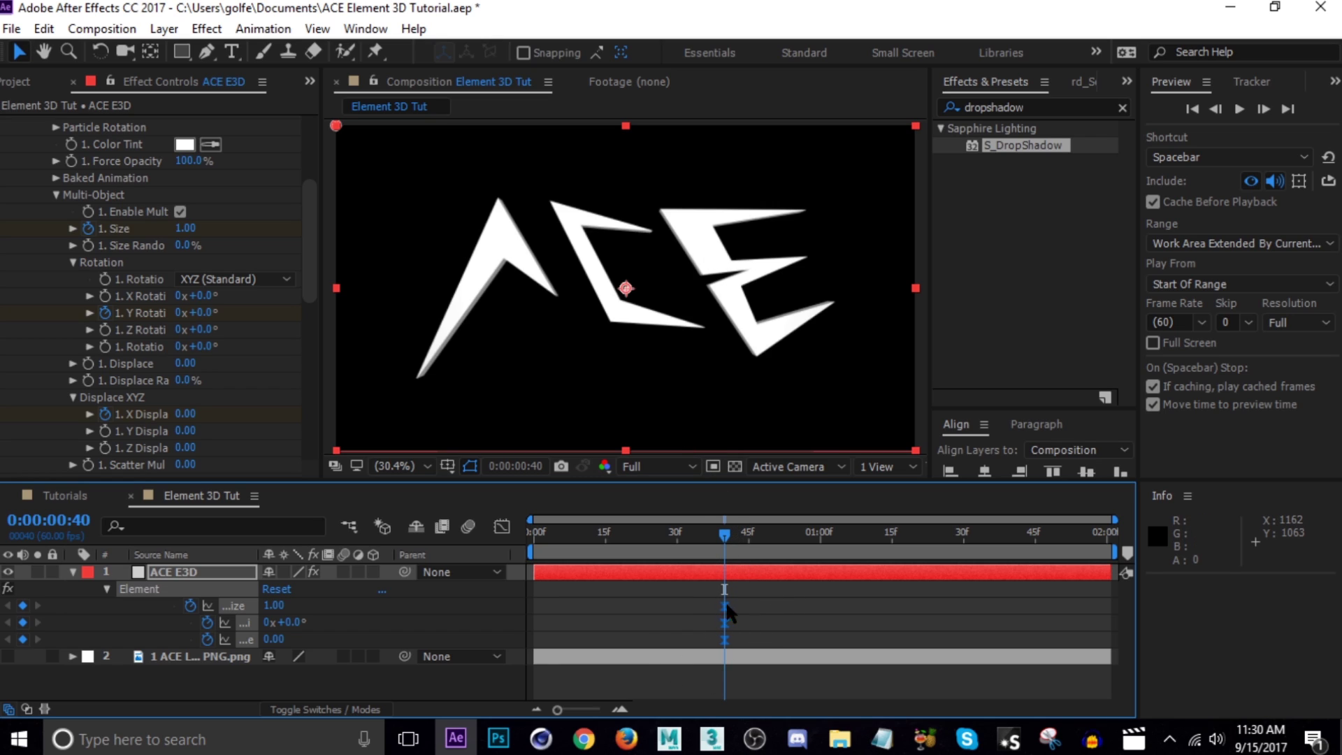
Save the project and set the Multi-Object Y Rotation to 1x+38° at the start of the composition.
drag(920, 538, 476, 538)
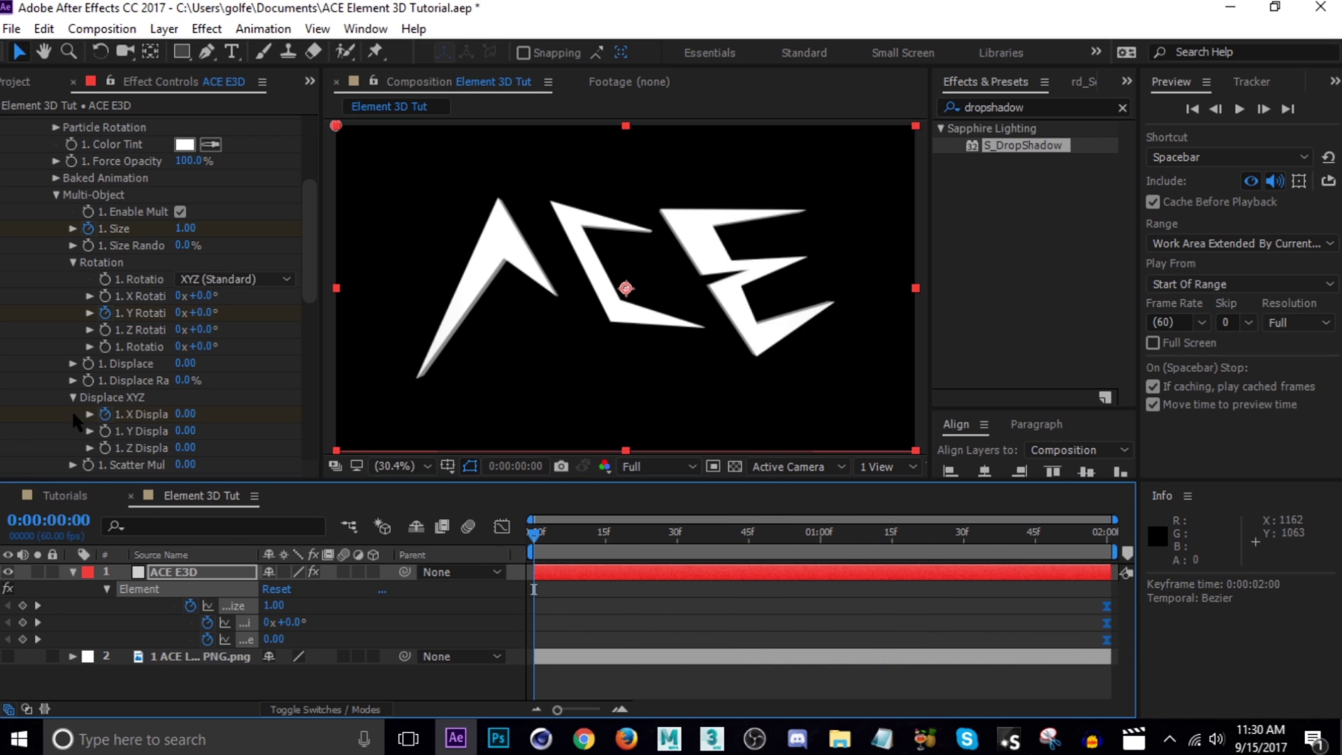
click(337, 618)
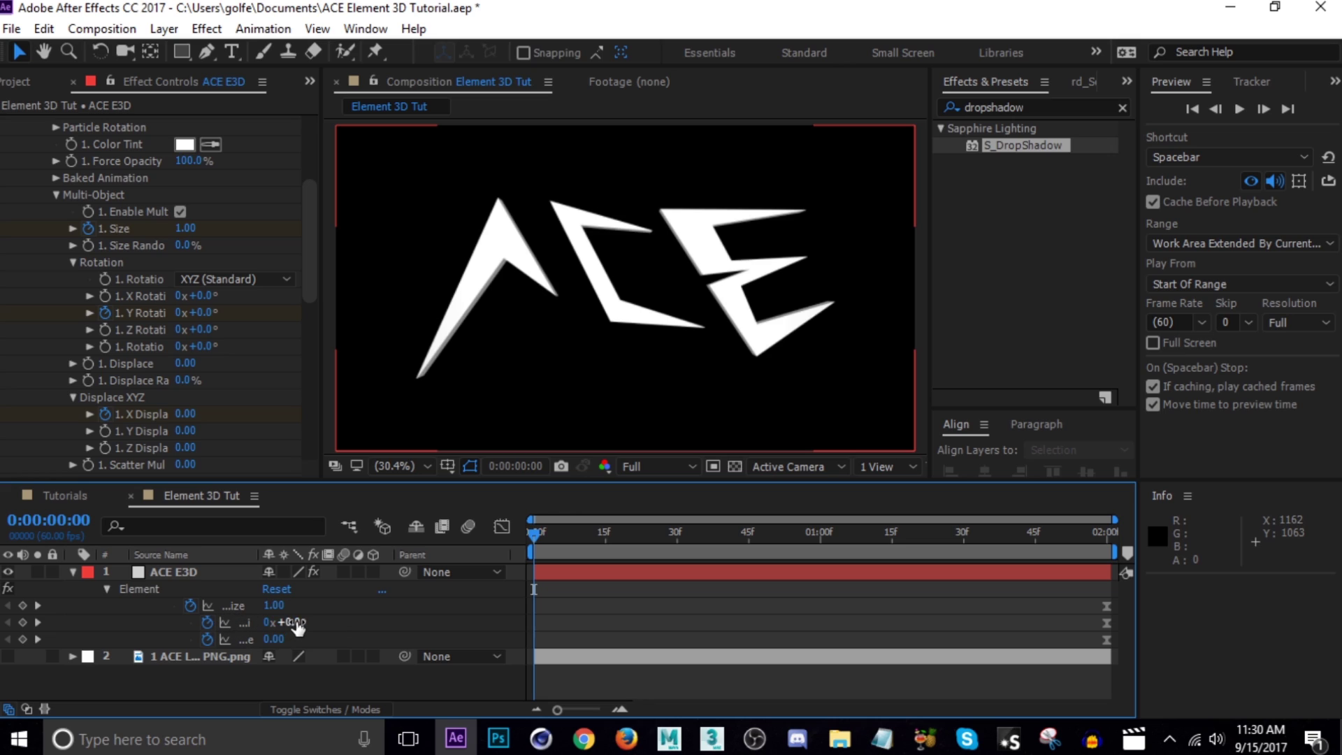
key(ctrl+s)
drag(292, 625, 691, 628)
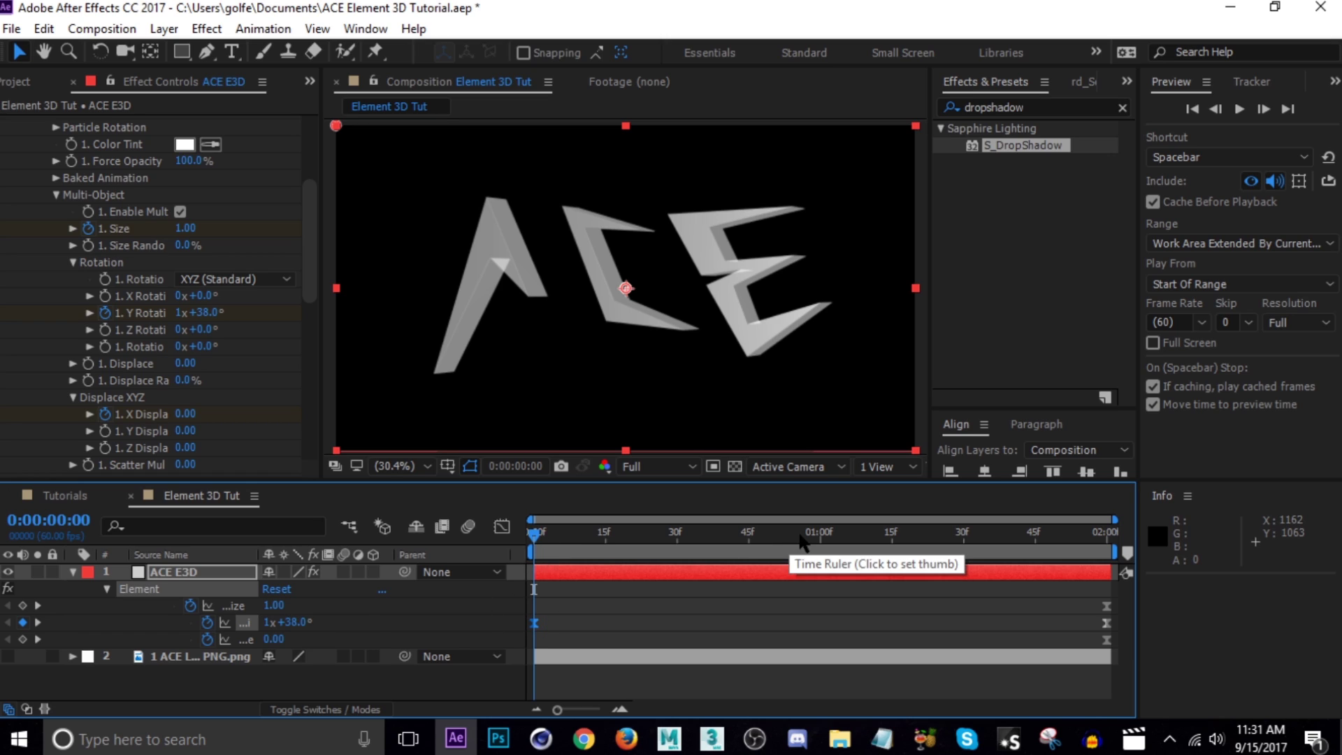
Set the Multi-Object X Displace to 1.8 and Size to 0 at frame 0.
drag(274, 640, 396, 642)
click(278, 637)
text(1.8)
key(Return)
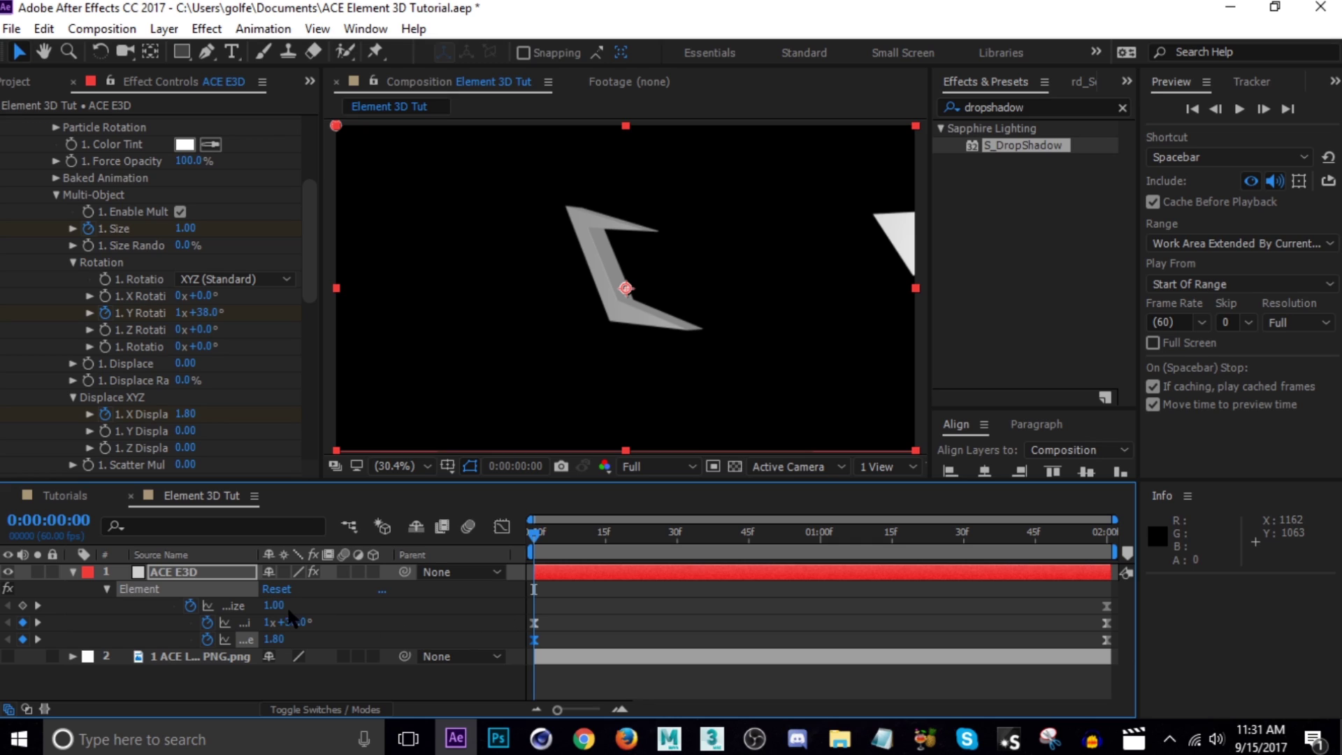
click(283, 606)
key(Return)
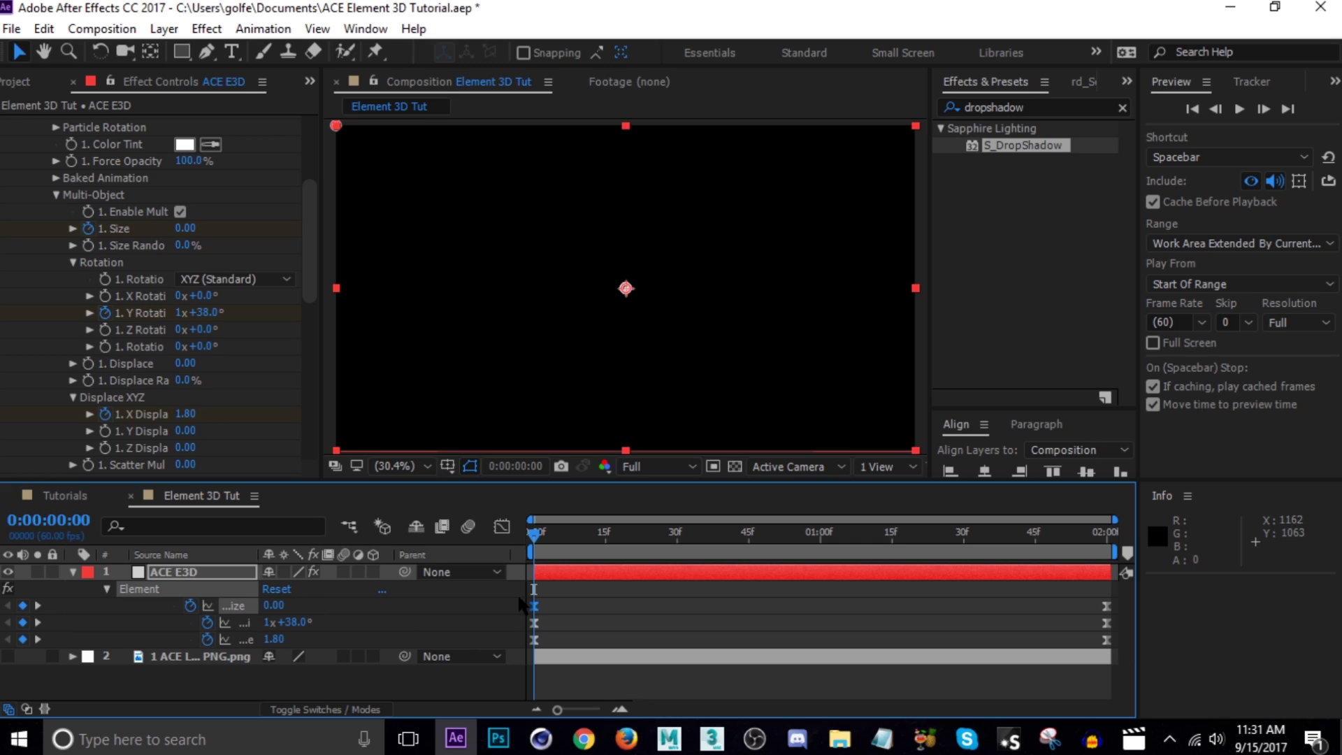
Reshape the Size and Y Rotation curves in the Graph Editor so both change fast at first and ease into the last keyframe.
click(502, 526)
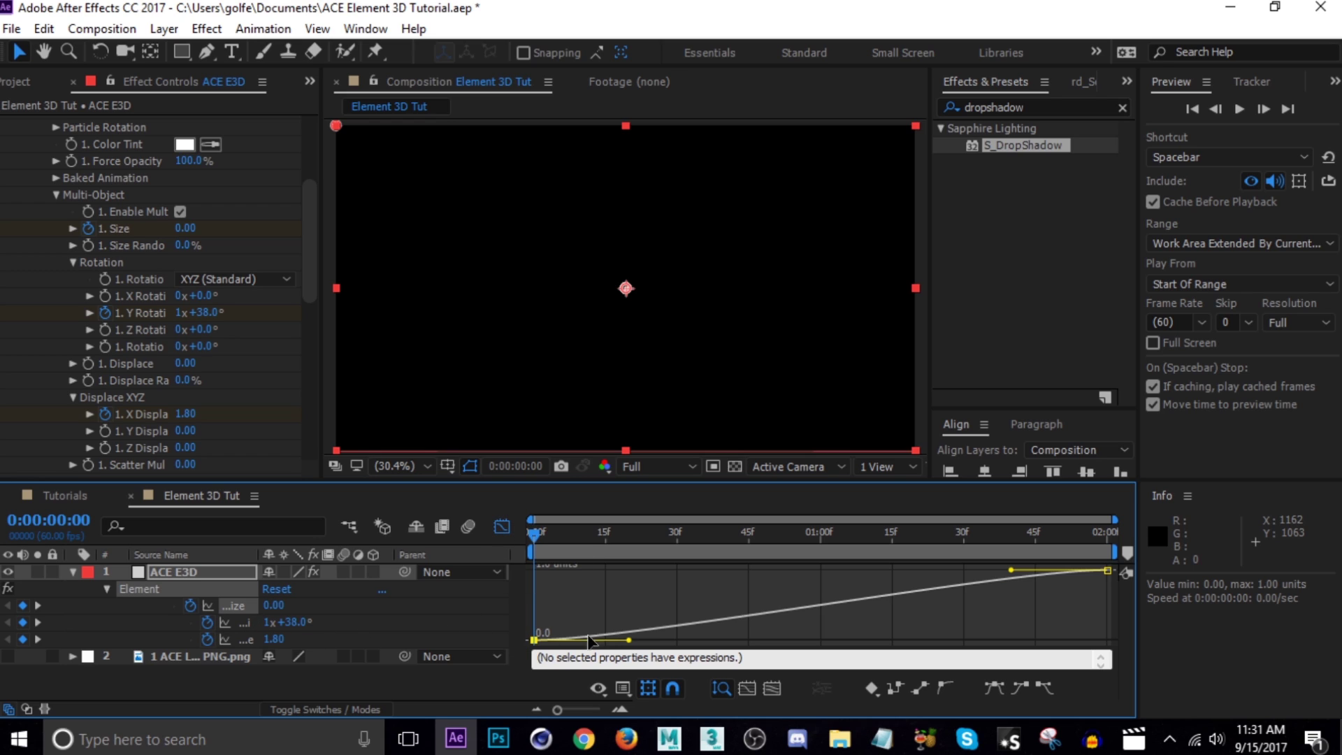
drag(629, 640, 515, 578)
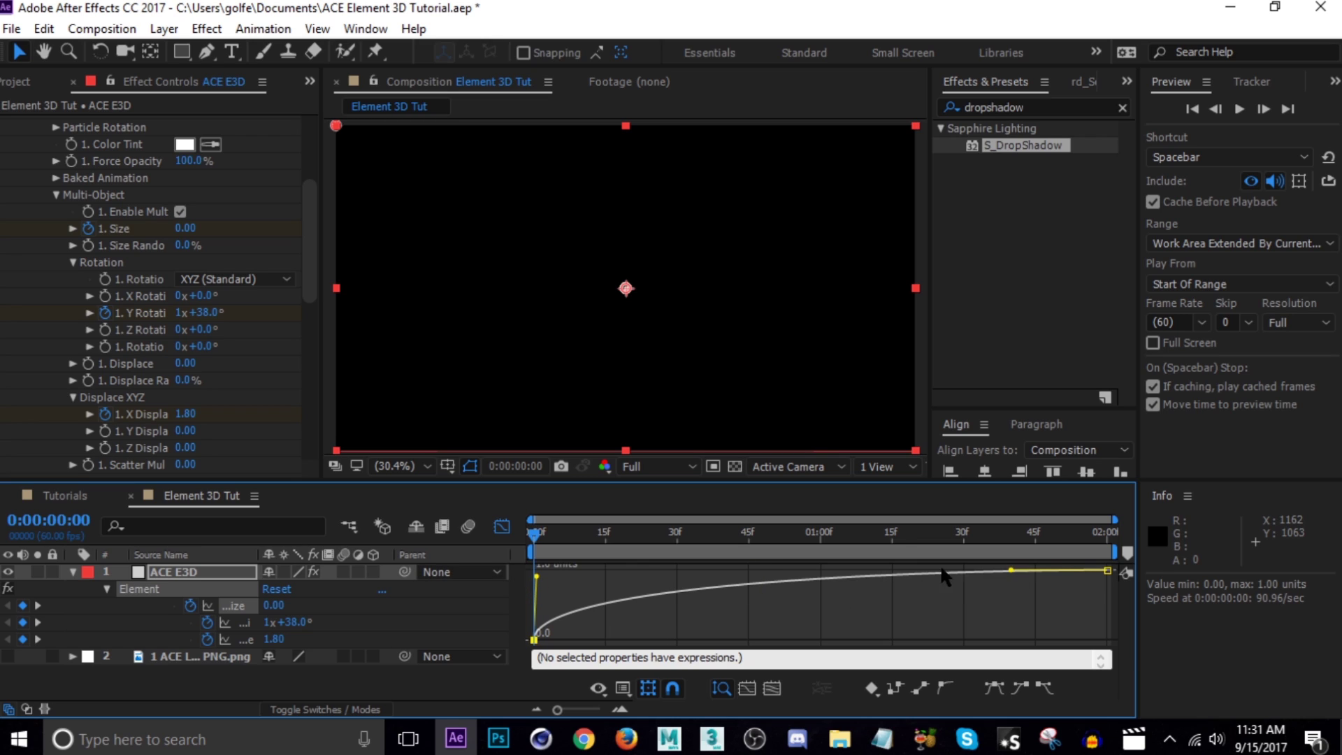
drag(1008, 571, 738, 570)
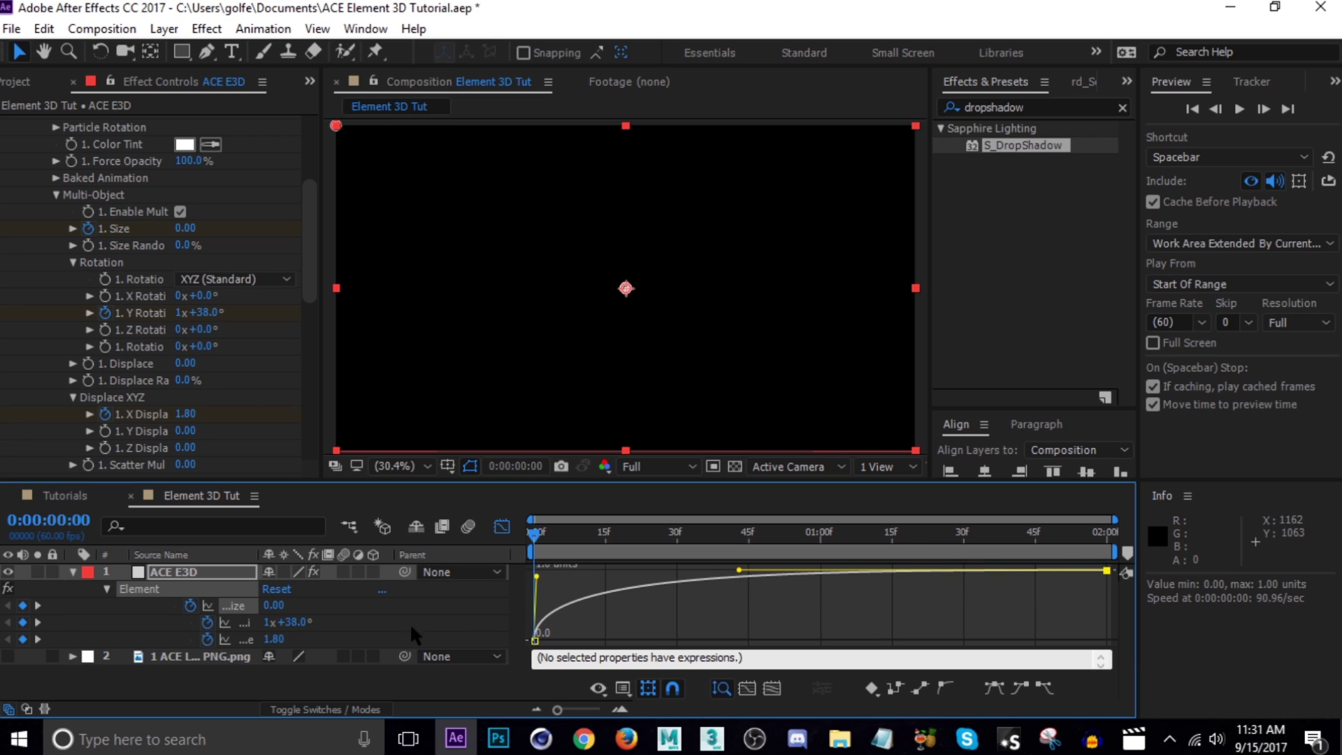
click(246, 623)
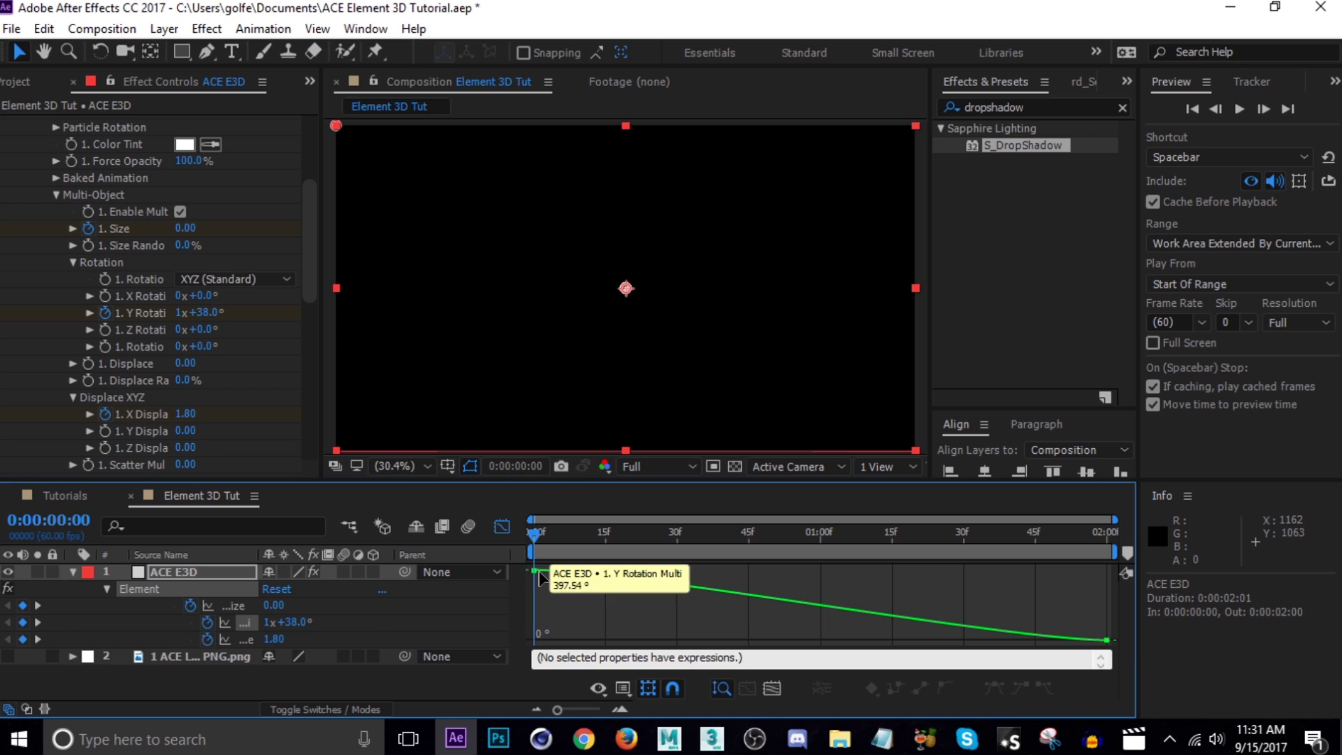
drag(631, 575, 489, 631)
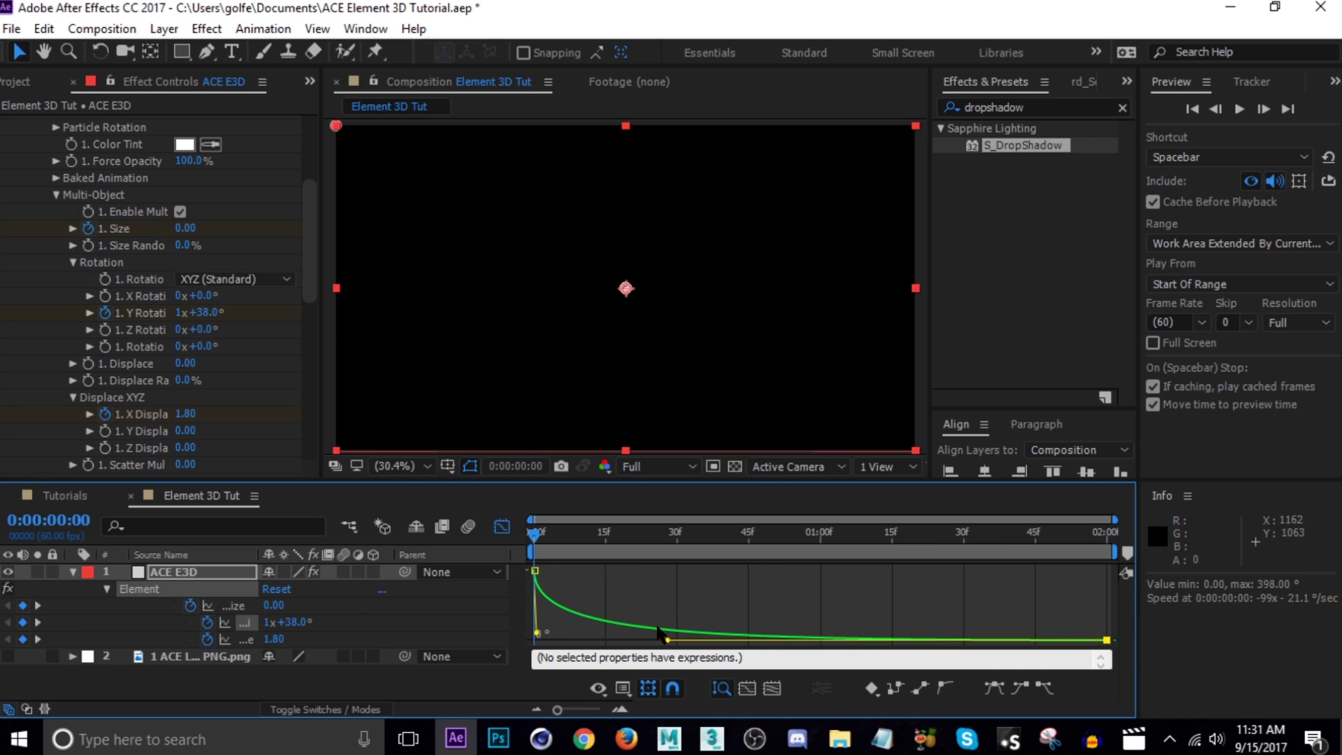
Reshape the X Displace curve to start fast and ease out slowly, close the Graph Editor and preview the animation.
click(246, 639)
click(535, 572)
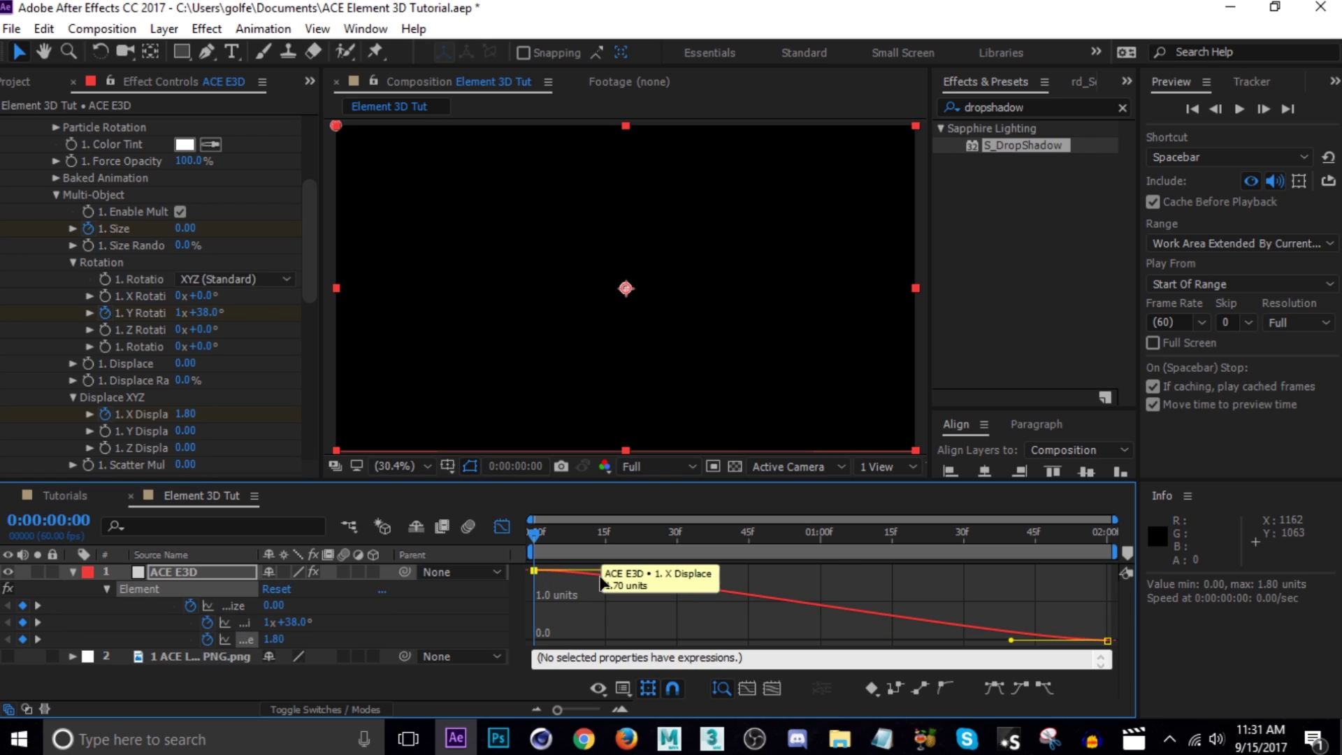
drag(629, 574, 497, 619)
drag(1014, 639, 584, 639)
click(501, 525)
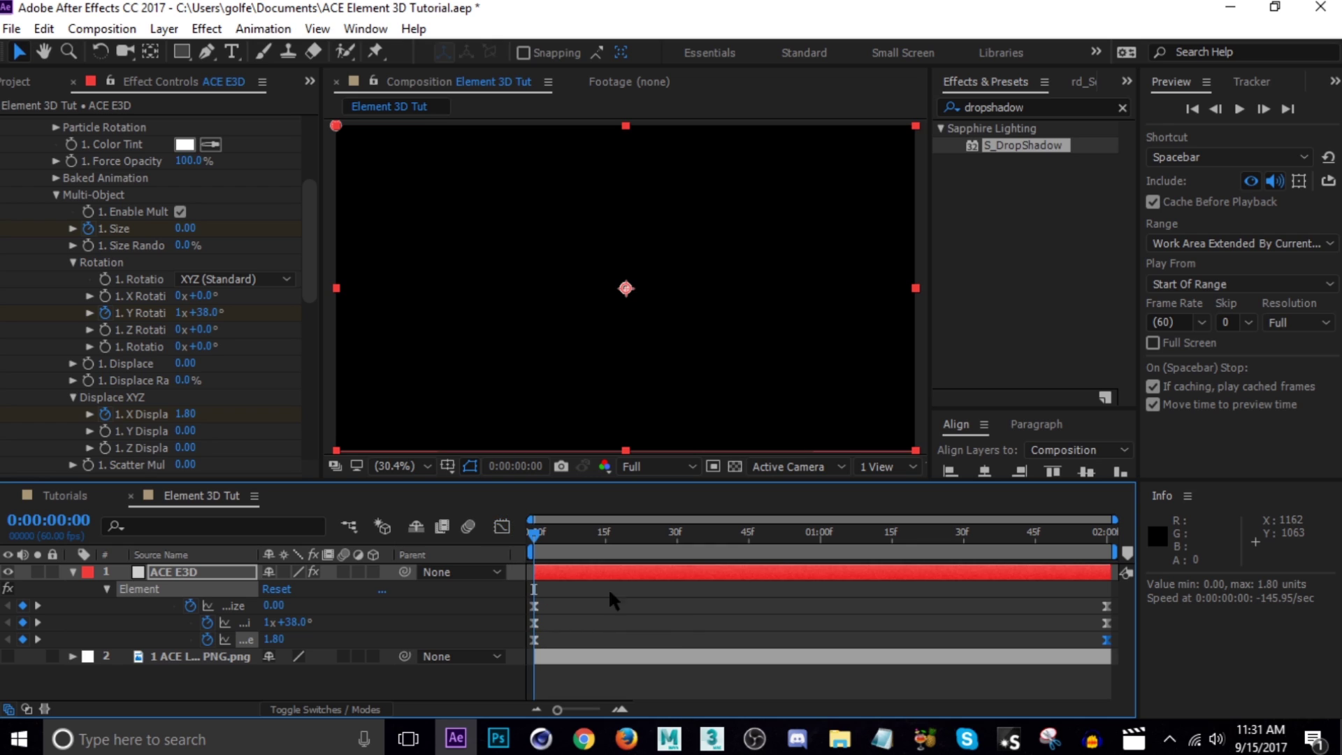
key(space)
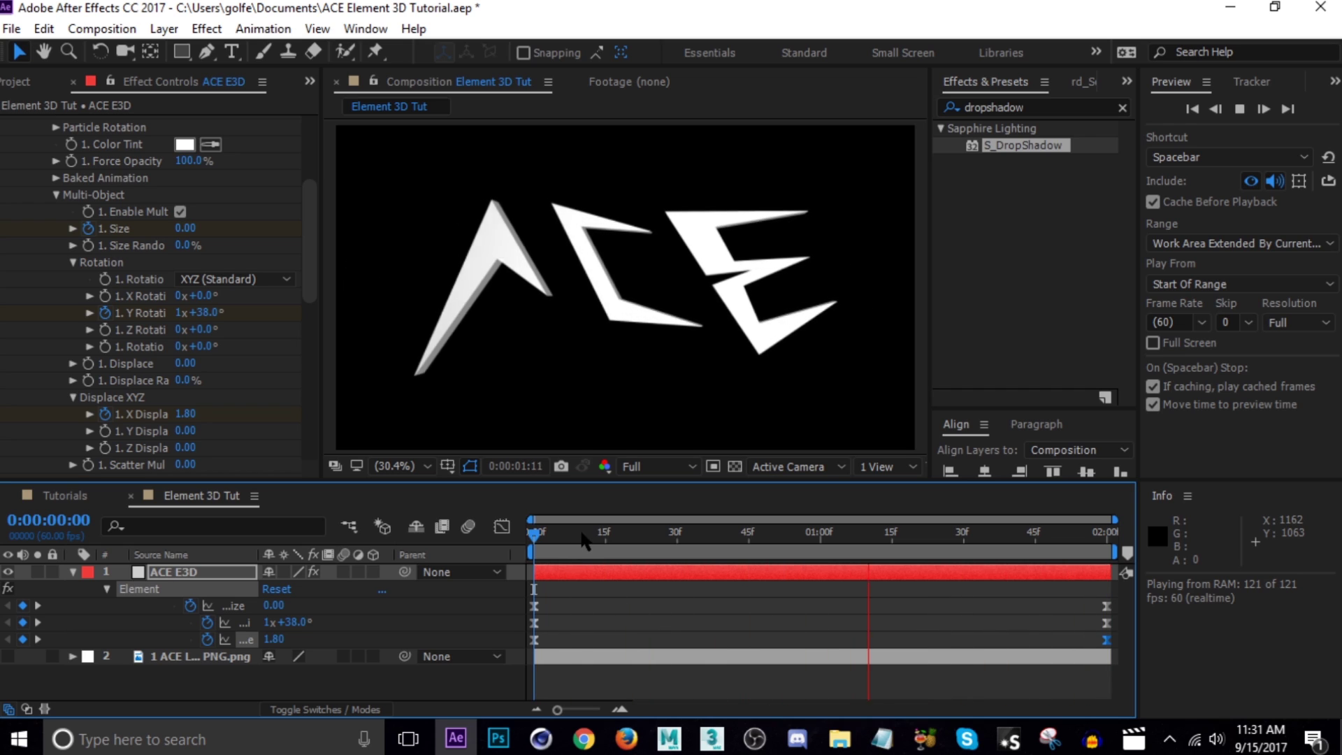
Set the Multi-Object Y Rotation to 2x+18° at frame 0, check its curve and preview the animation.
click(532, 534)
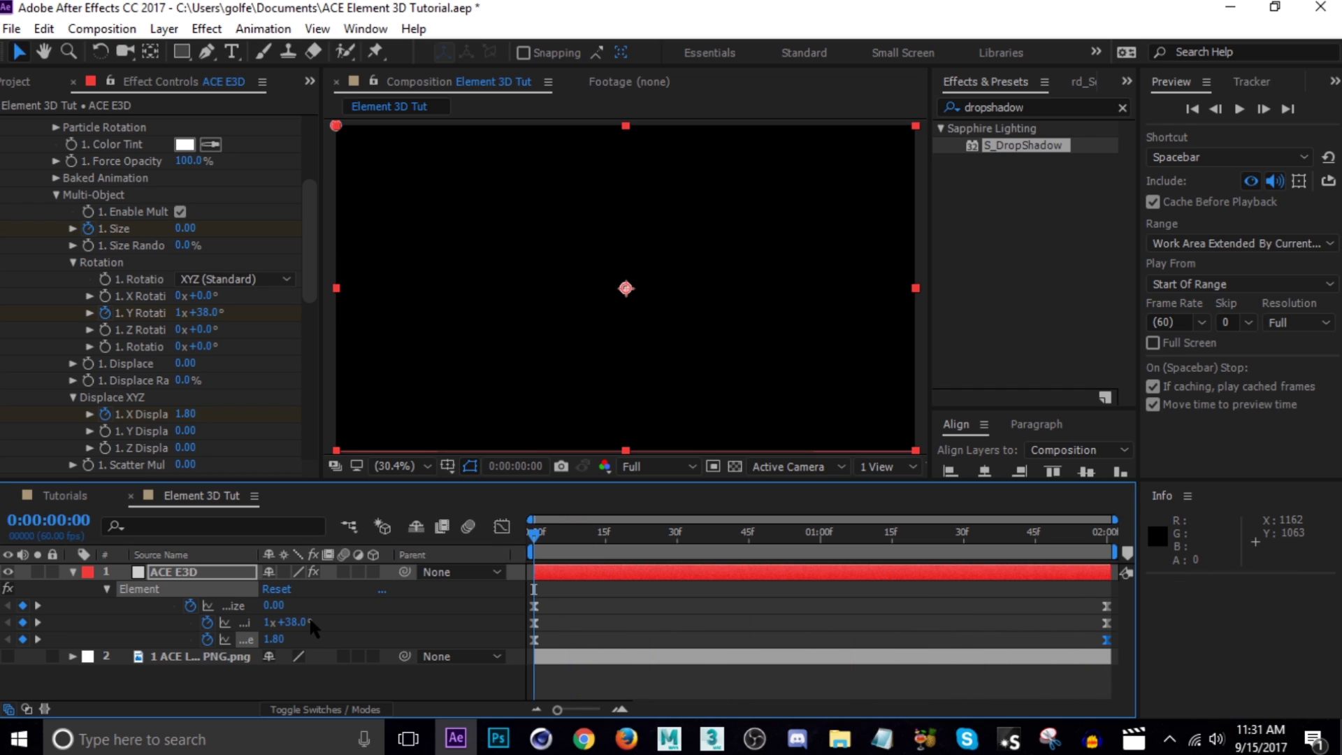
drag(296, 630, 379, 625)
drag(516, 622, 378, 625)
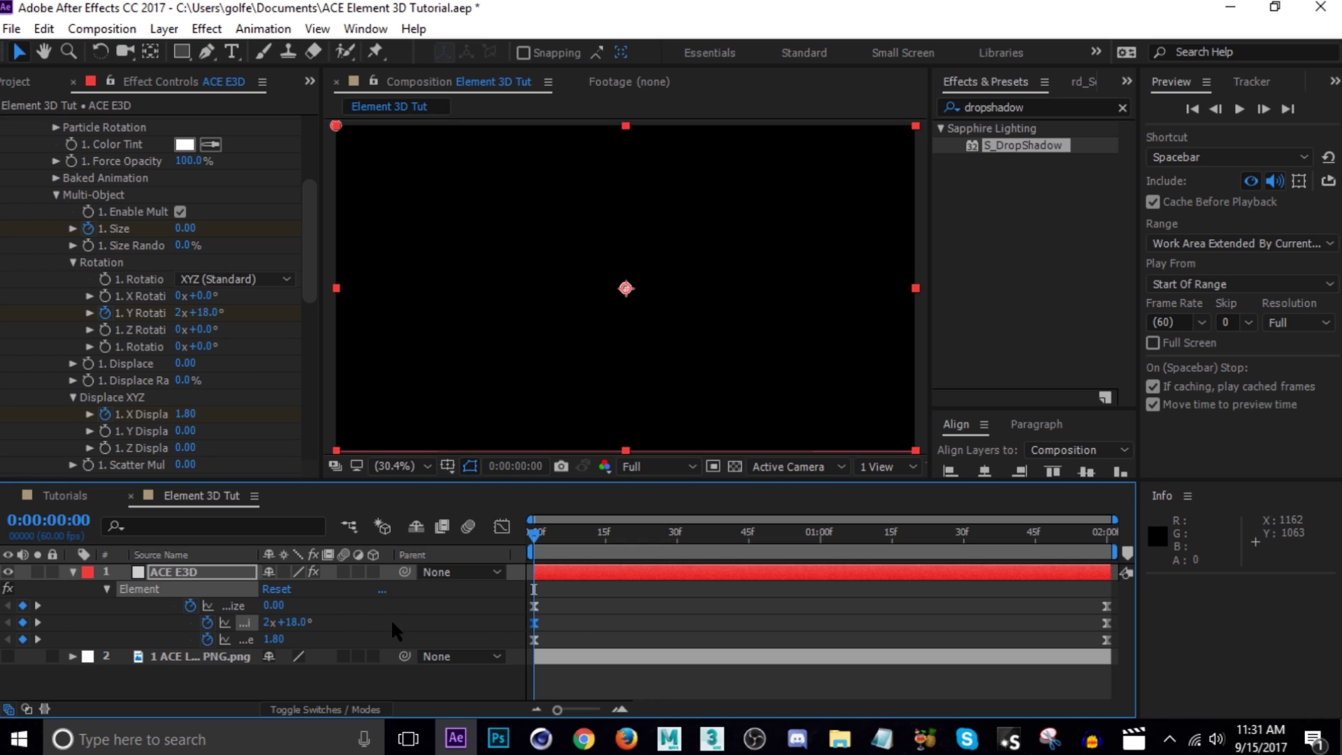
click(501, 526)
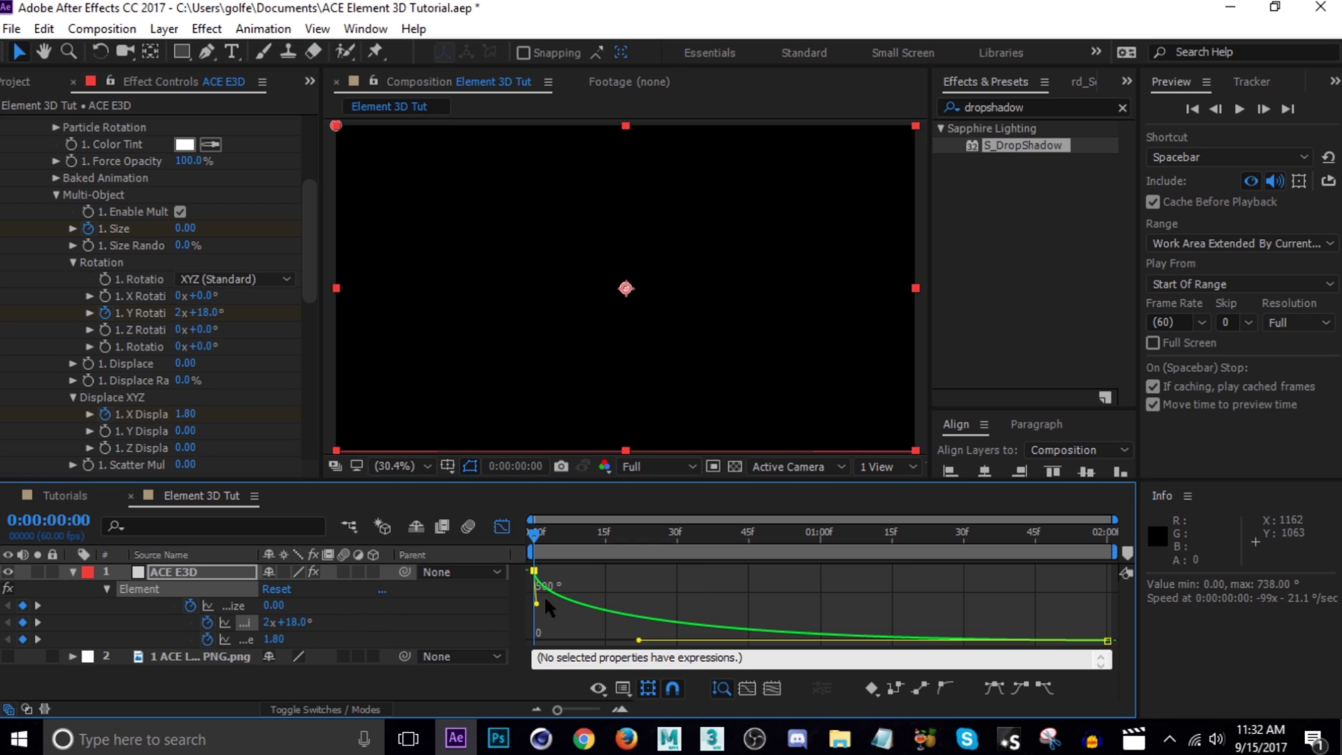
click(501, 526)
key(space)
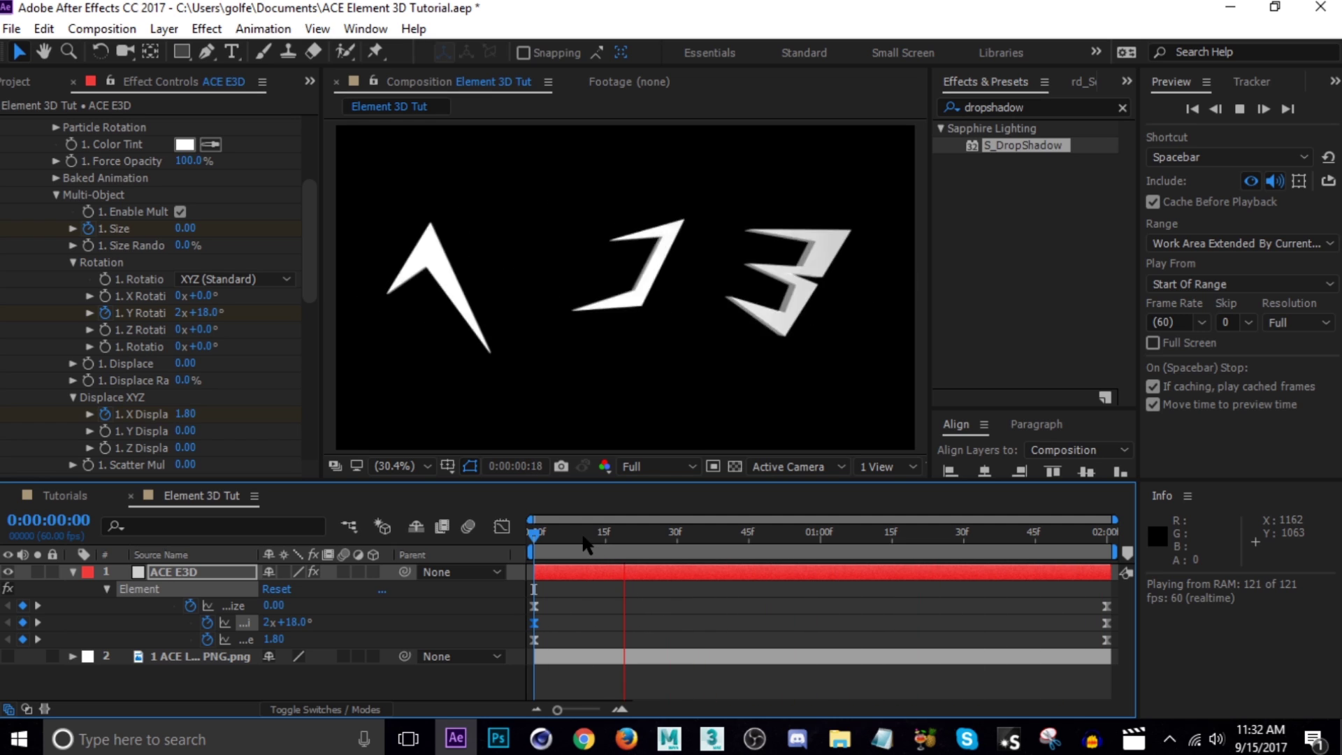
Create a full-size solid named Gradient Ramp and place it beneath all other layers.
drag(598, 554, 820, 589)
click(73, 572)
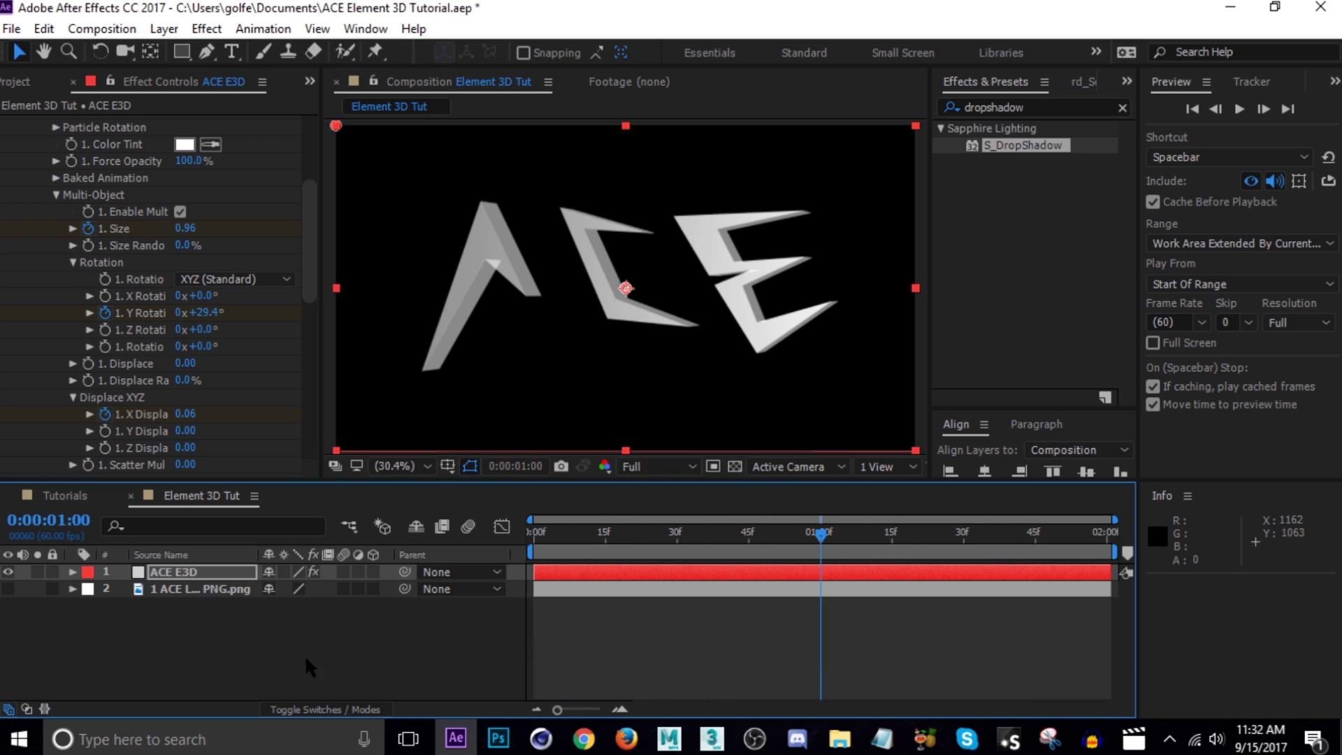
click(334, 654)
key(ctrl+y)
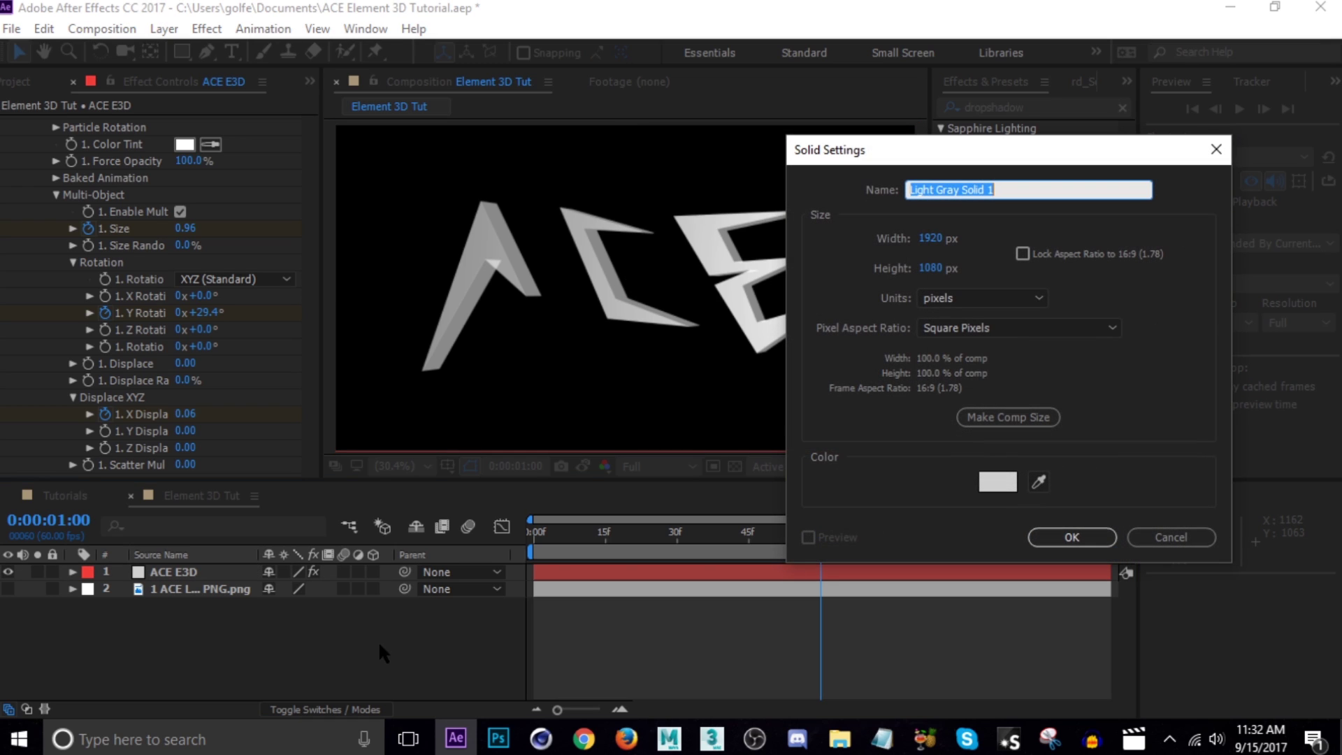
text(Bac)
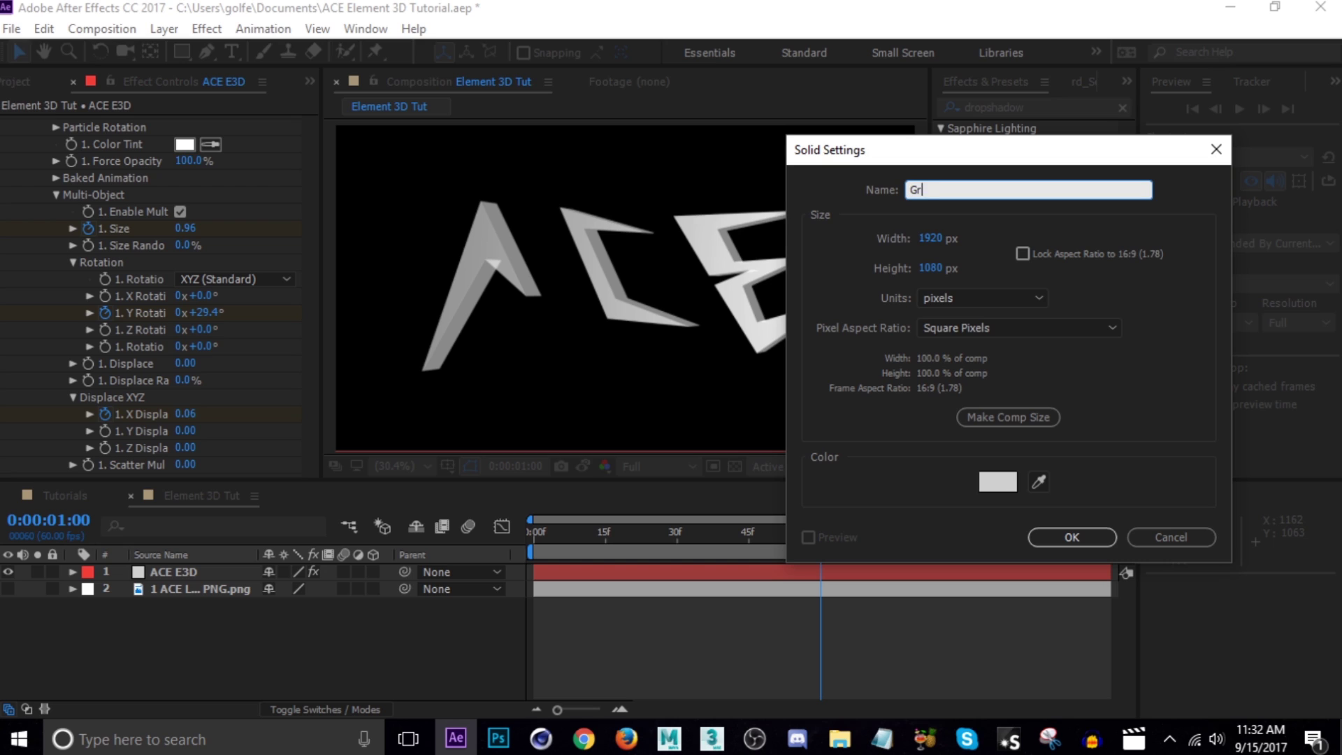
text(Gradient Ramp)
key(Return)
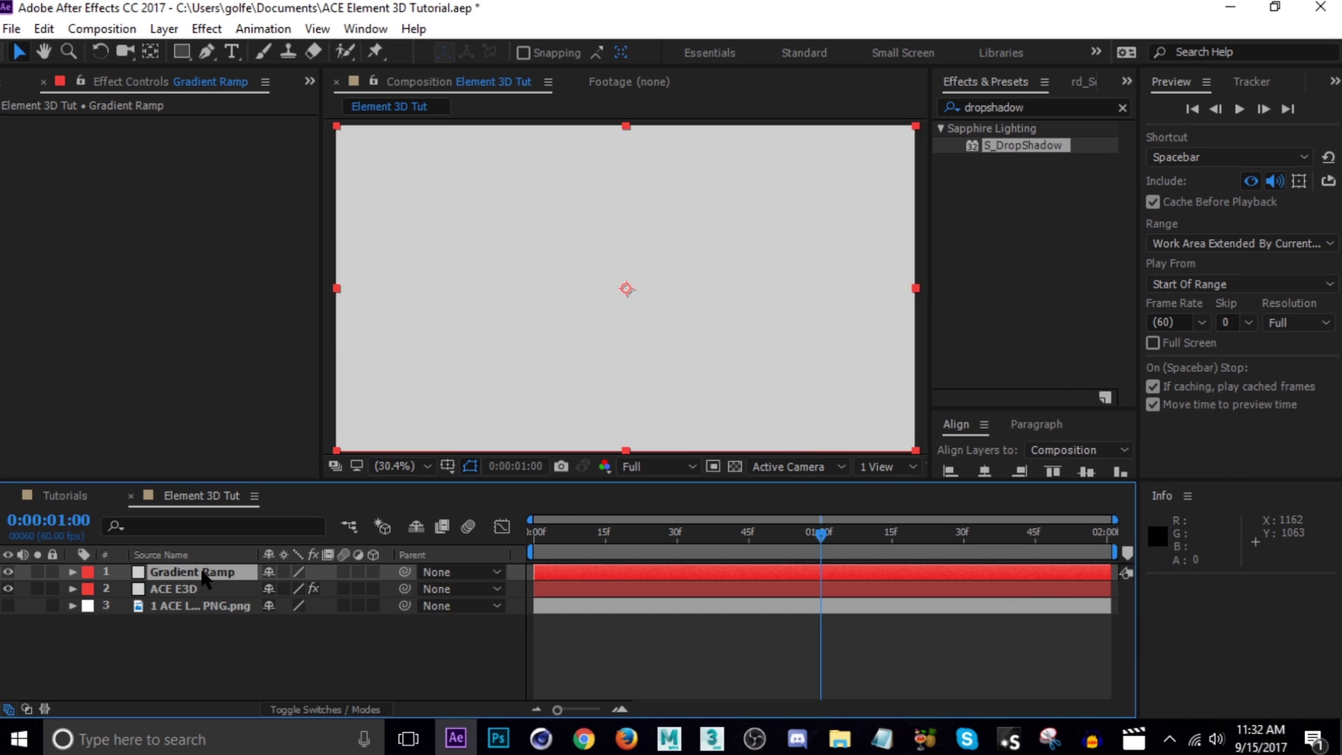
drag(205, 577, 203, 617)
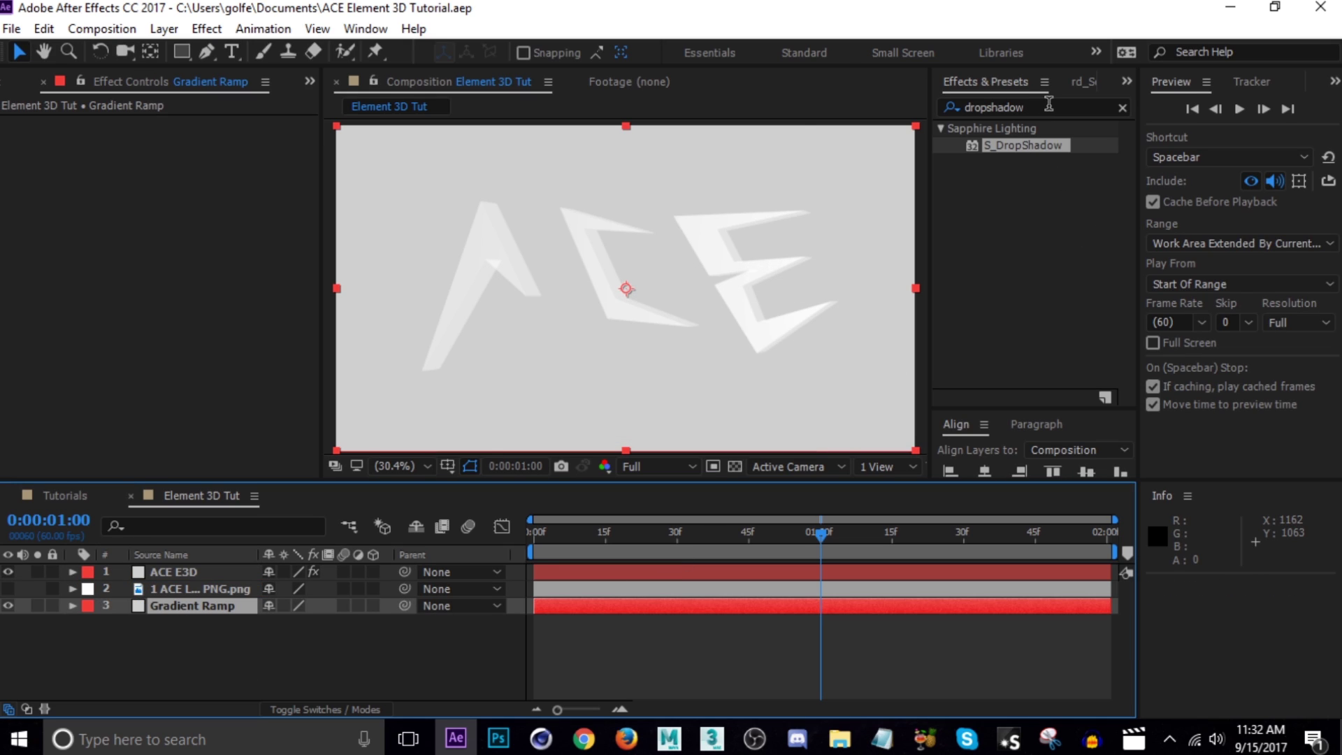
Find the Gradient Ramp effect and apply it to the new background solid.
click(1048, 103)
text(gradient)
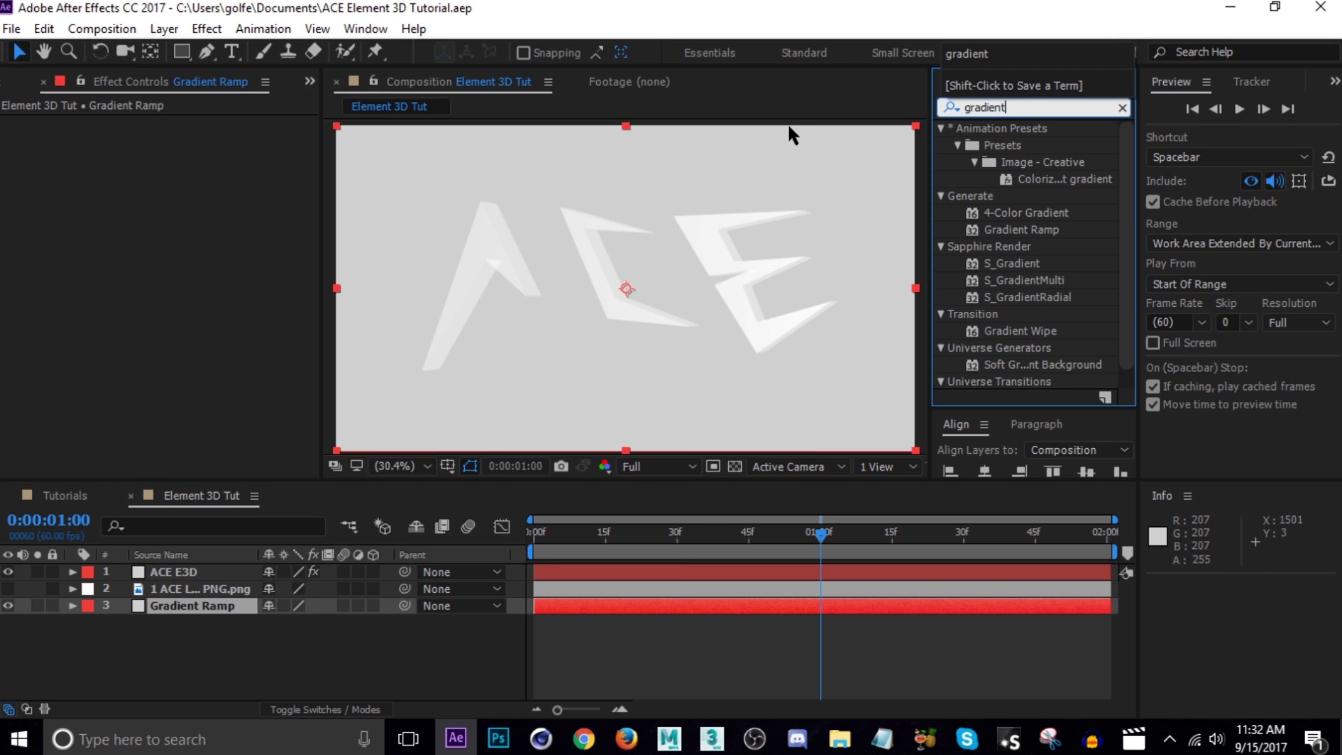
text( ramp)
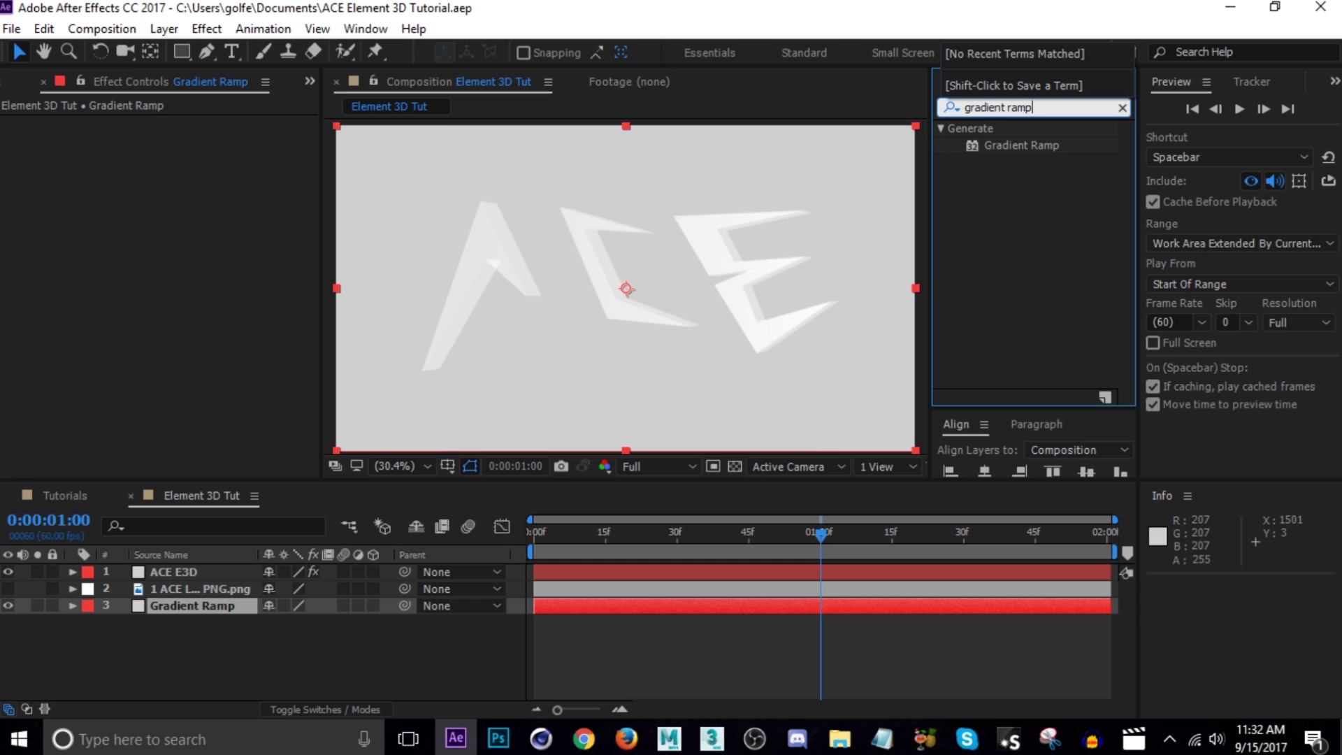
double_click(1021, 145)
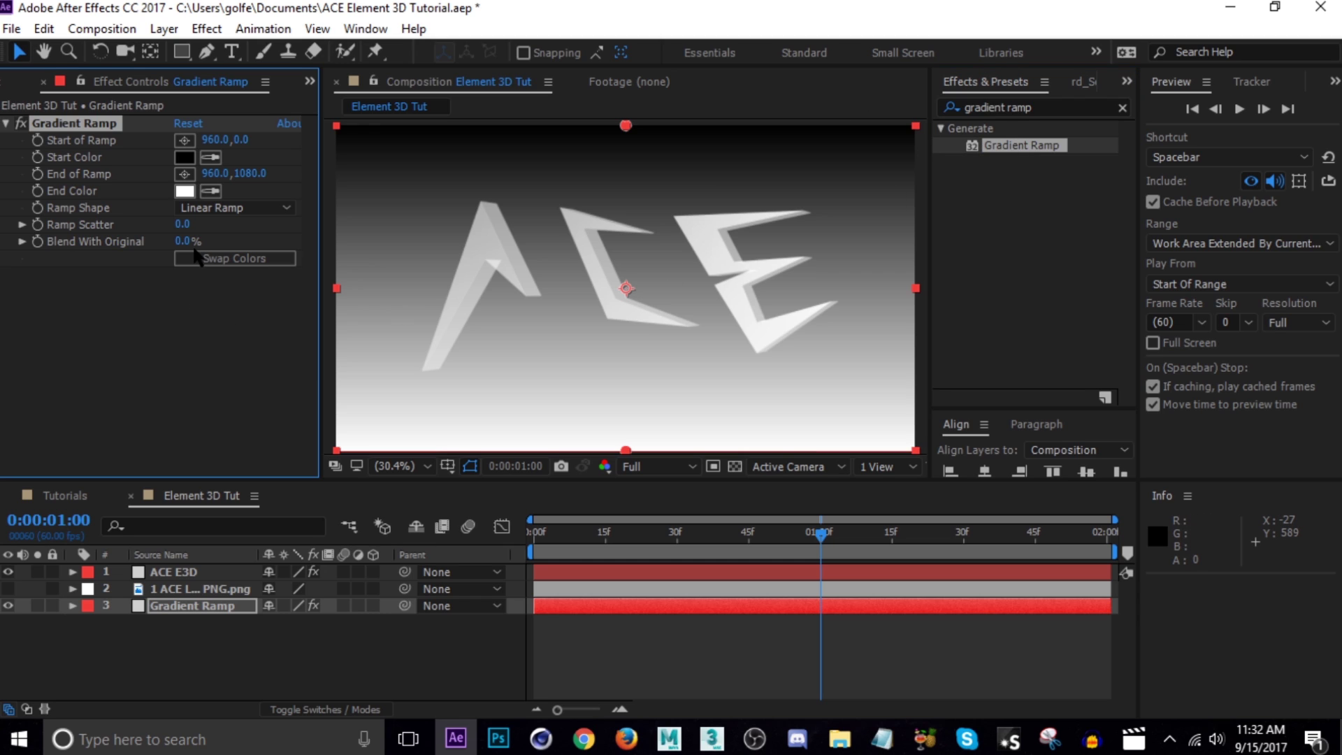
Make the gradient a Radial Ramp starting at 960, 539 and ending at 960, 1813, and swap its colors.
click(224, 214)
click(260, 251)
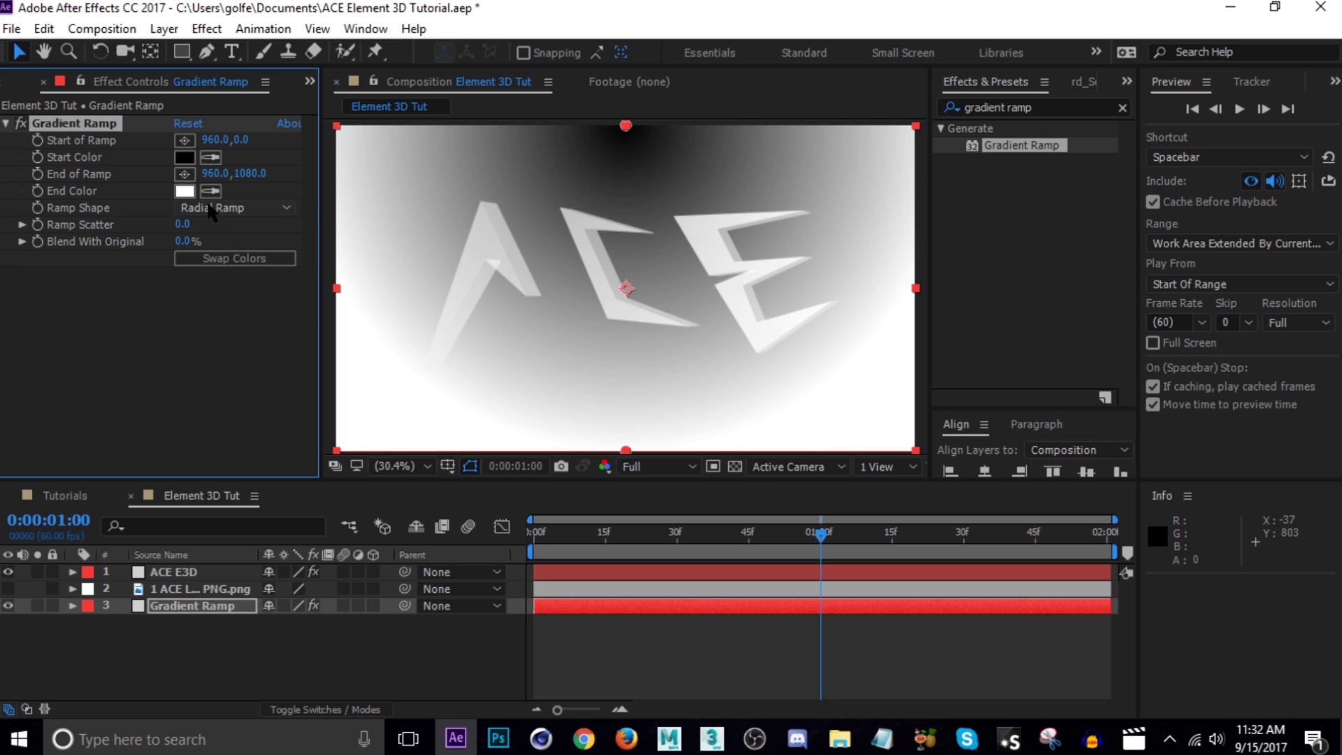
drag(238, 140, 722, 191)
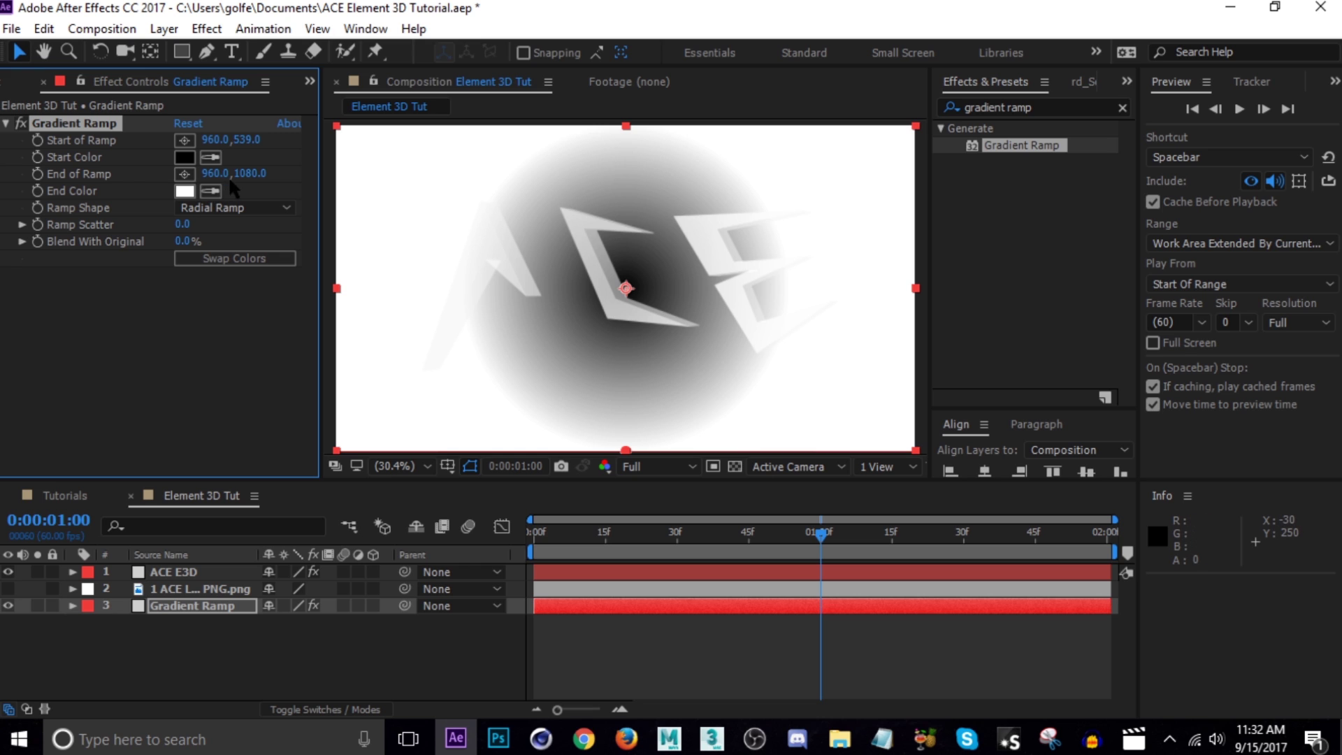
drag(250, 174, 882, 239)
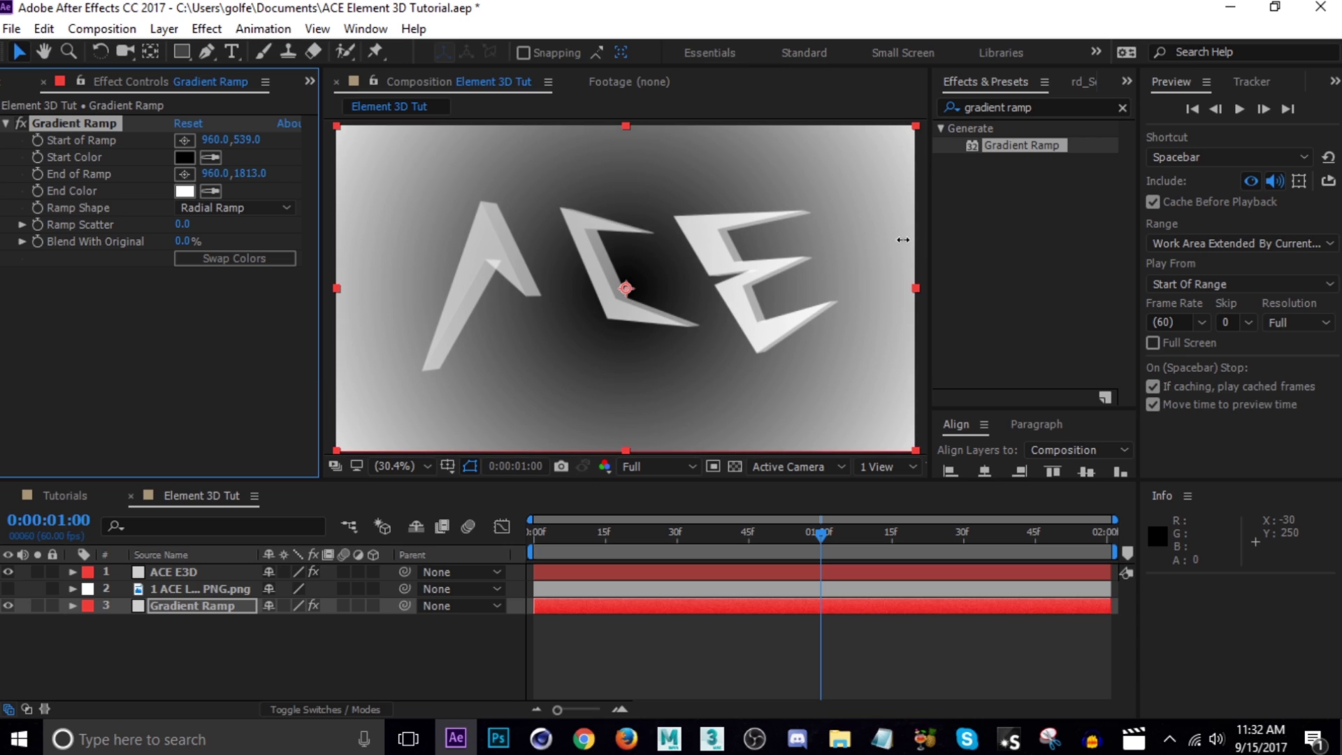
click(236, 259)
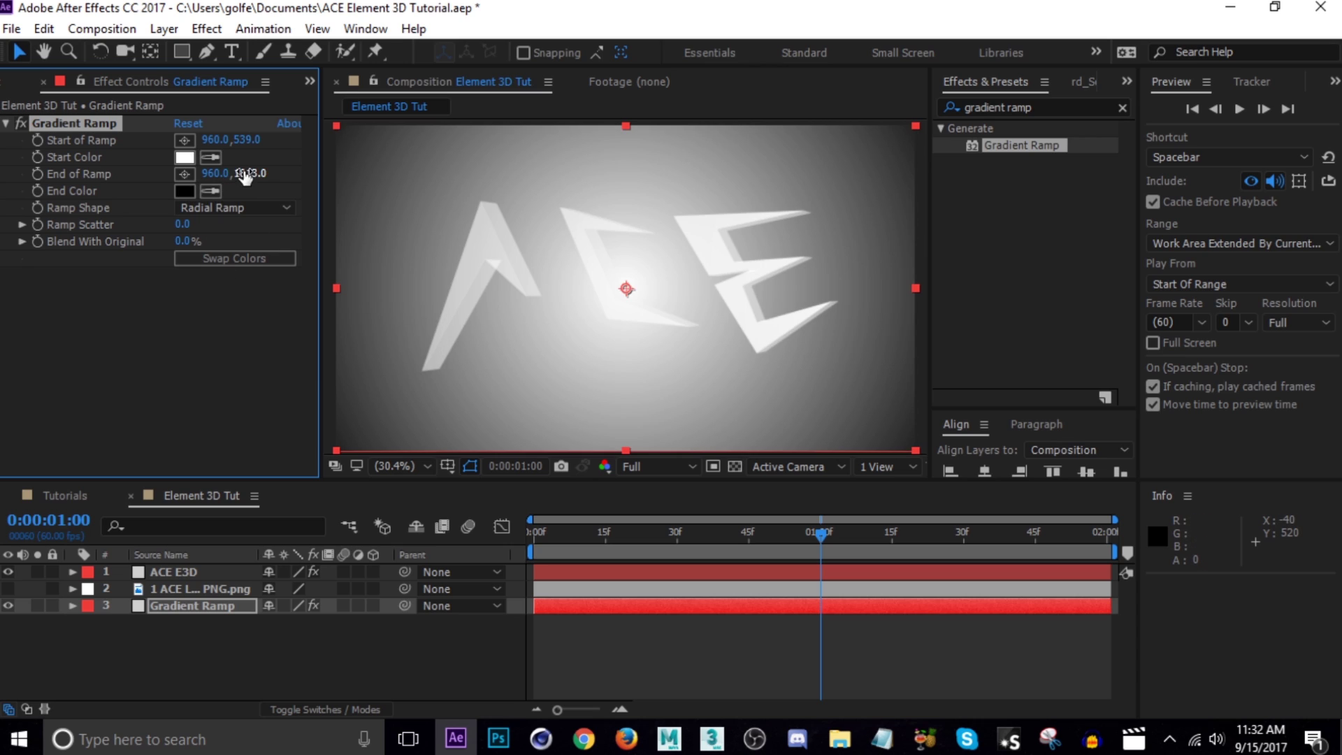
Extend the gradient's End of Ramp to 960, 3253 and pick a slightly off-white Start Color.
drag(246, 183, 874, 210)
drag(242, 178, 779, 213)
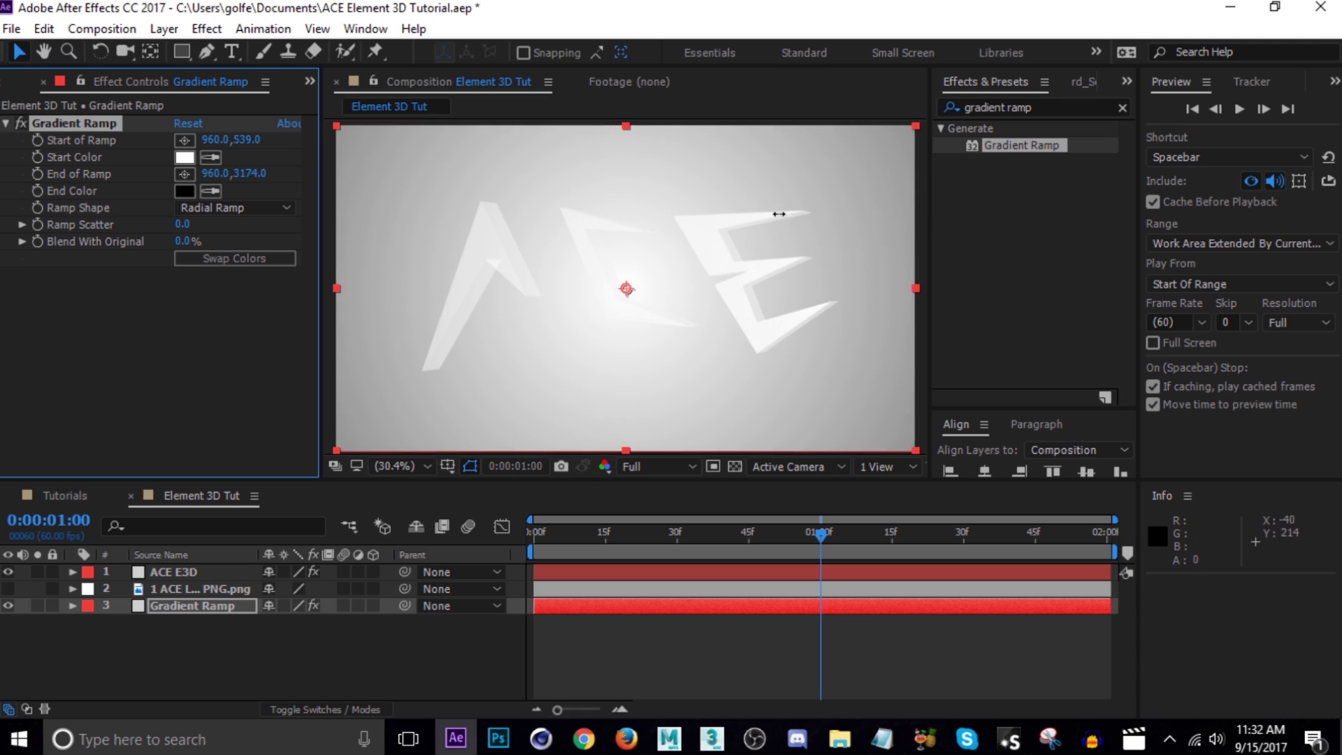
click(185, 156)
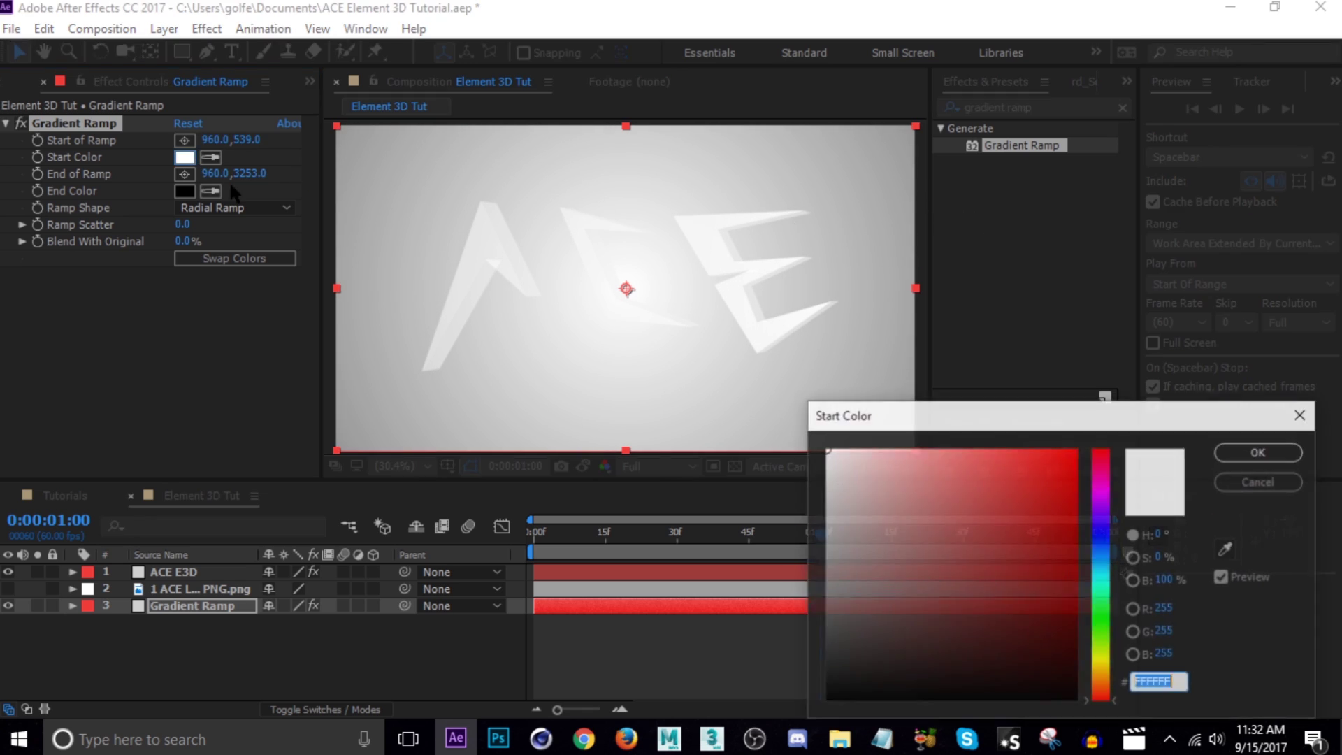
click(822, 461)
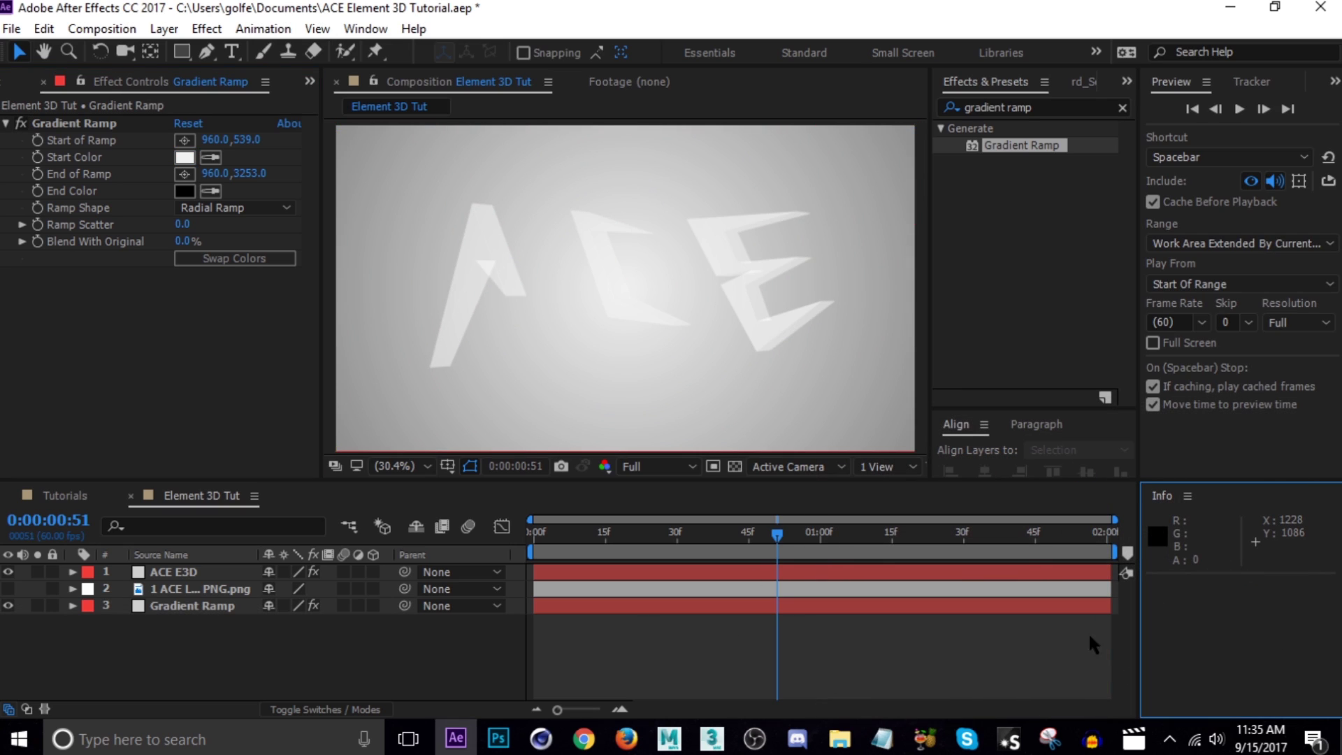
Apply the Stylize Glow effect to the ACE E3D layer and set its Glow Radius to 81.
drag(778, 535, 835, 556)
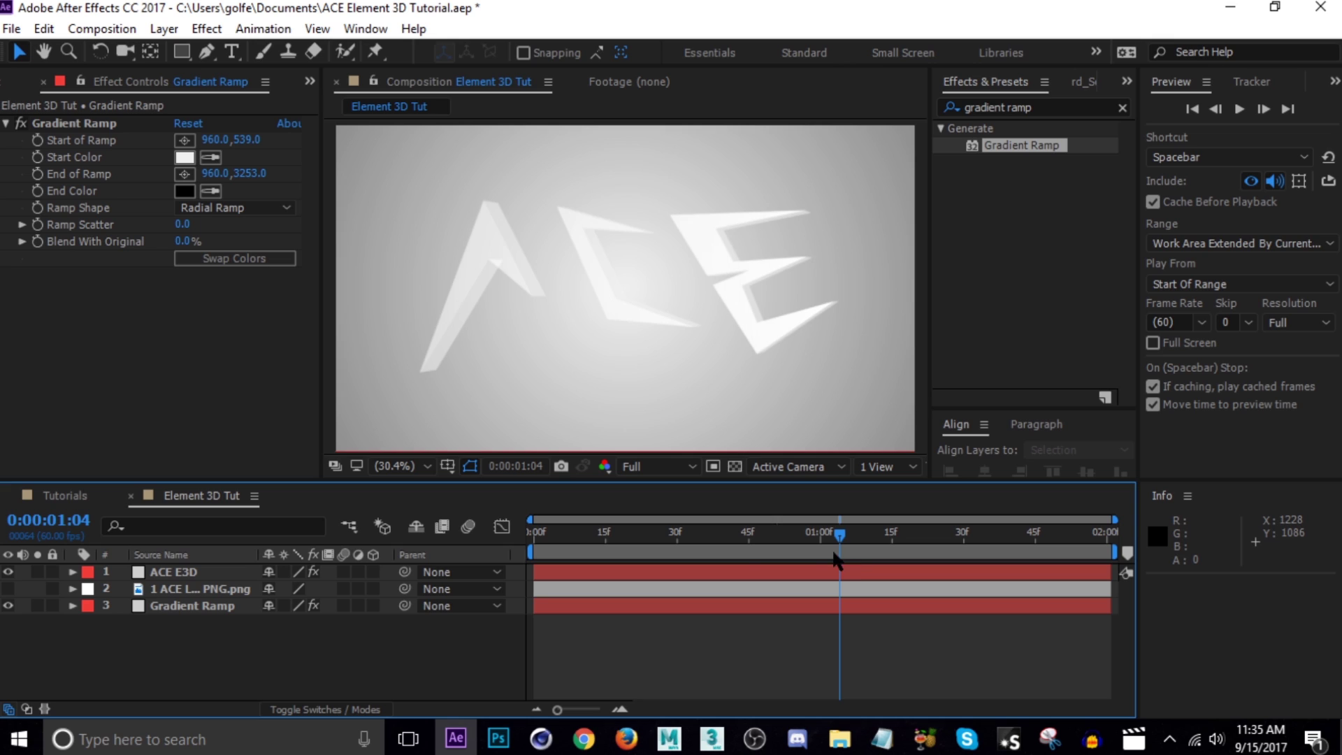
click(172, 571)
click(7, 123)
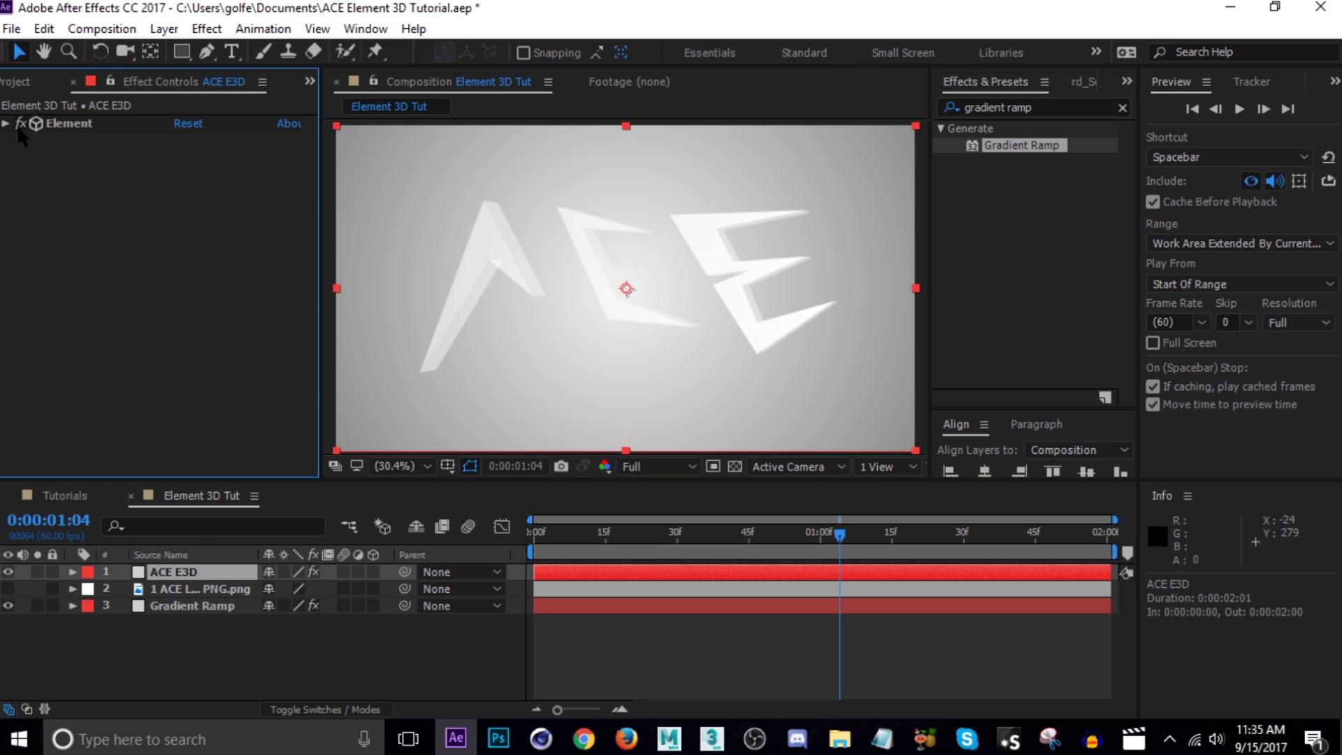
click(952, 109)
text(glow)
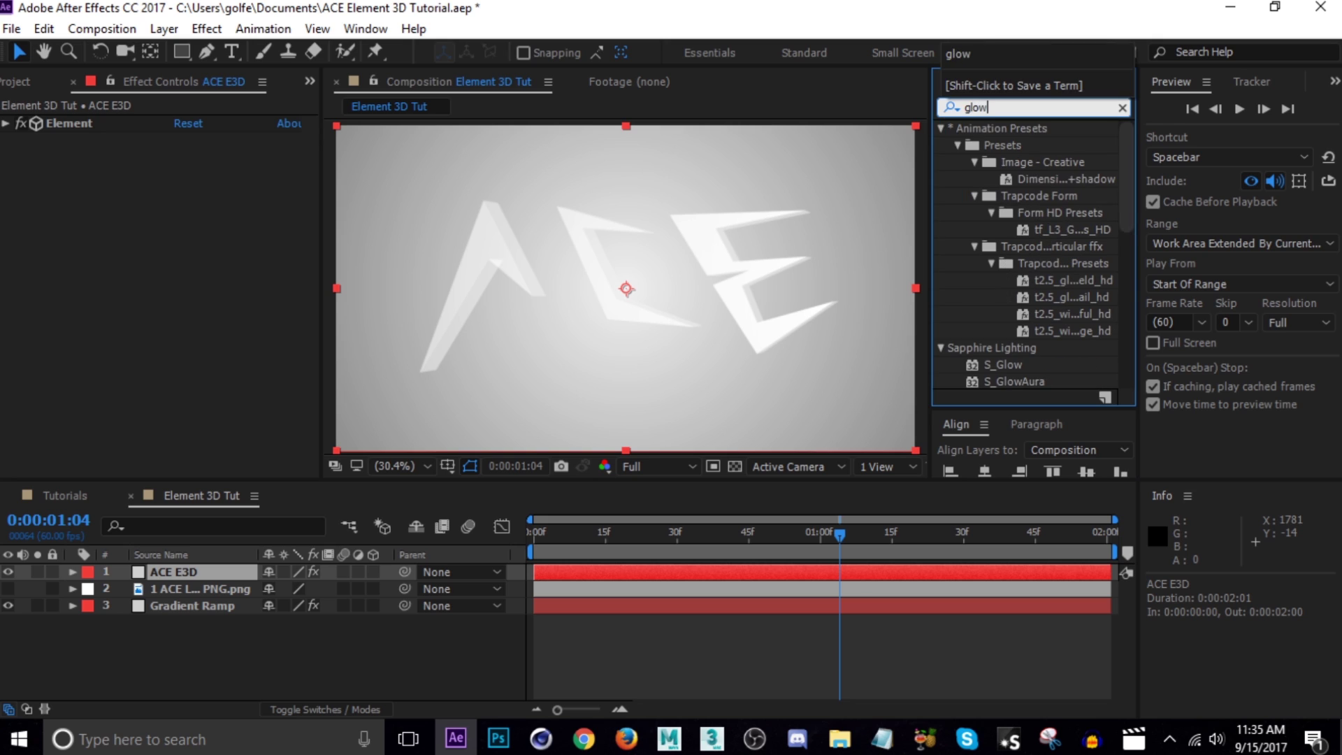
scroll(1117, 140, down, 7)
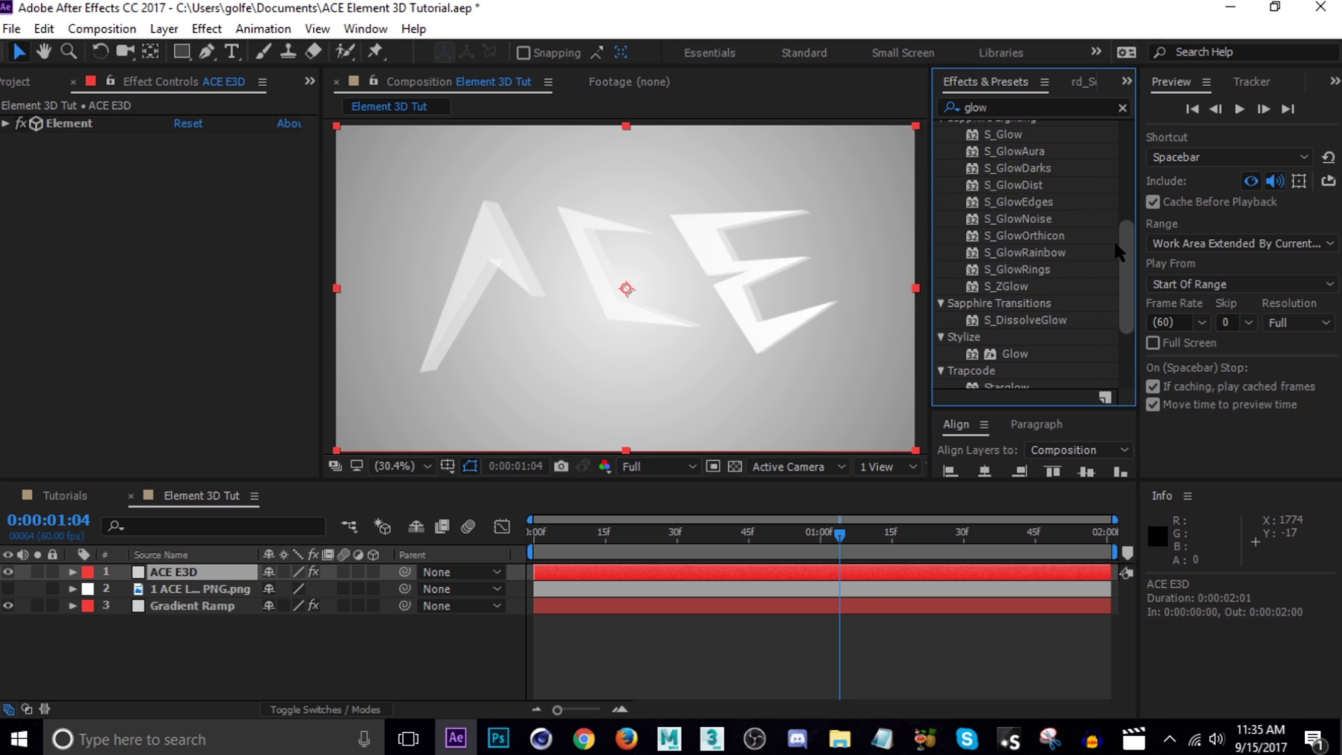
drag(1015, 227, 220, 193)
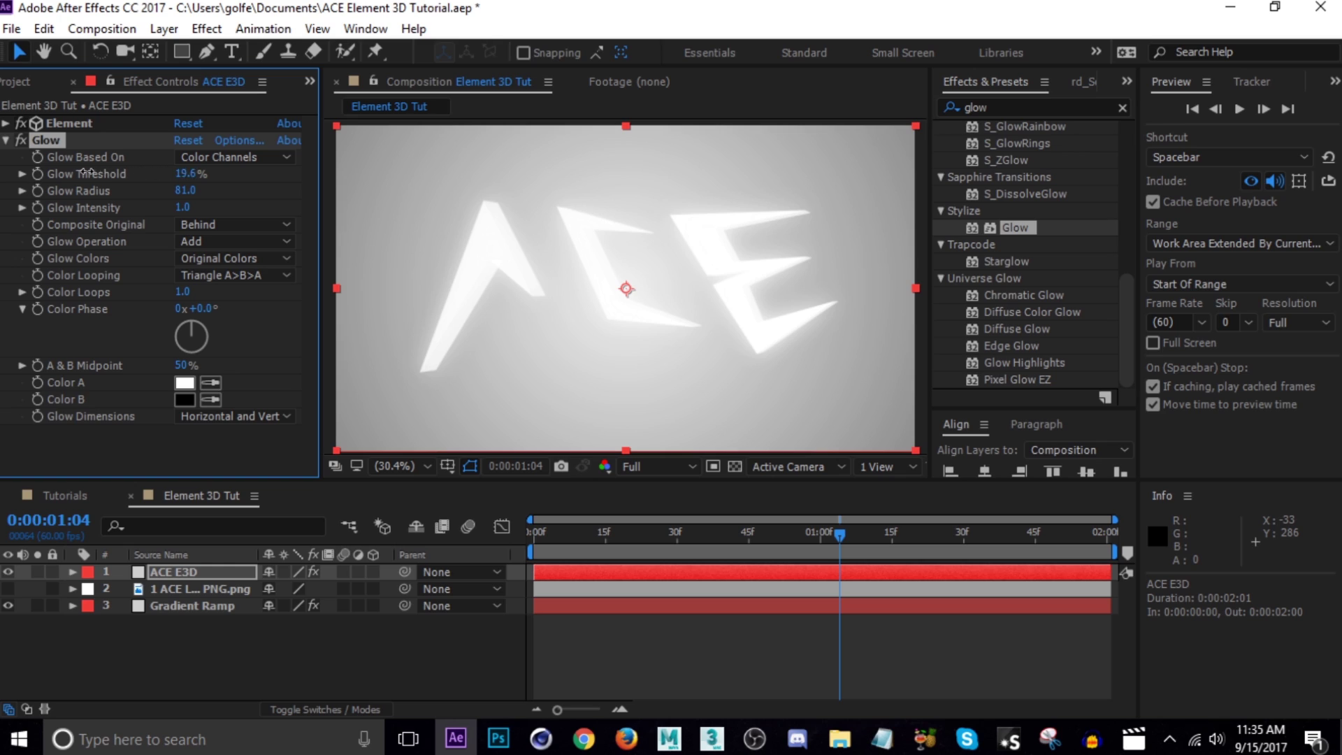
Set the Glow Threshold to 95% and check the glow at several points of the animation.
drag(330, 186, 528, 195)
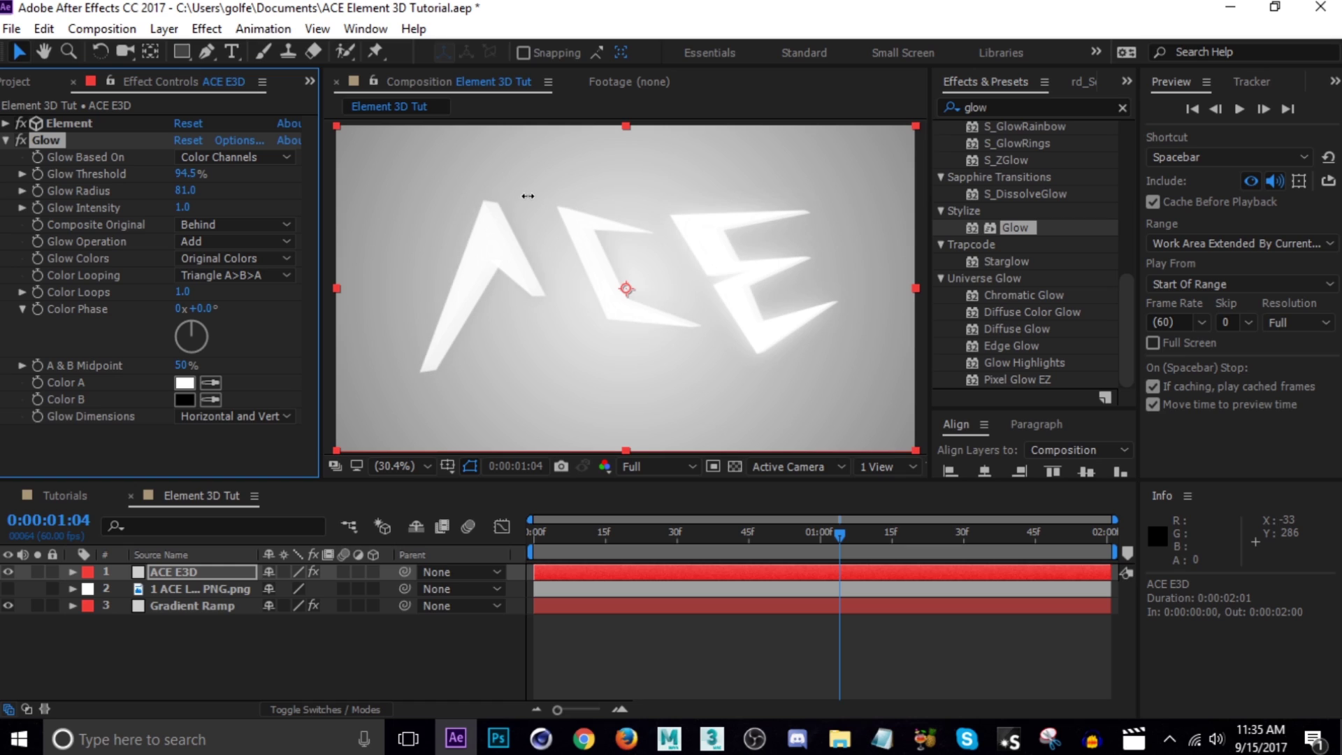
click(186, 174)
text(9)
key(Return)
drag(842, 540, 785, 524)
key(space)
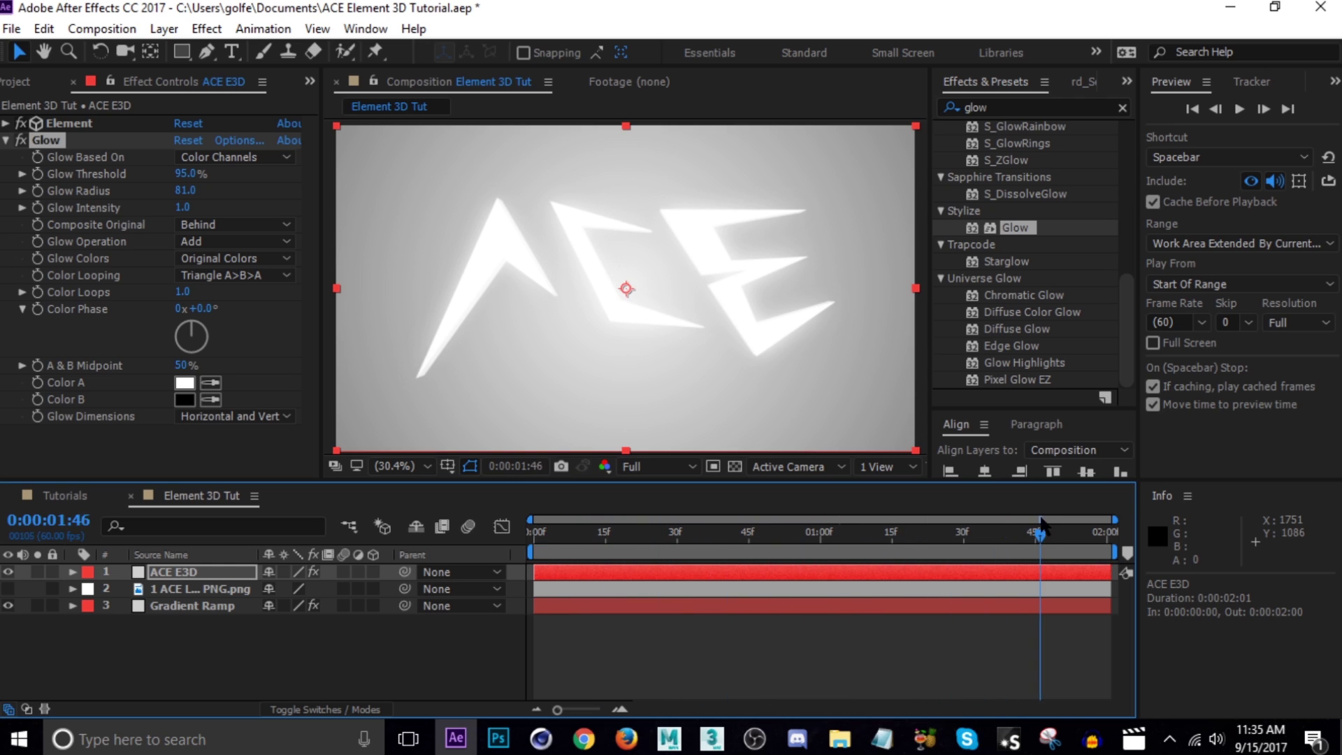
key(space)
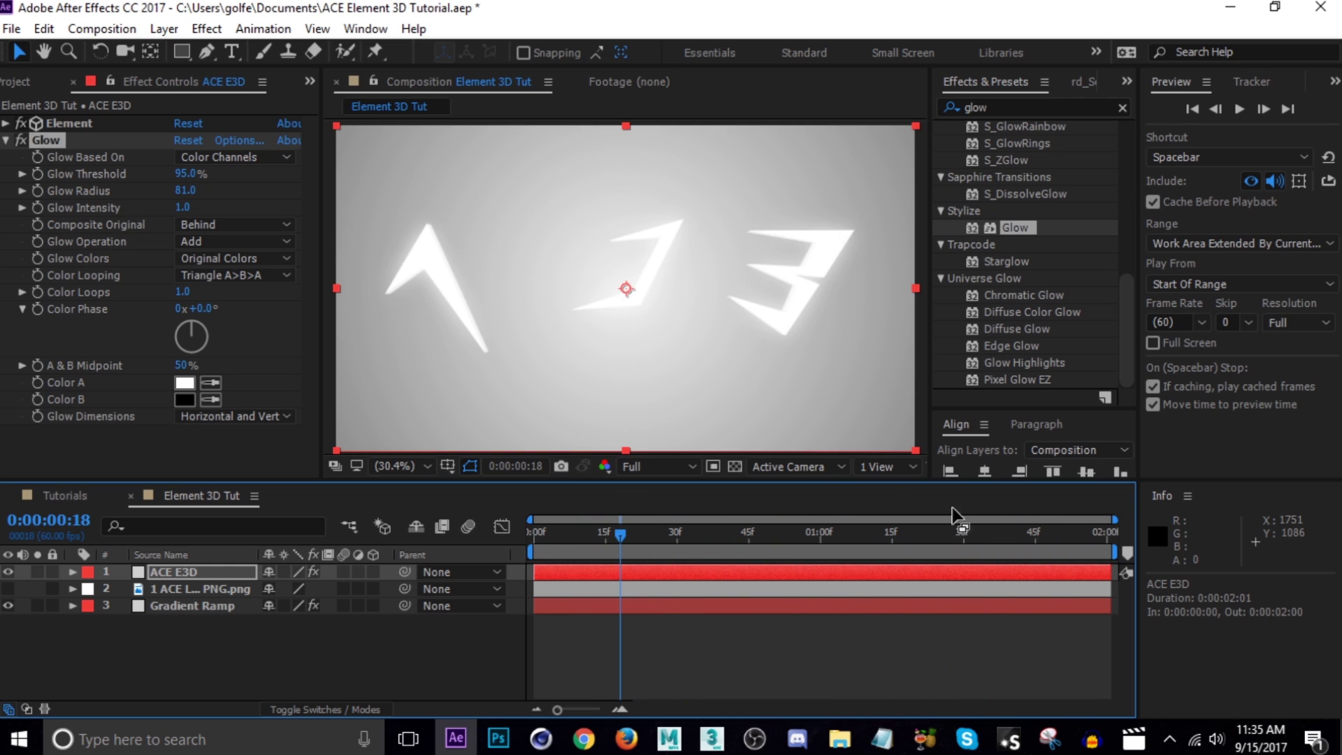
Enable Ambient Occlusion in the Element effect's Render Settings.
click(5, 140)
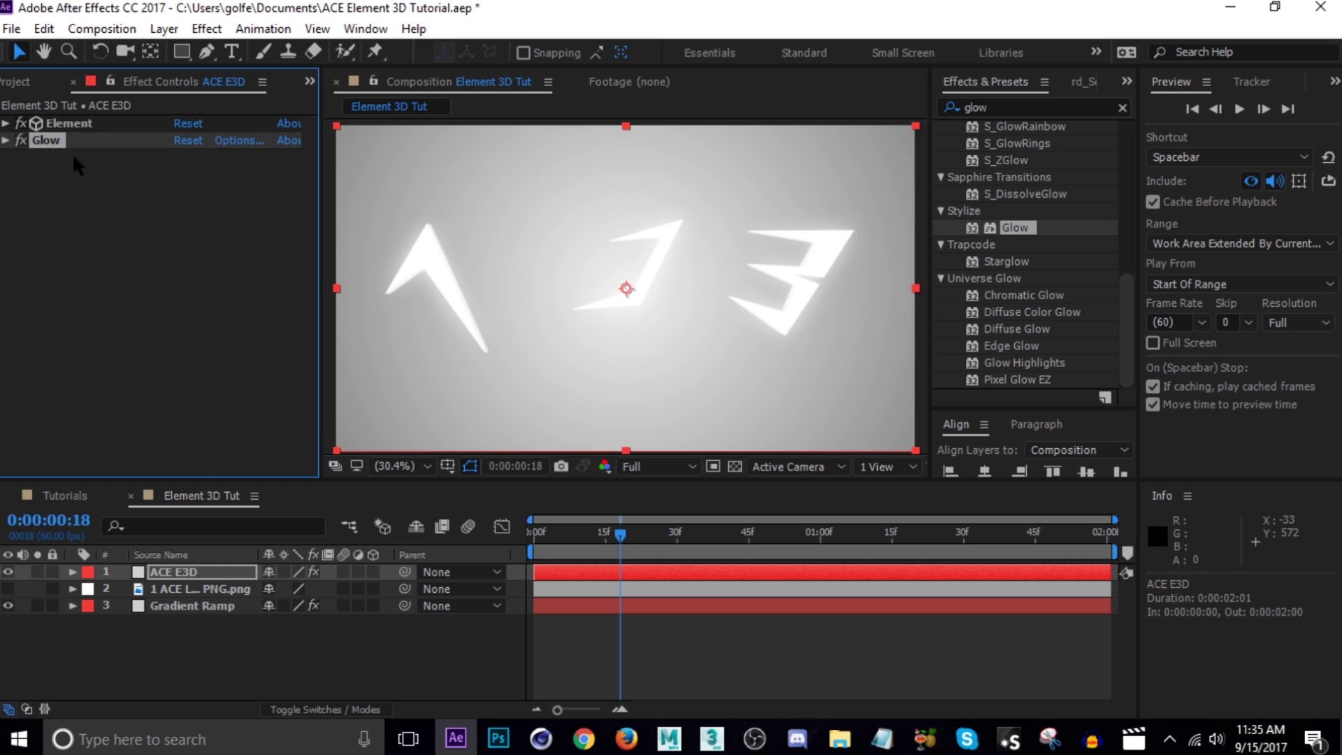
click(6, 124)
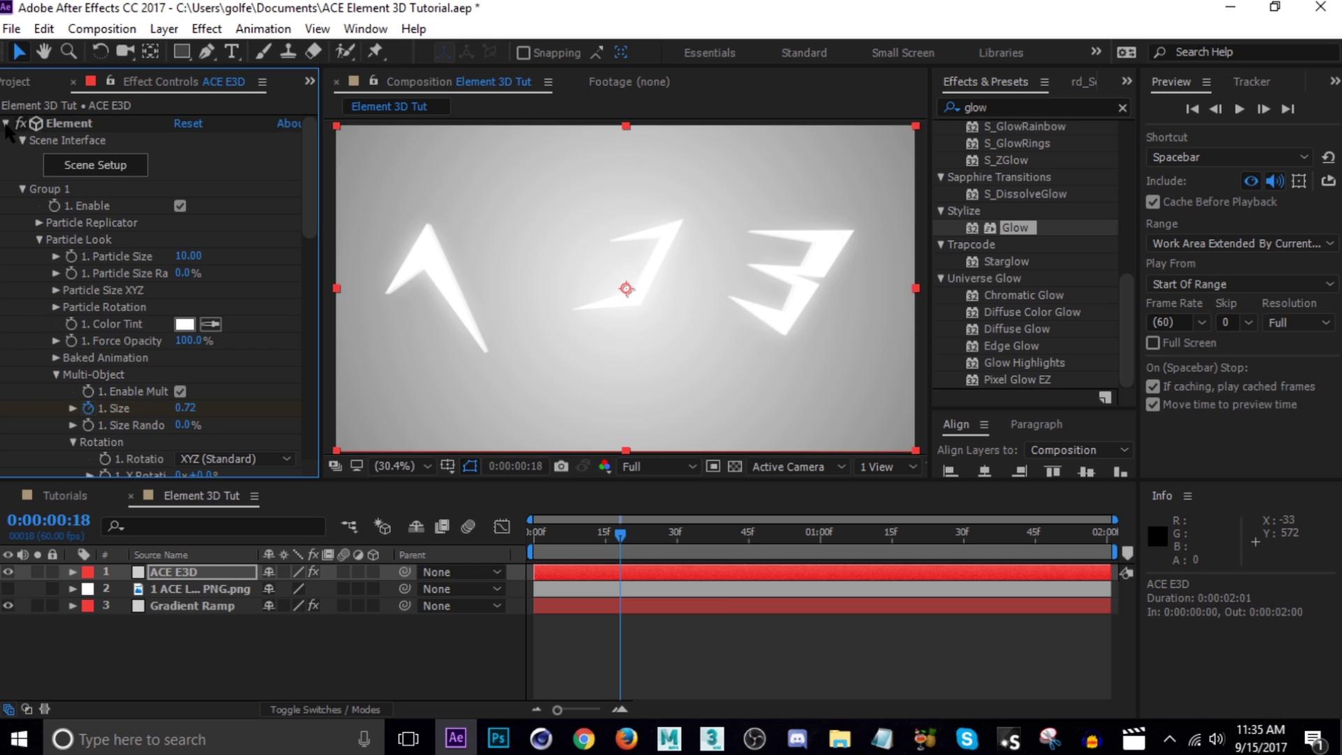
click(22, 188)
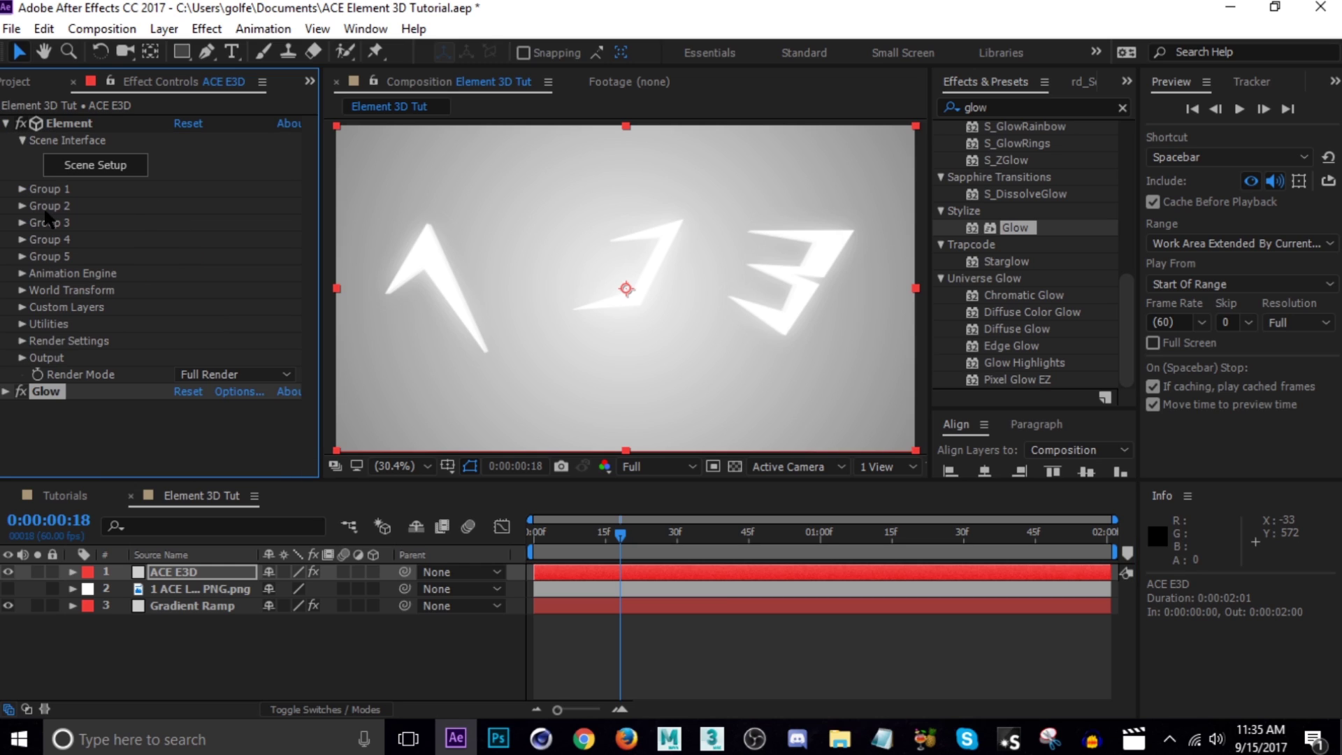
click(23, 341)
drag(305, 245, 304, 297)
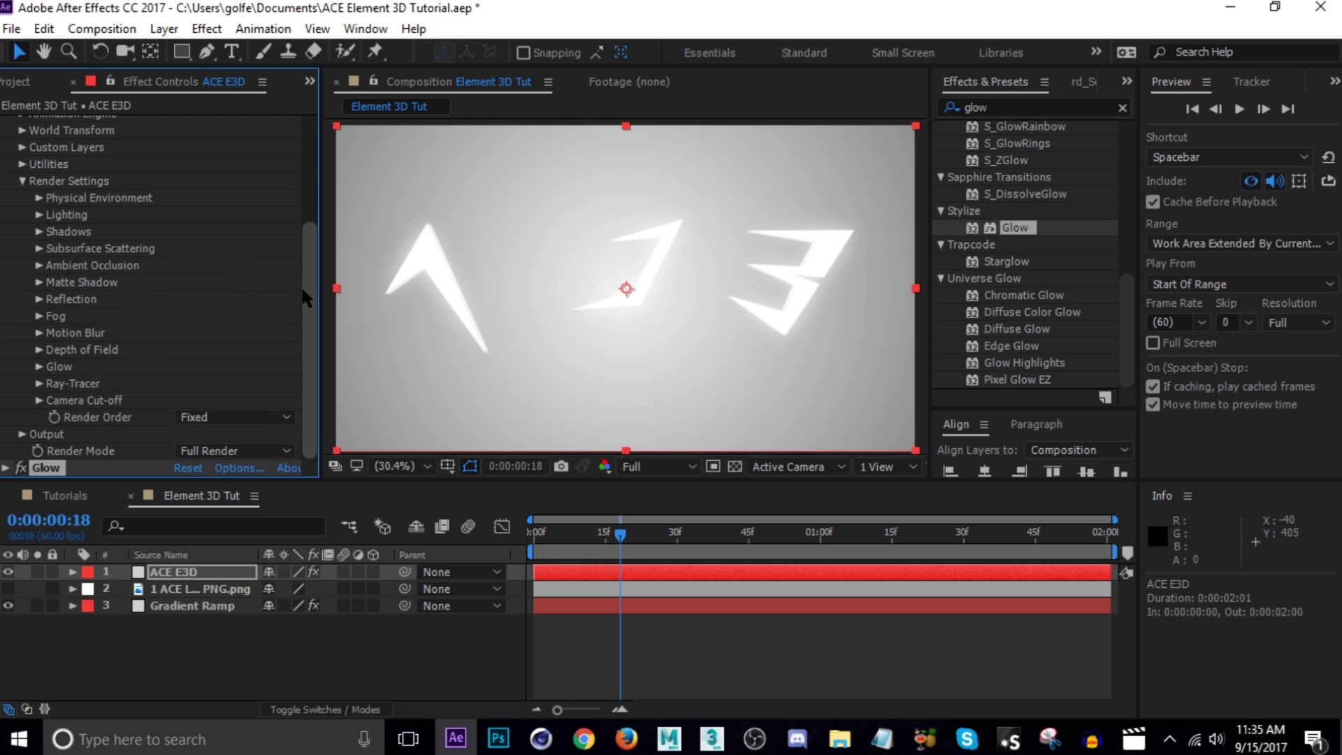
click(38, 266)
click(179, 250)
Set the SSAO Intensity to 15.8 and the SSAO Radius to about 3.3, checking the shading at different frames.
click(655, 550)
drag(654, 552, 802, 559)
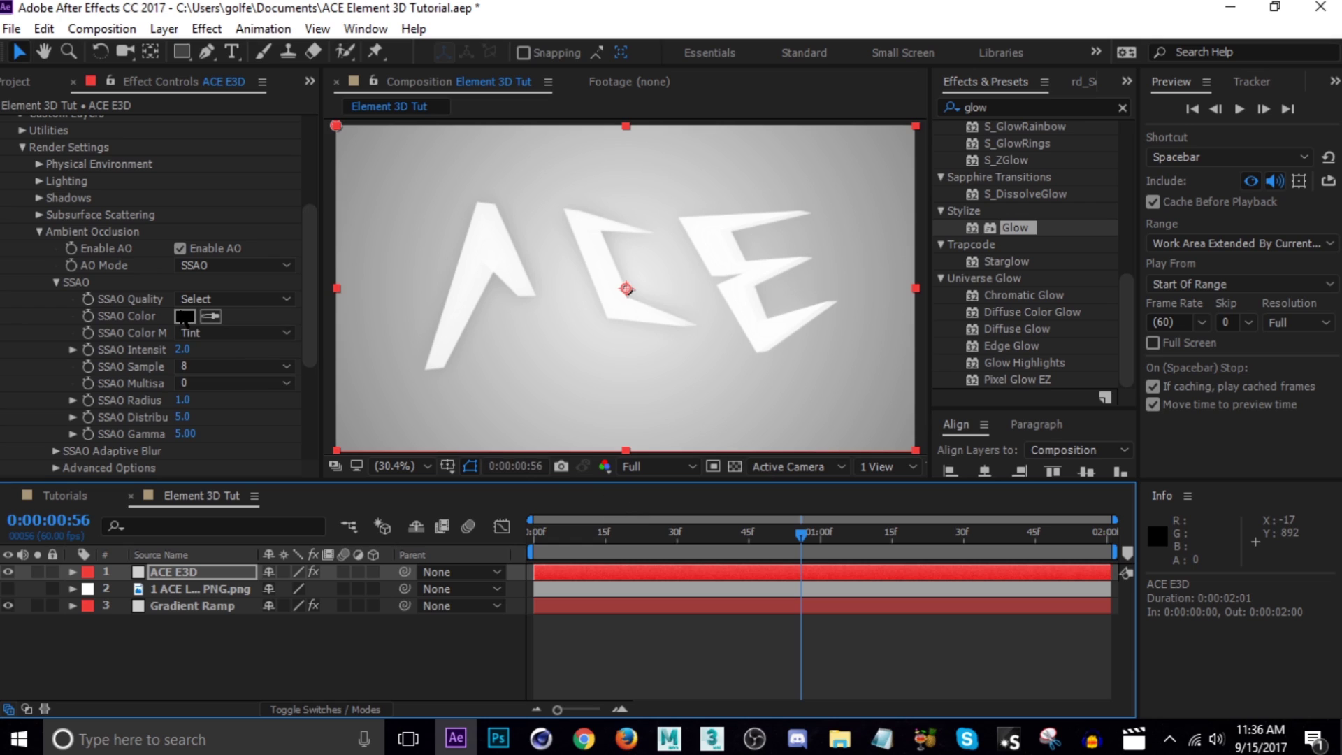
click(813, 538)
drag(811, 536, 781, 535)
drag(184, 357, 330, 362)
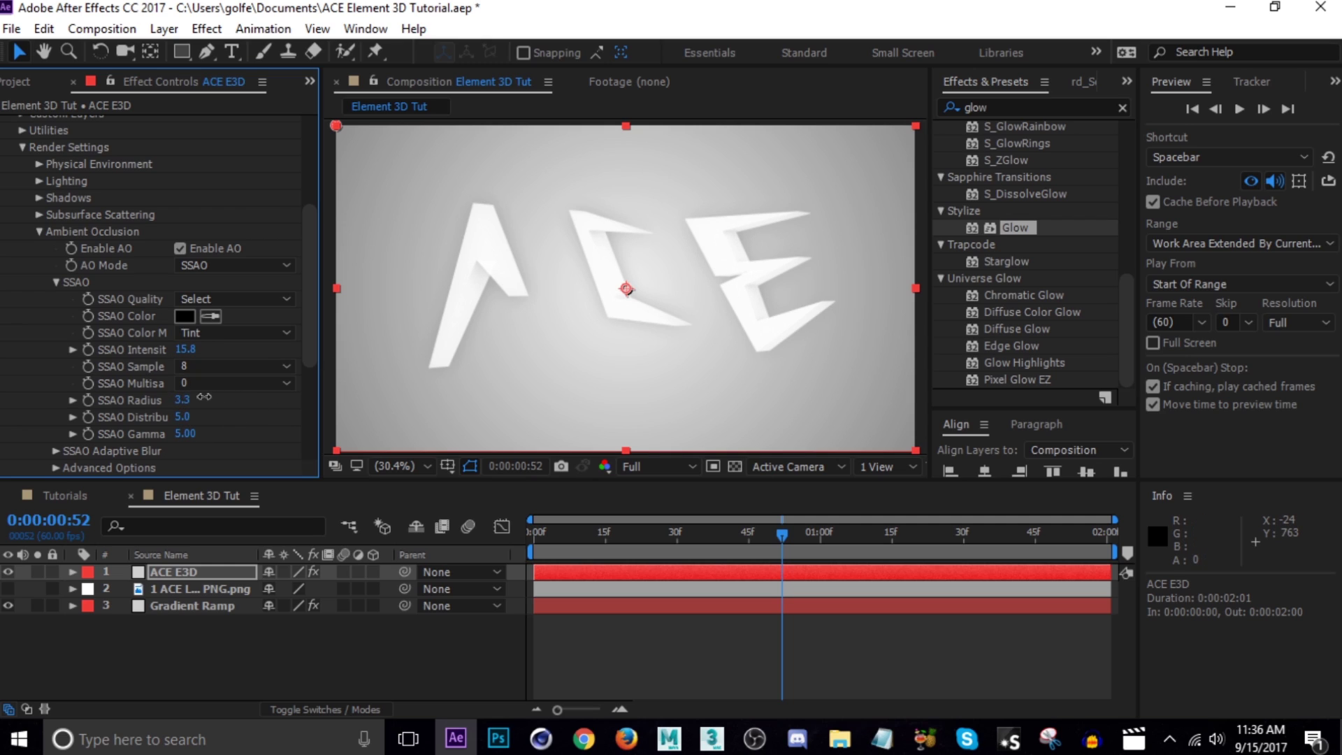
drag(793, 542, 758, 543)
Set the ACE E3D layer's Glow Intensity to 0.9 and check the glow at an early frame of the spin.
scroll(86, 220, up, 5)
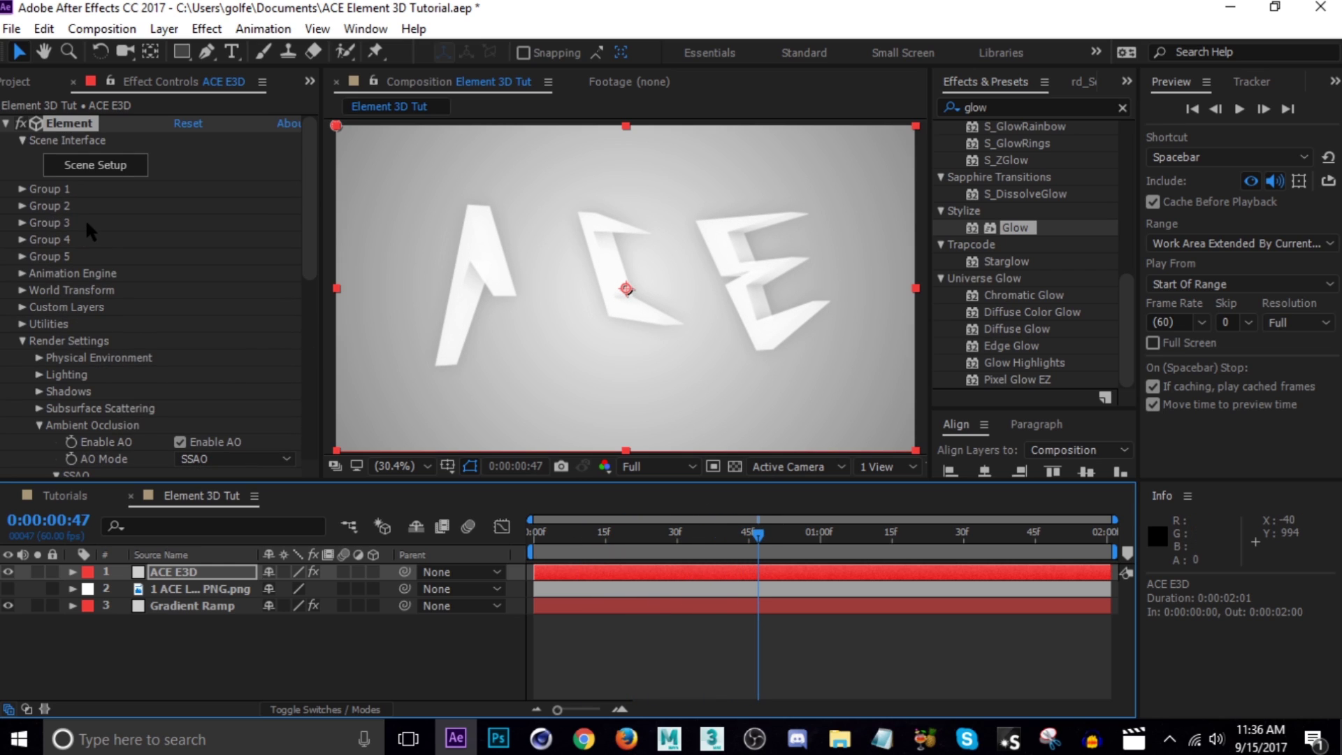
click(7, 124)
click(6, 141)
drag(756, 544, 619, 548)
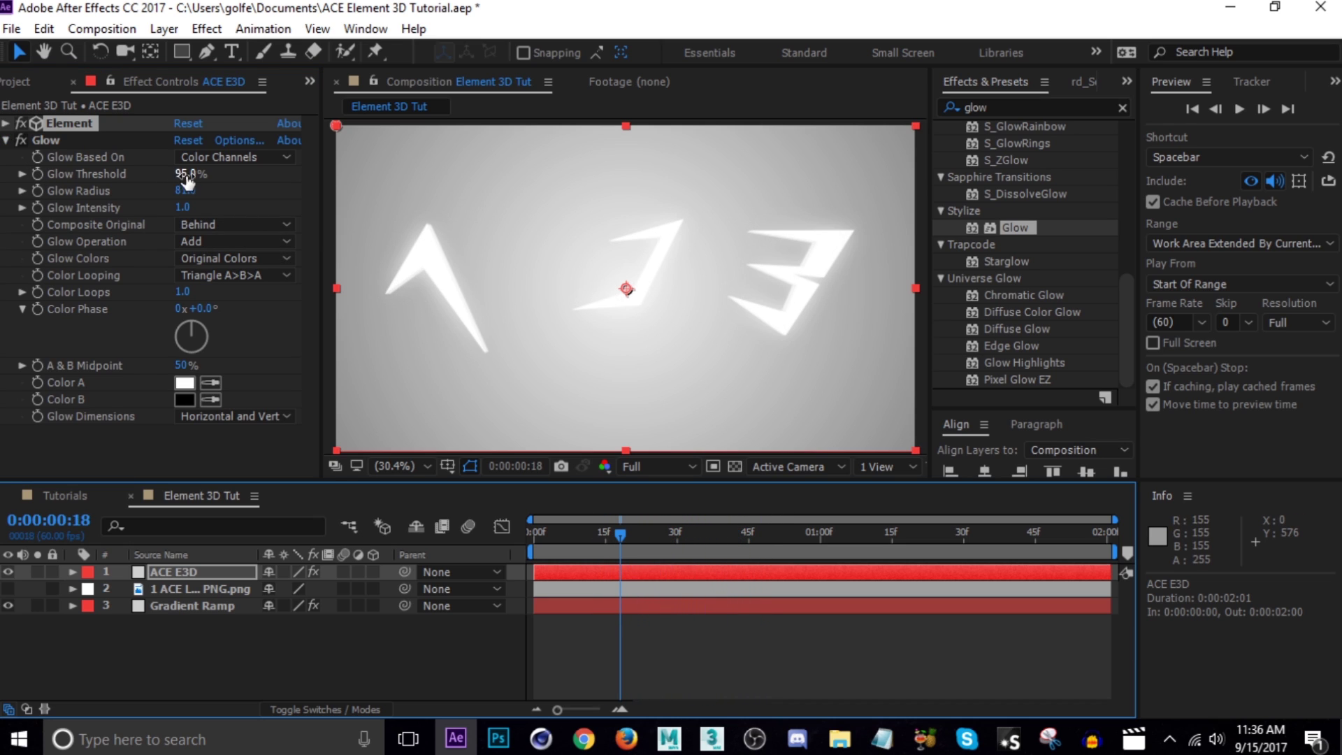
drag(187, 175, 110, 175)
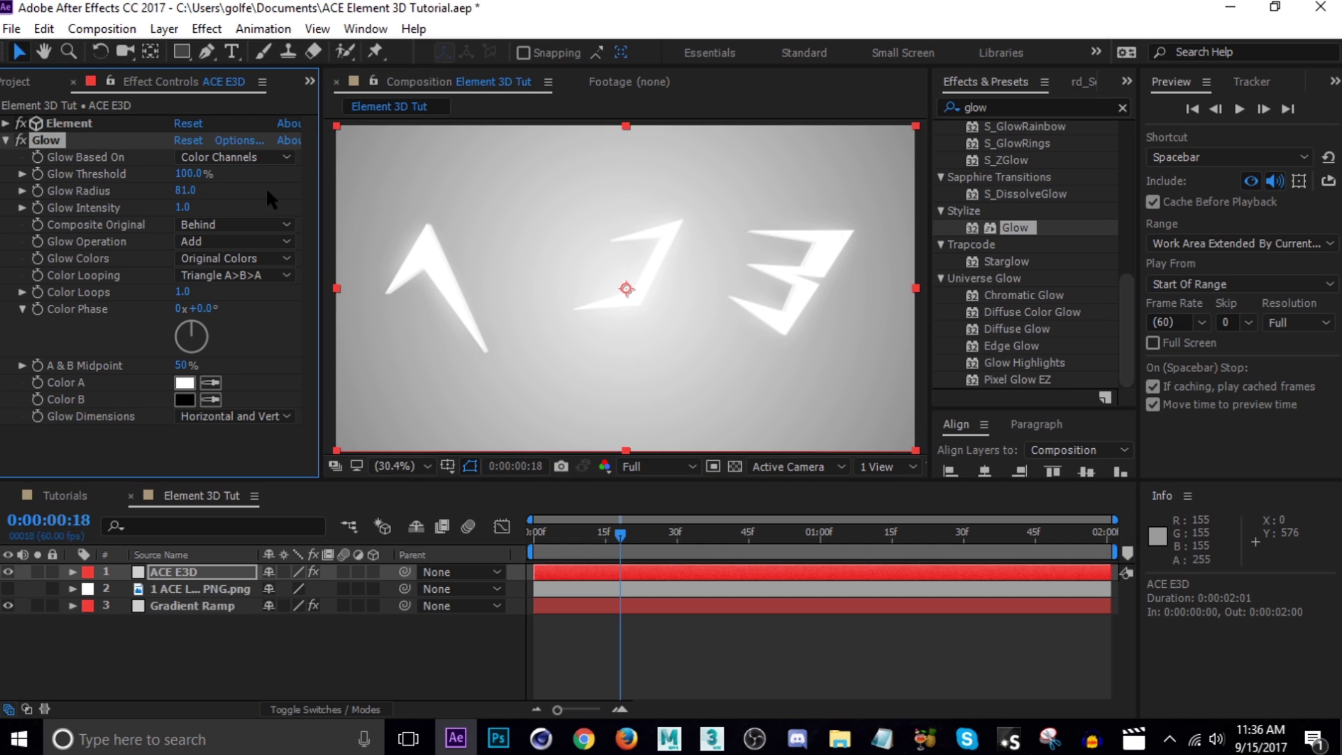
key(ctrl+z)
drag(184, 211, 163, 208)
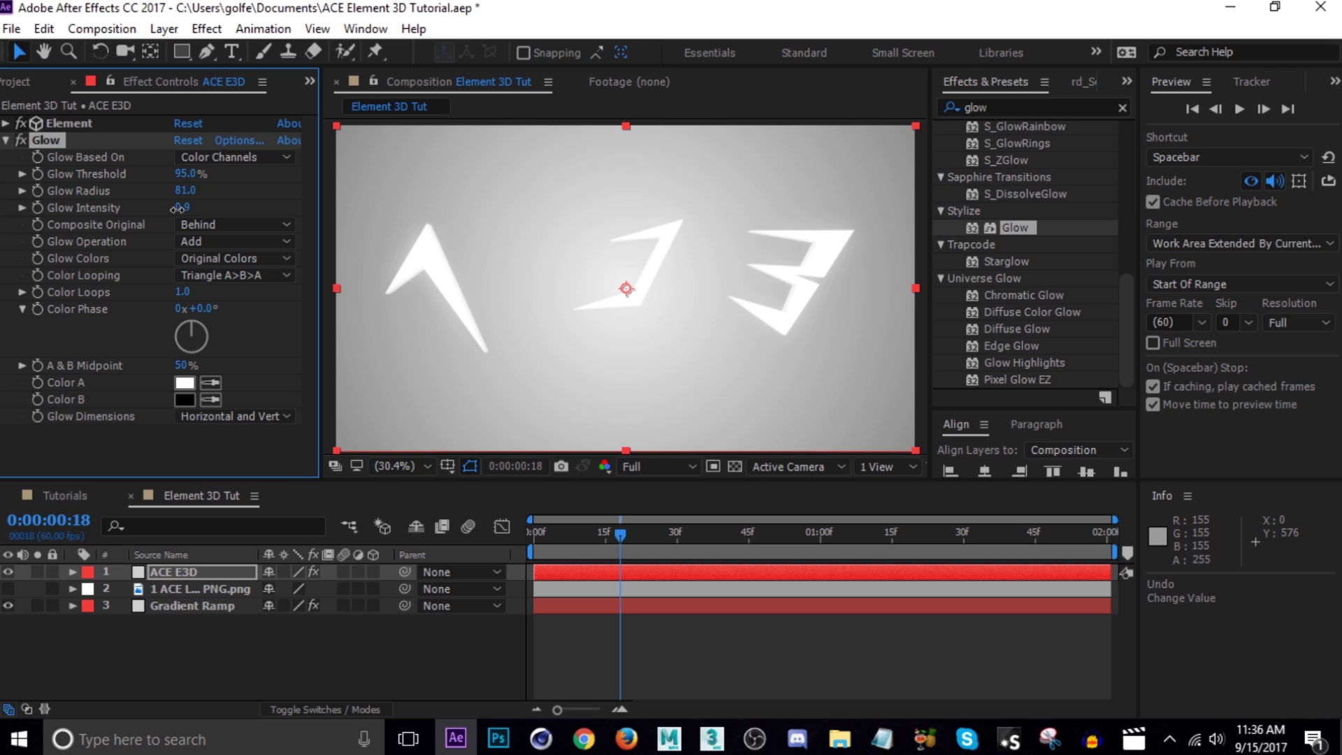
drag(620, 535, 646, 552)
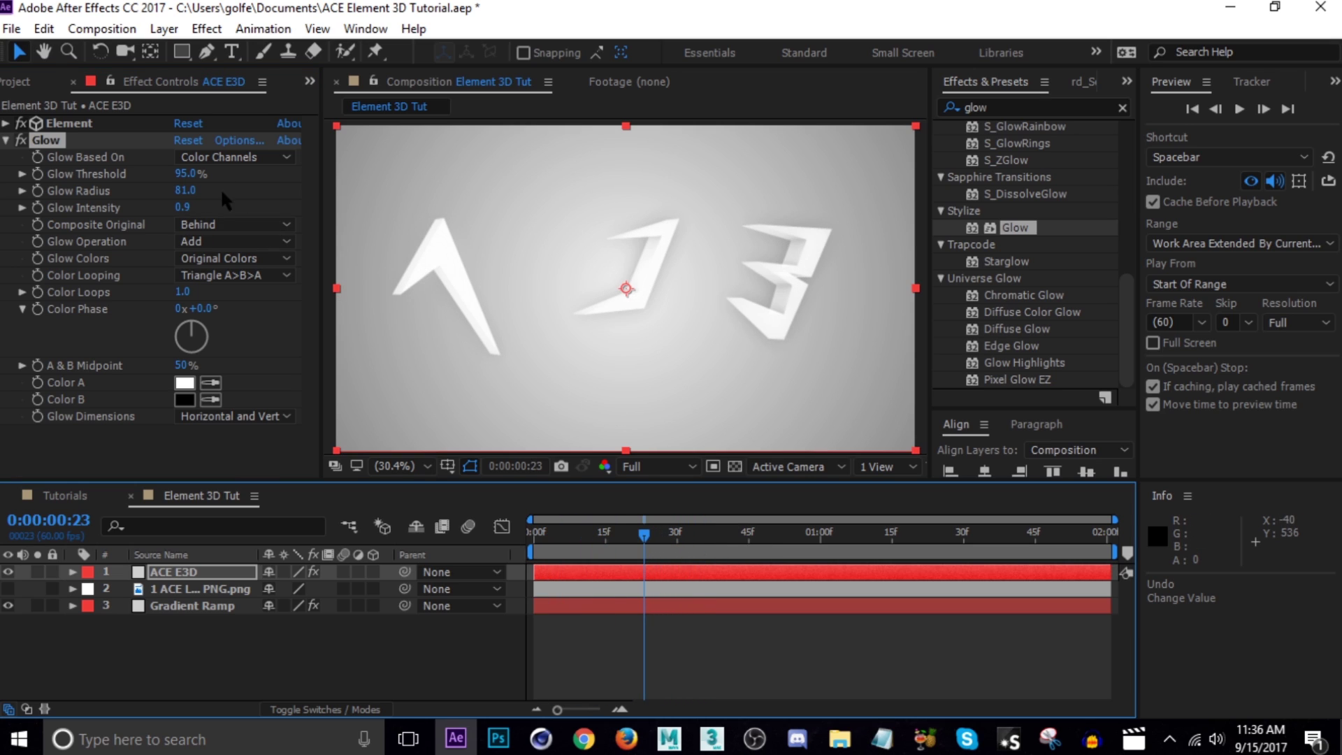
Set the Glow Threshold to 44.8% and check the glow throughout the animation.
drag(181, 173, 89, 175)
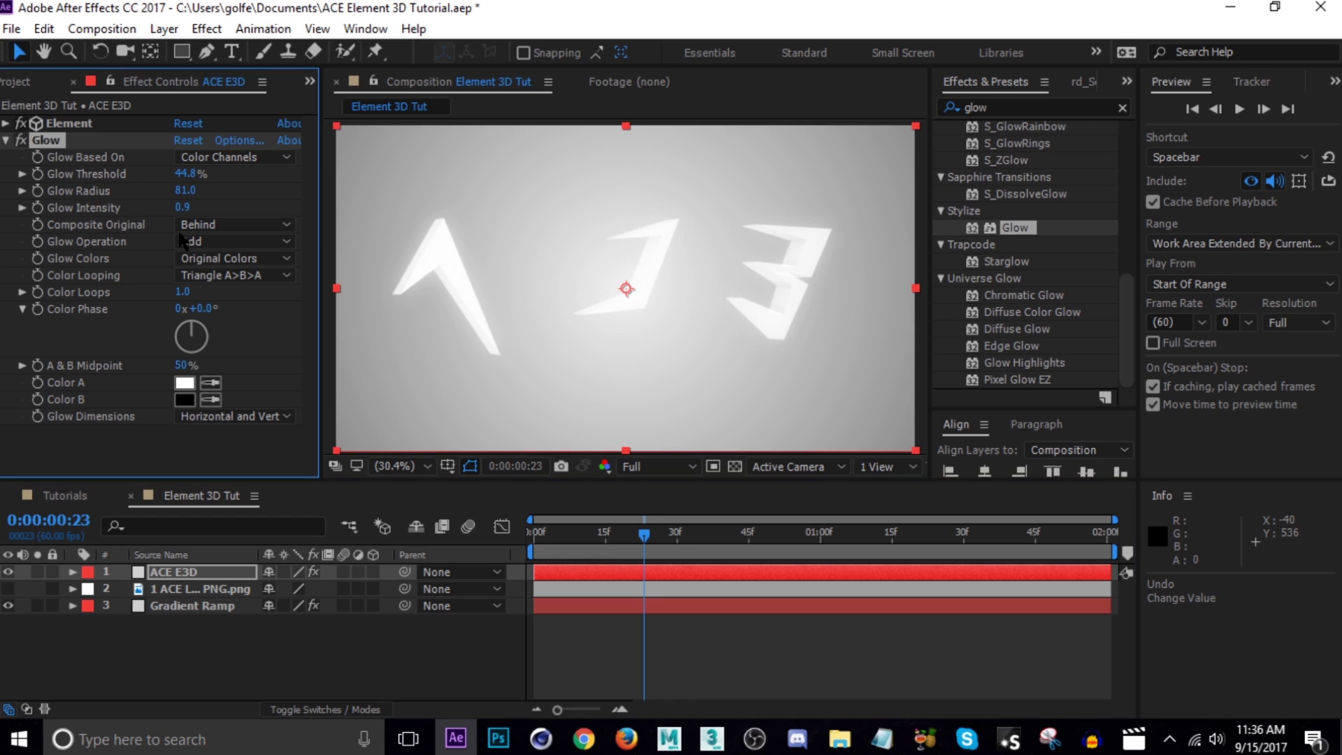
click(662, 547)
key(space)
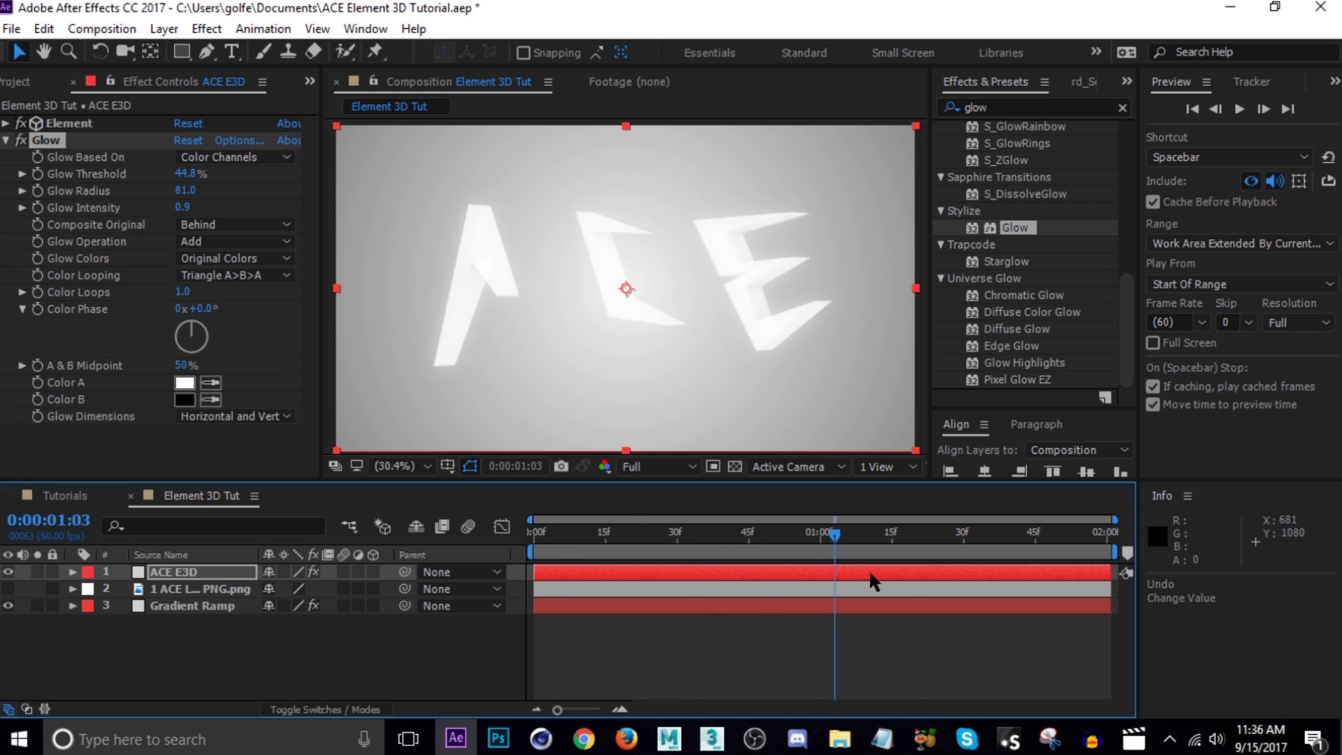
click(811, 651)
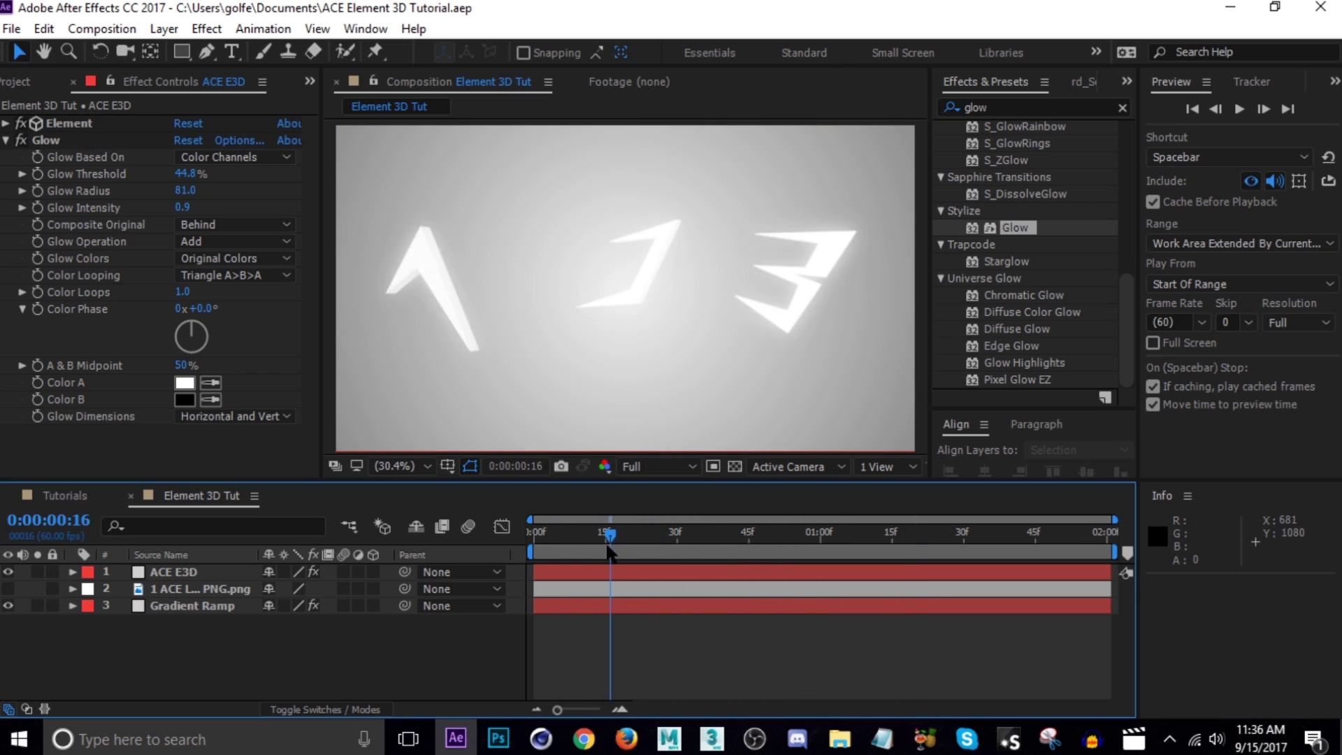
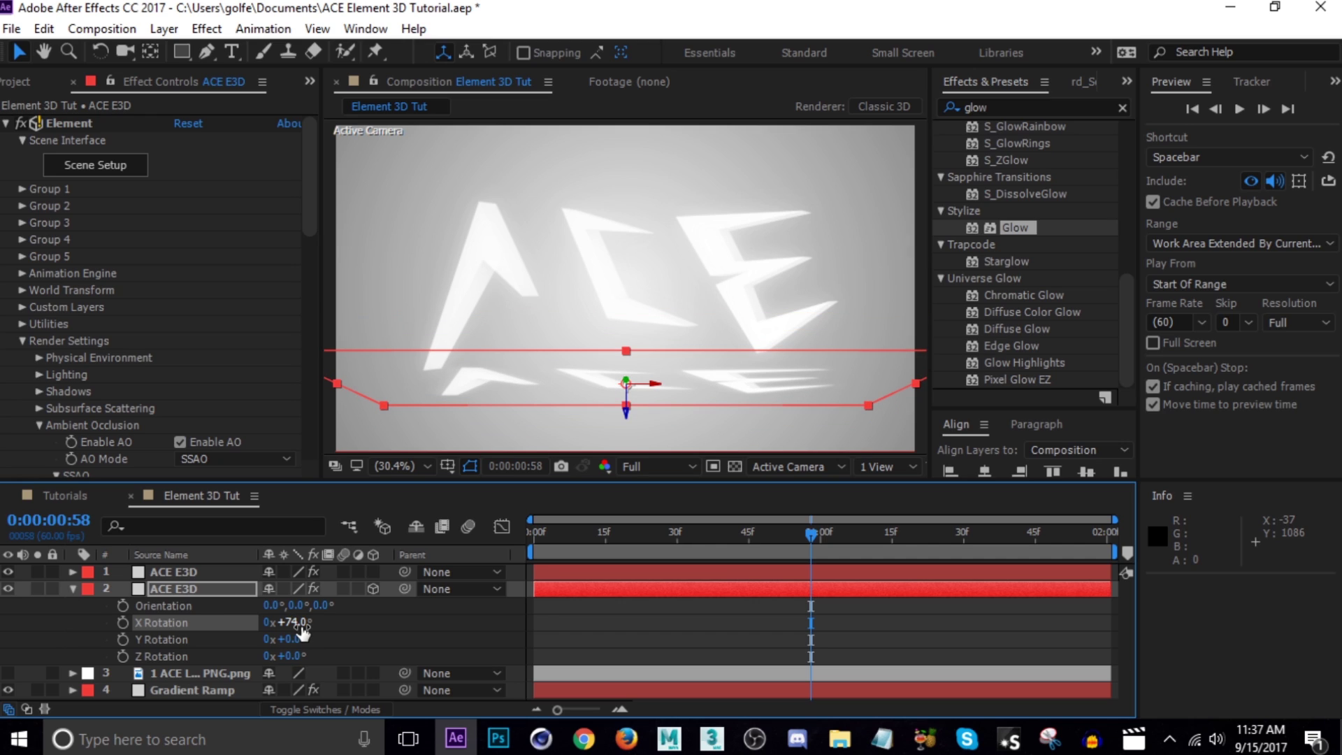
Lower the flattened ACE E3D copy beneath the logo to position 960, 924, 0 and save the project.
key(p)
drag(315, 613, 372, 615)
key(ctrl+s)
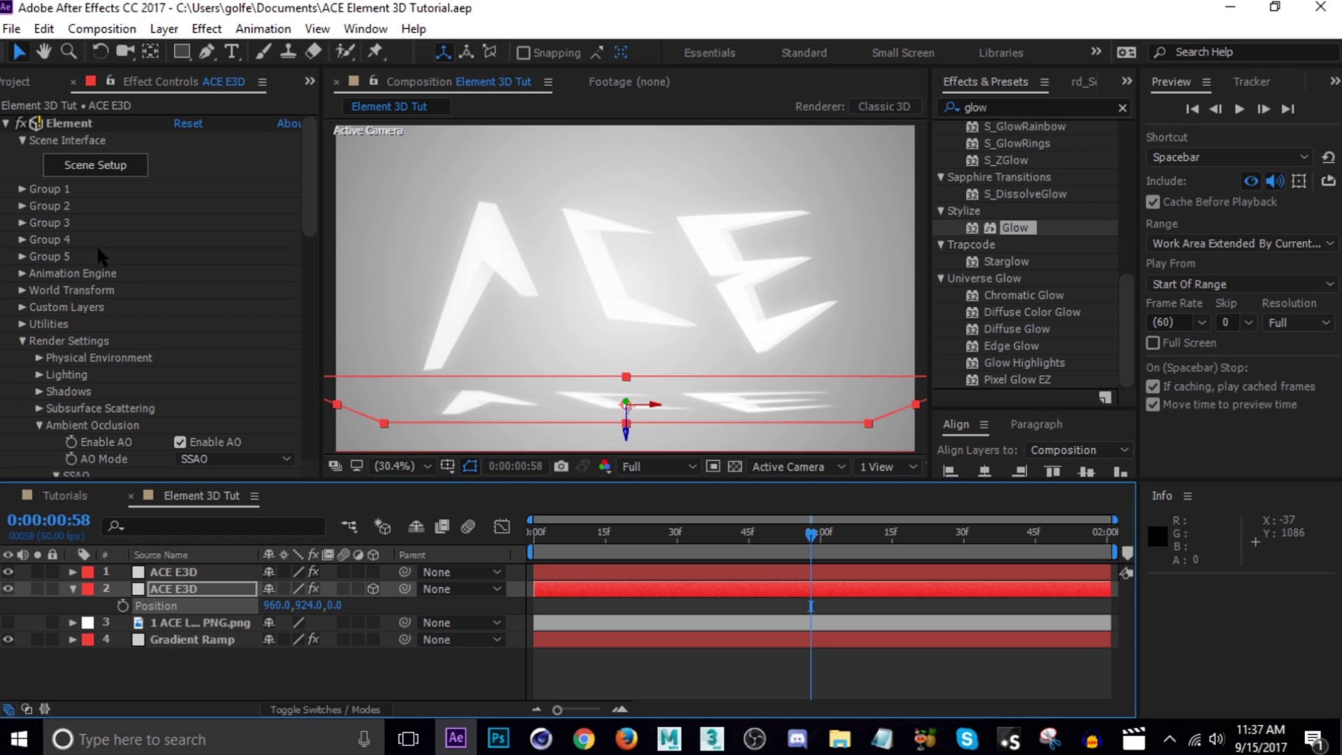
key(ctrl+alt+shift+e)
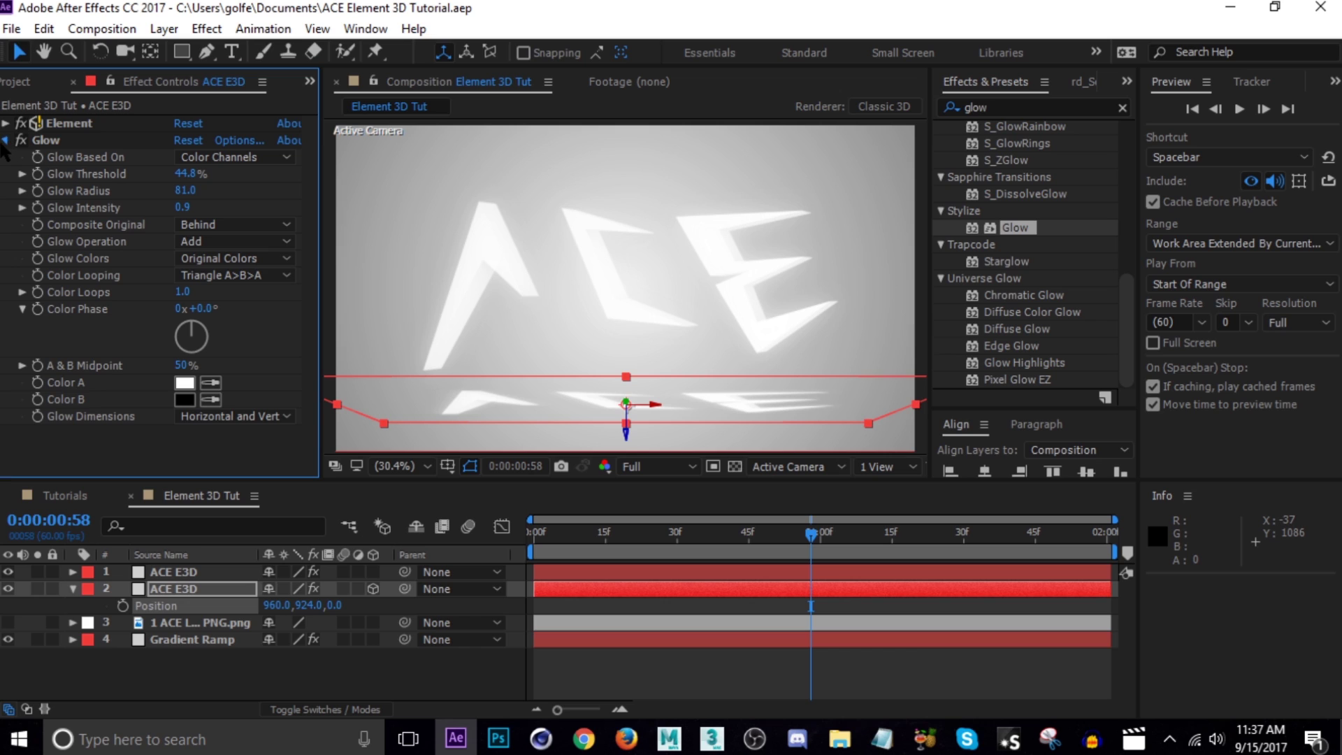
click(6, 141)
click(165, 29)
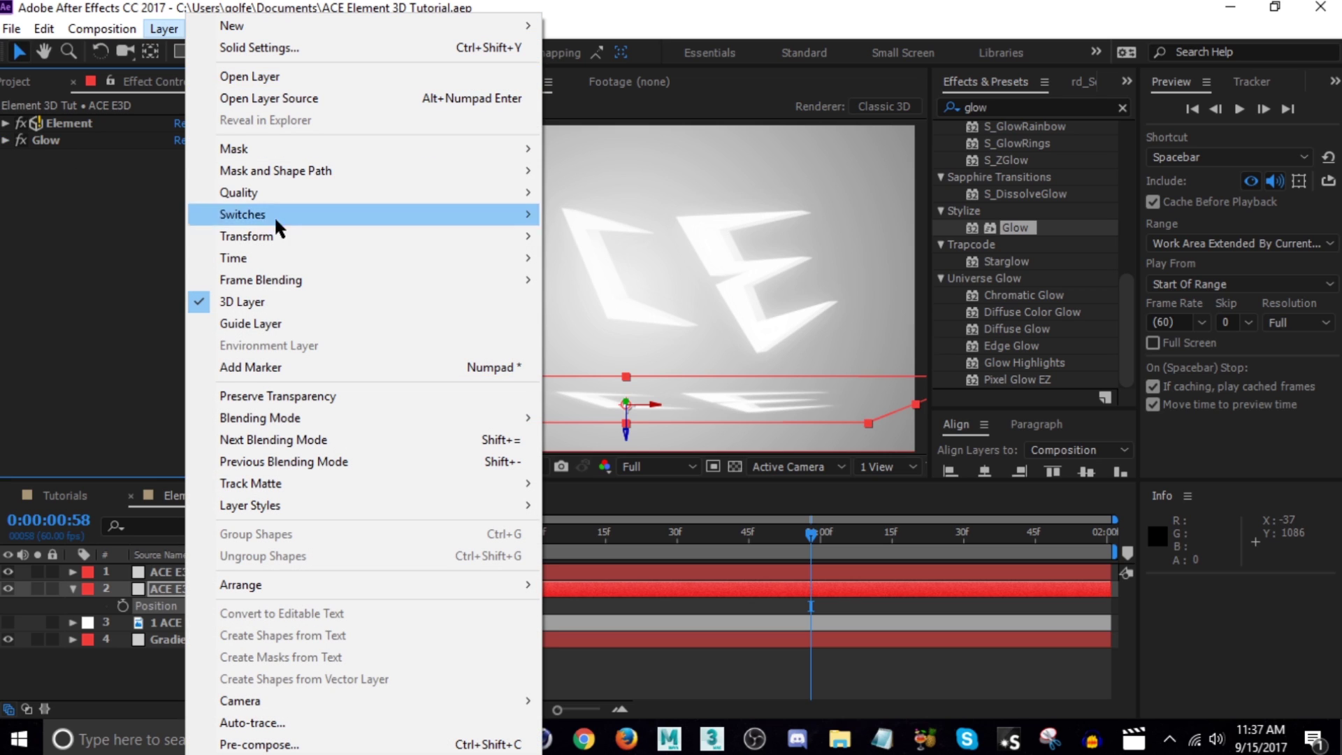
click(165, 28)
click(161, 31)
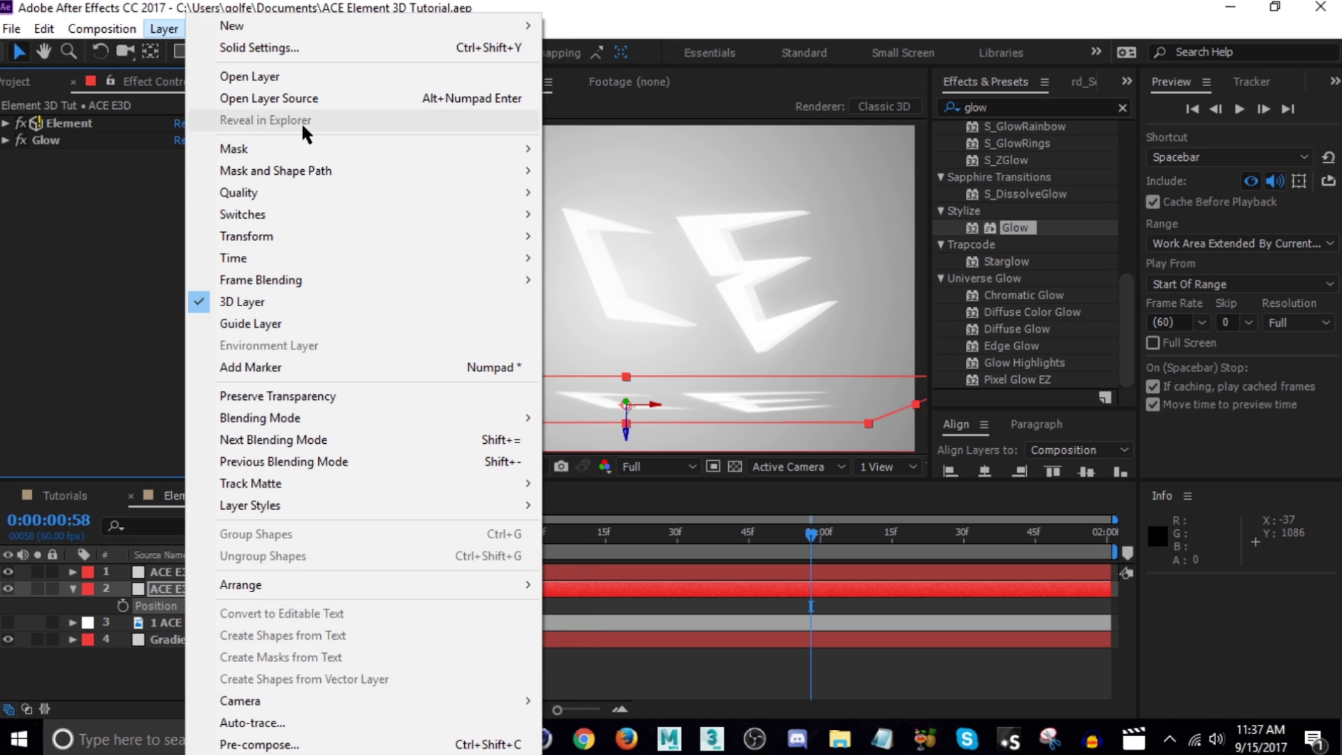
click(114, 194)
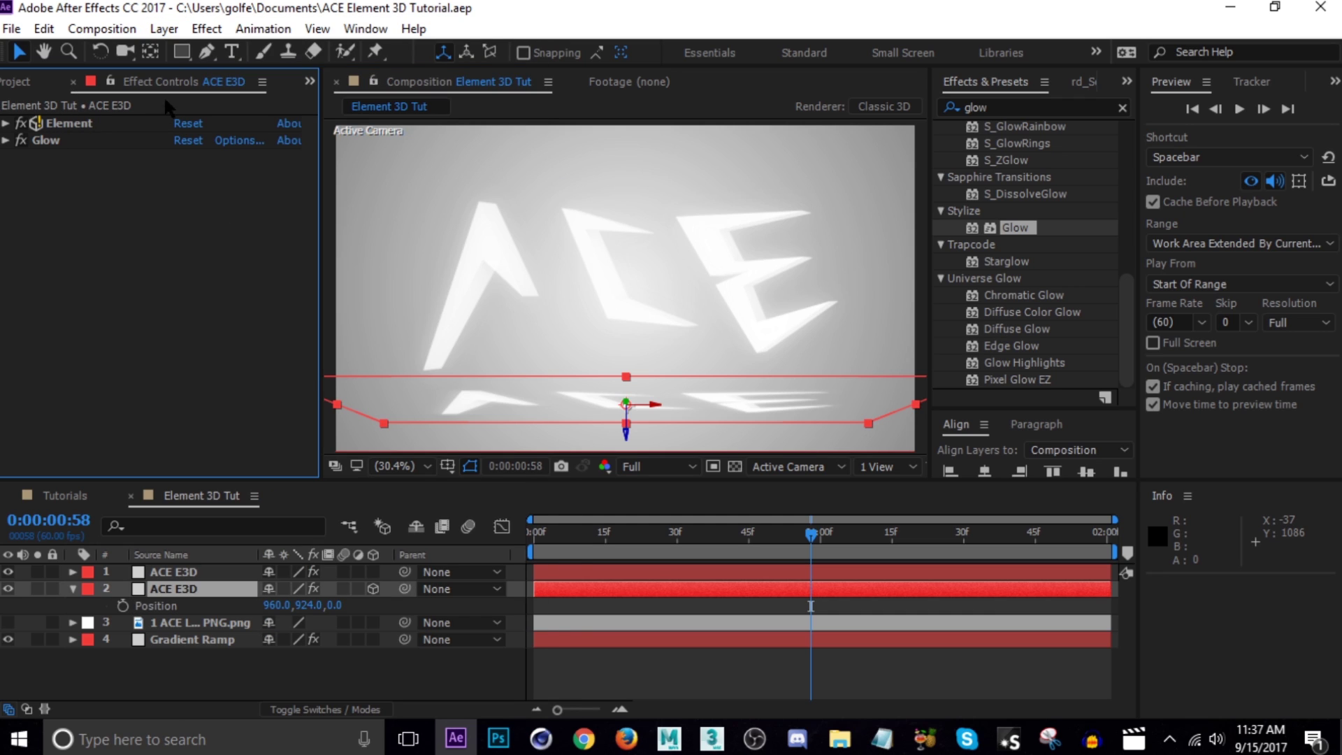
Apply the Tint effect to the flattened ACE E3D copy and map white to black (000000).
click(206, 29)
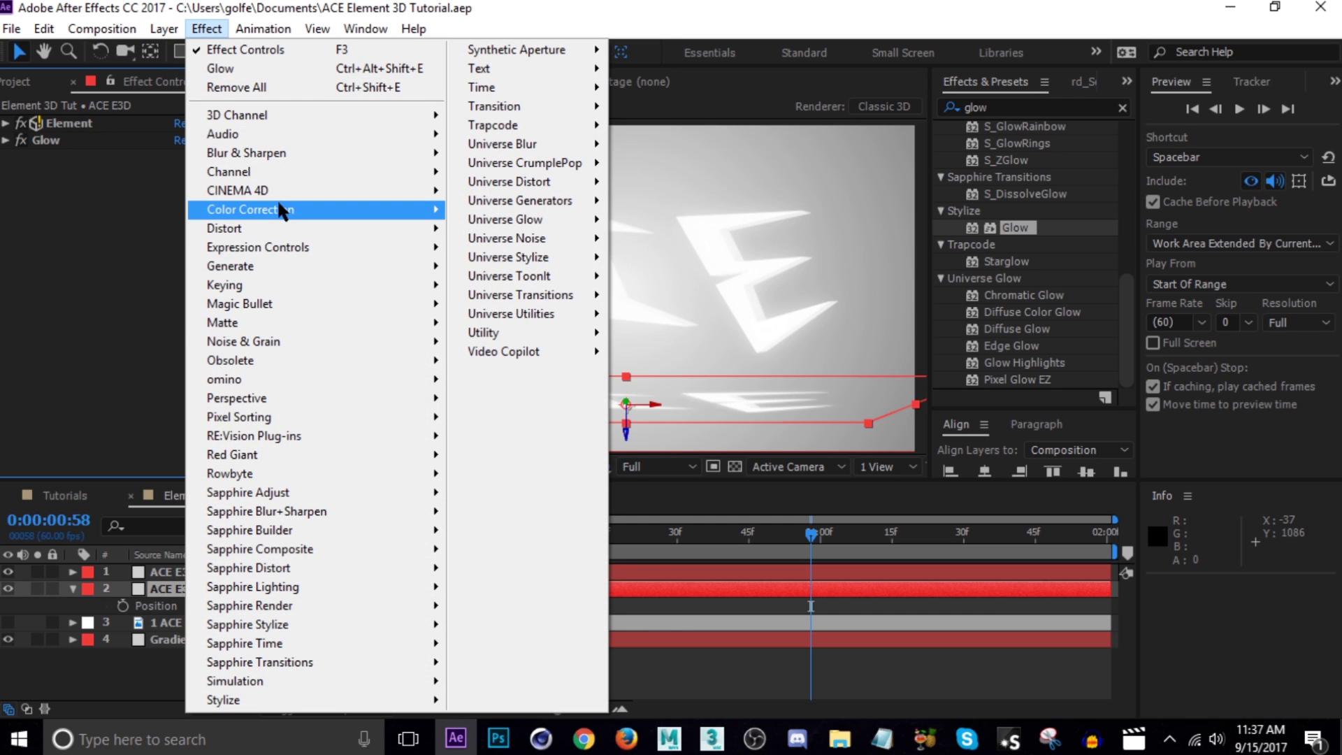
mouse_move(281, 210)
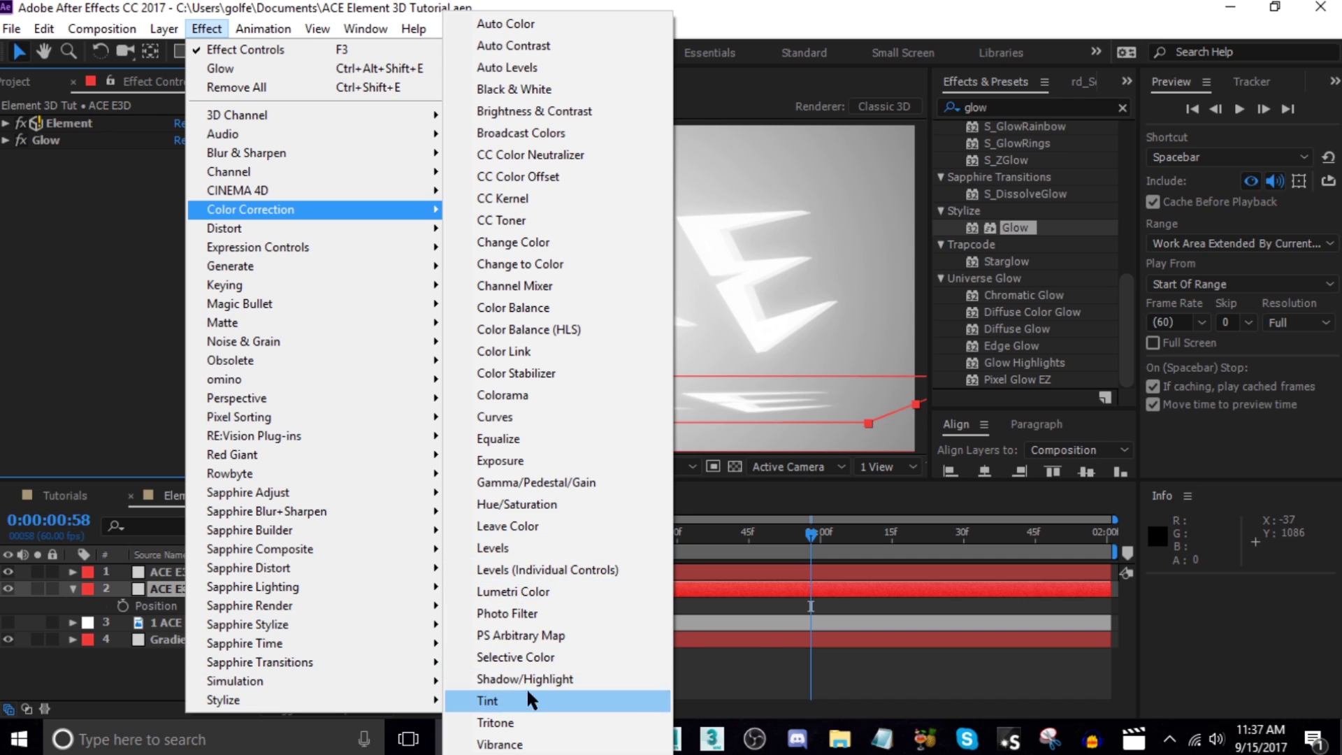
click(503, 700)
click(184, 191)
drag(839, 685, 808, 718)
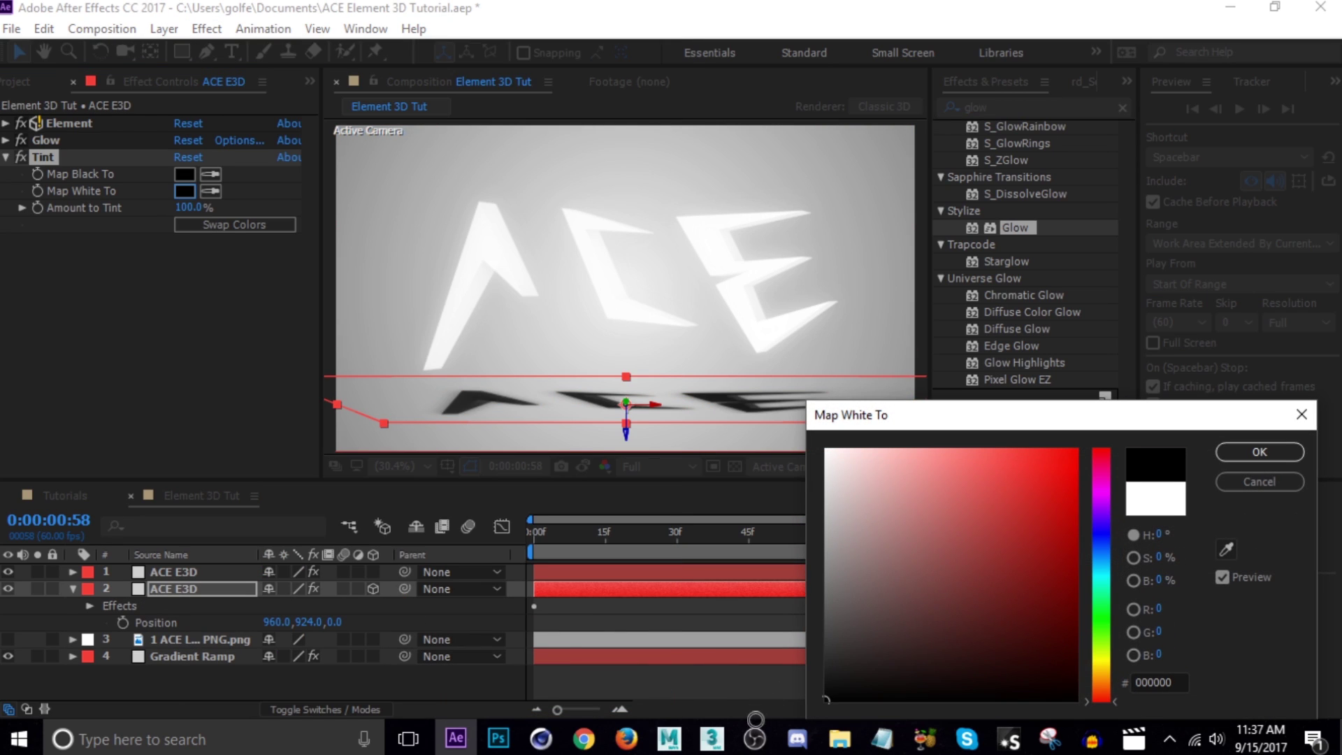
click(1273, 458)
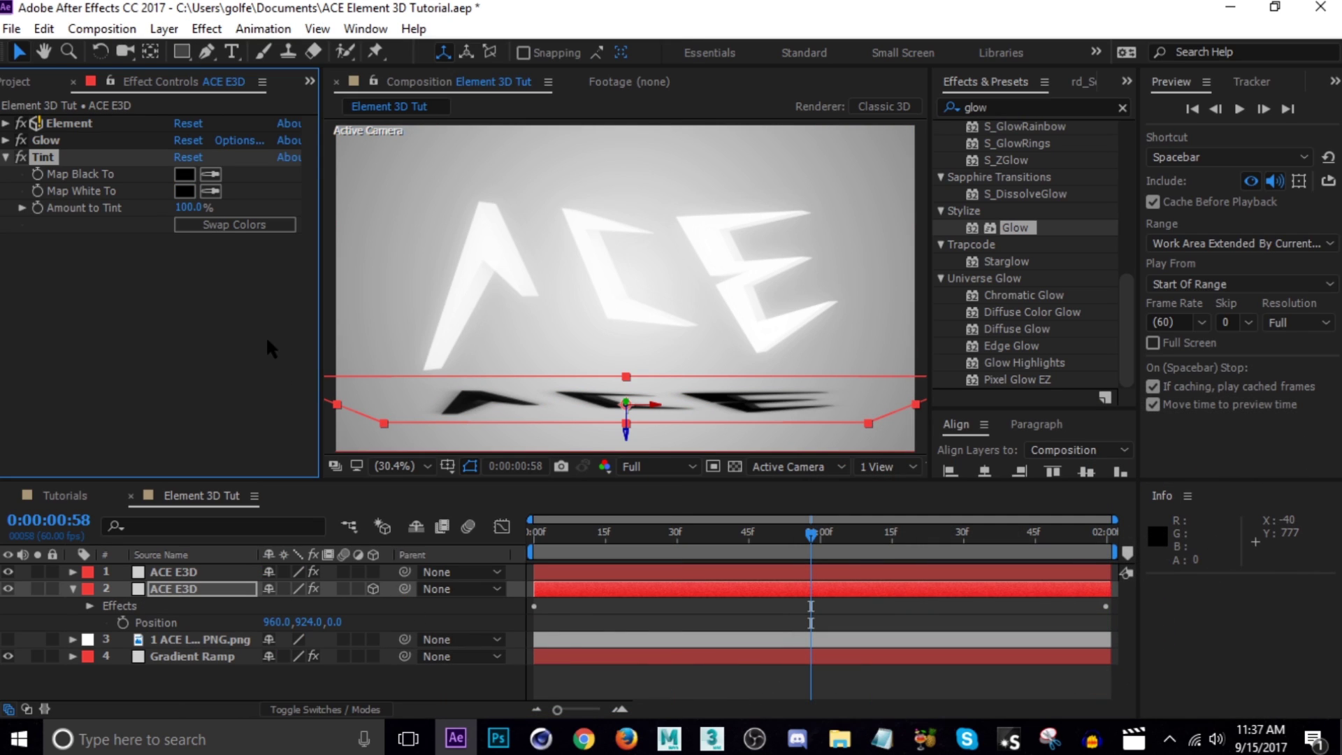
Apply a Gaussian Blur to the flattened black copy and set its Blurriness to 100.
click(4, 157)
click(206, 28)
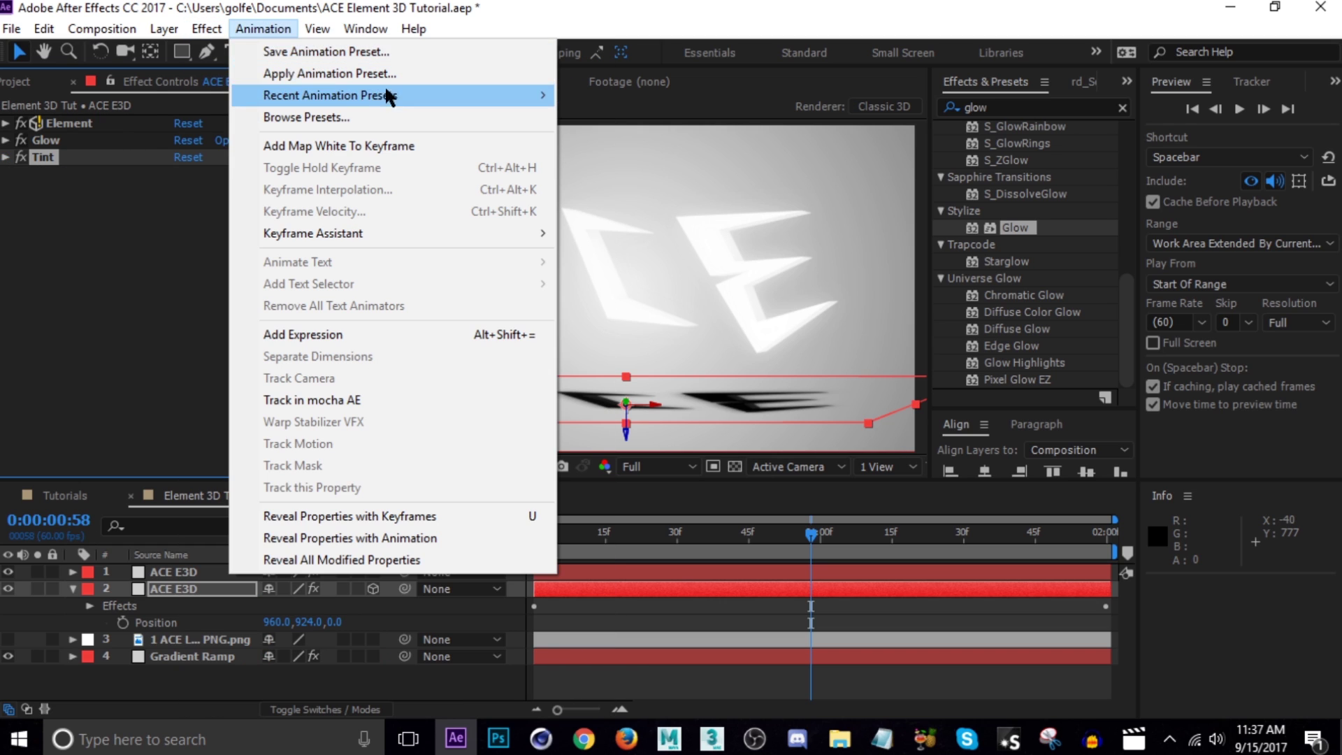
mouse_move(241, 153)
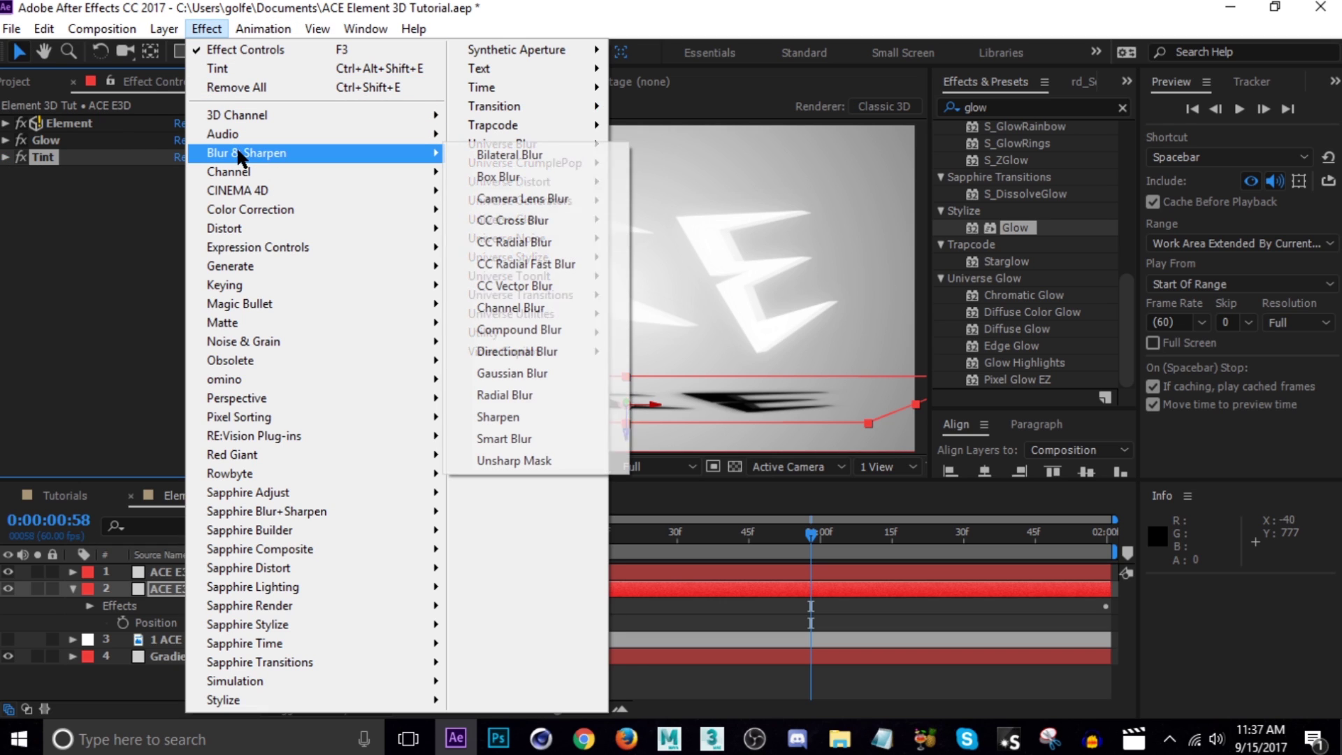
click(539, 378)
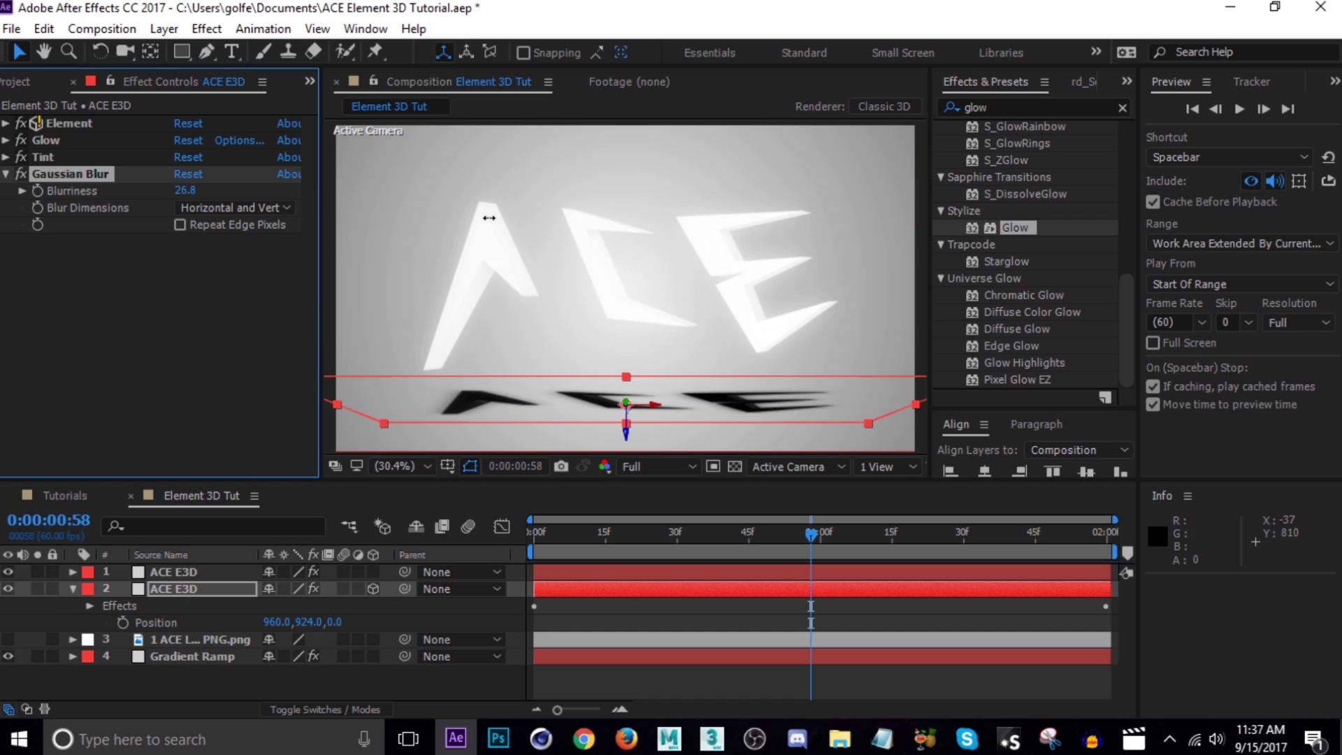
drag(838, 237, 195, 223)
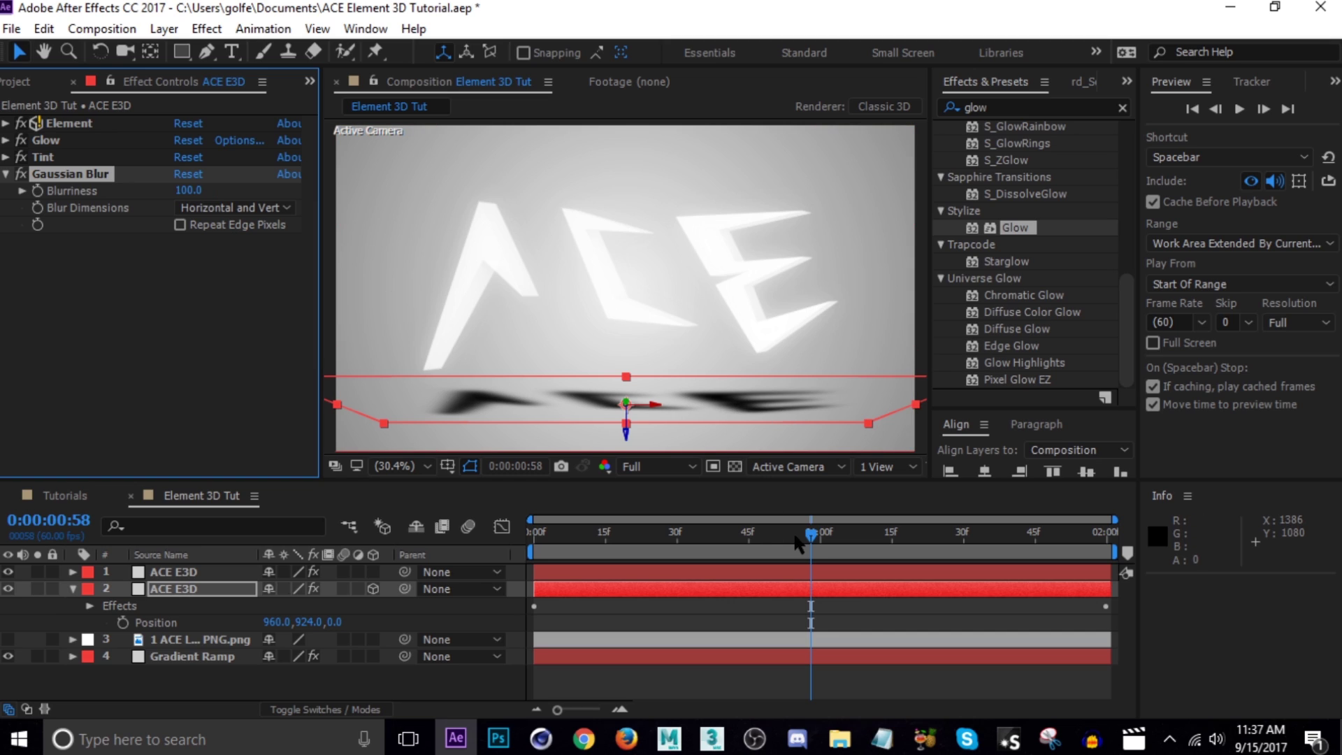
Set the shadow layer's Opacity to 39% and preview the logo animation.
key(t)
drag(269, 613, 214, 609)
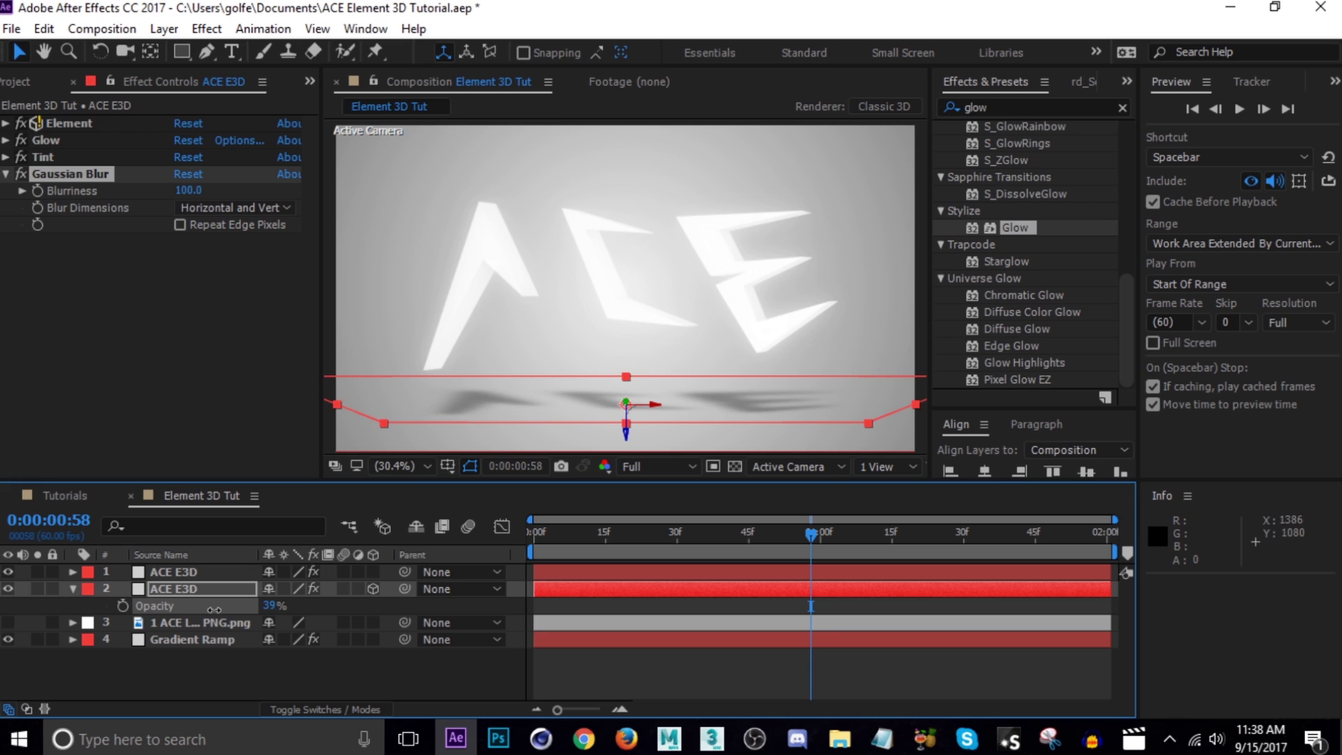
click(807, 560)
click(806, 534)
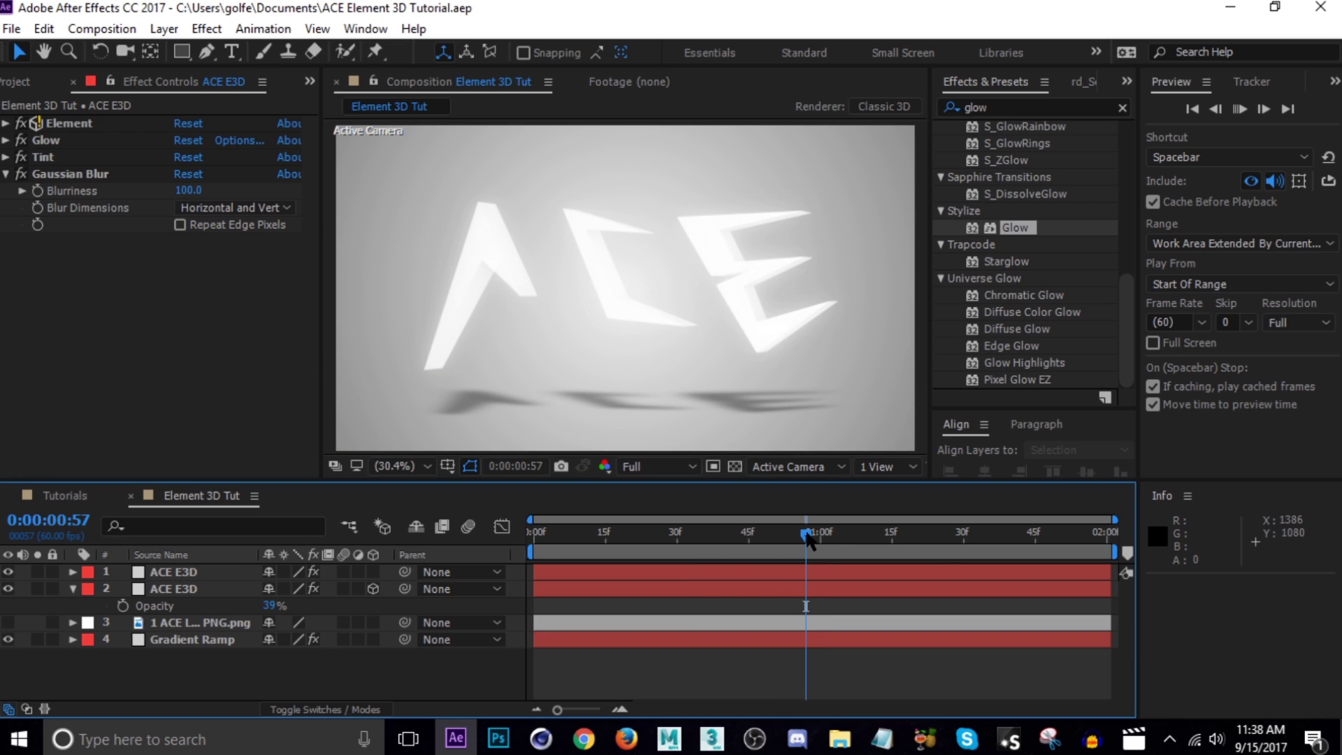
key(space)
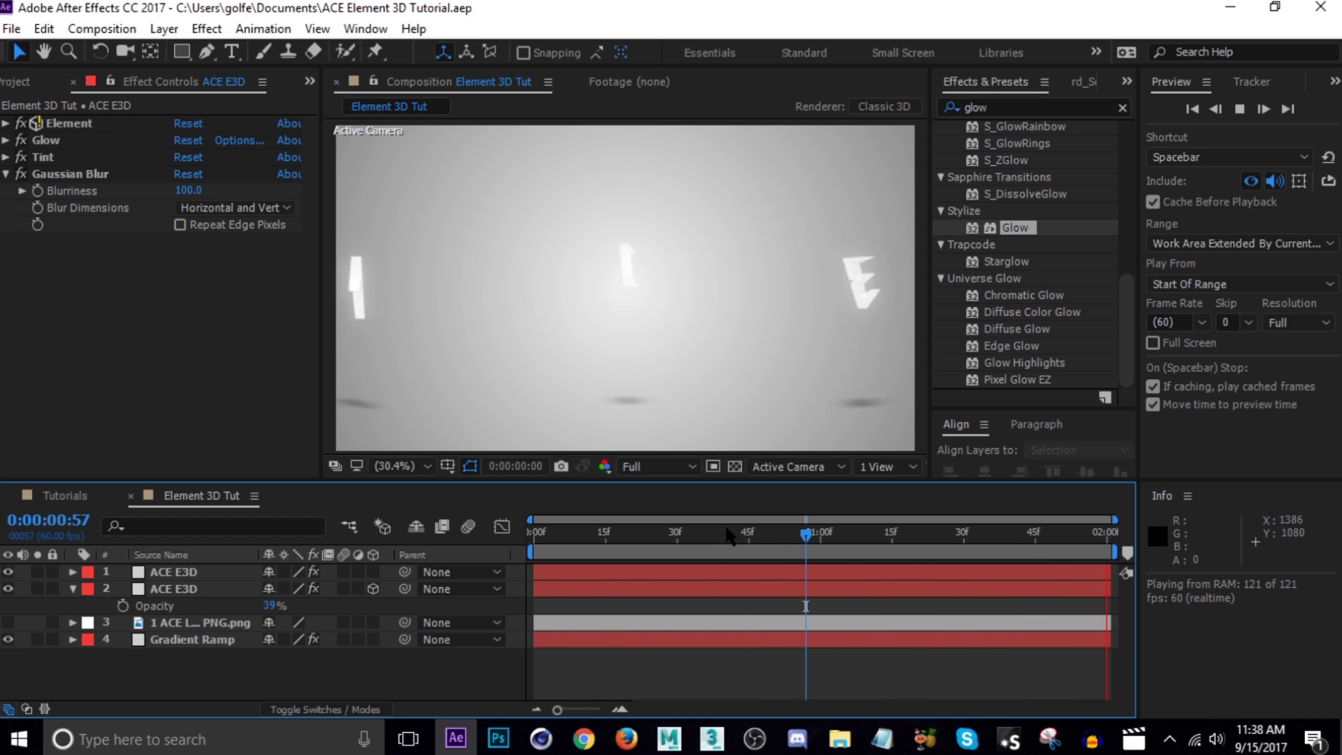
click(780, 538)
key(Page_Down)
key(Page_Down)
key(Page_Down)
key(Page_Down)
key(Page_Down)
key(Page_Down)
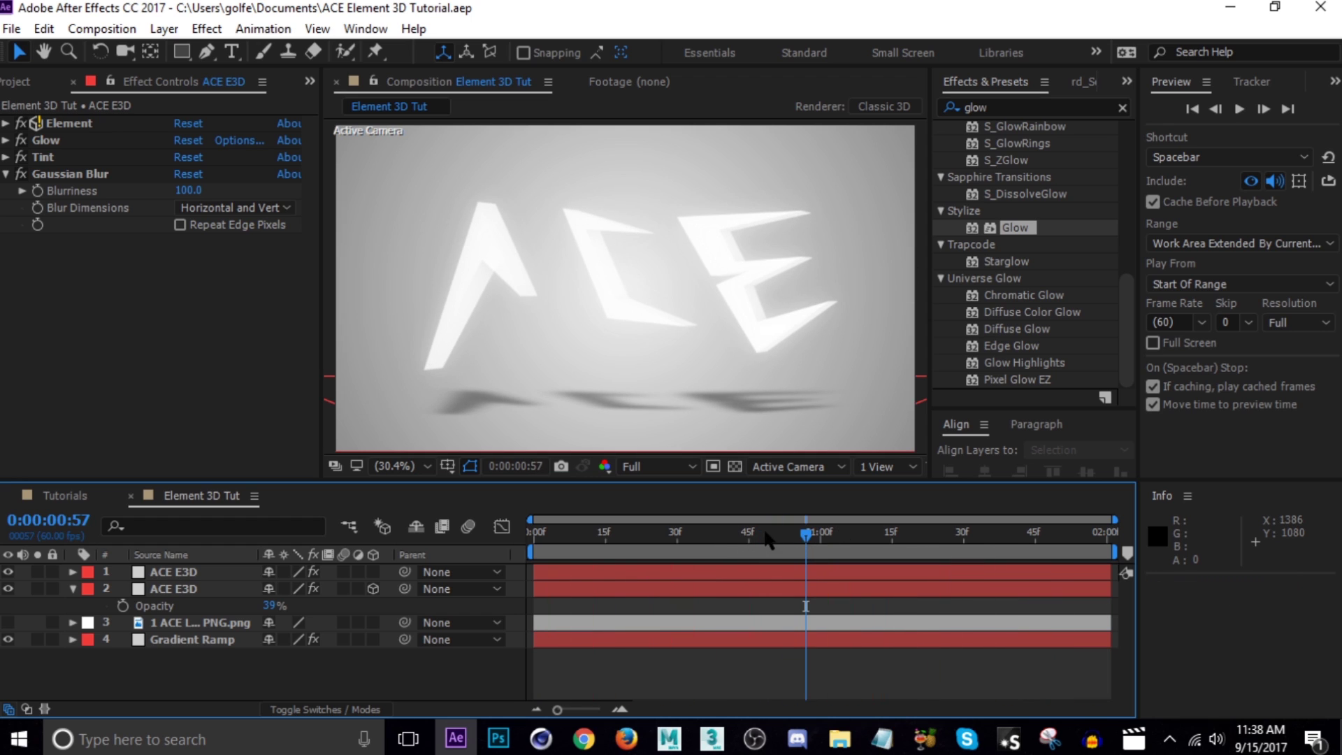
Change the Gradient Ramp background's End Color to red FC2A2A.
click(73, 588)
click(202, 624)
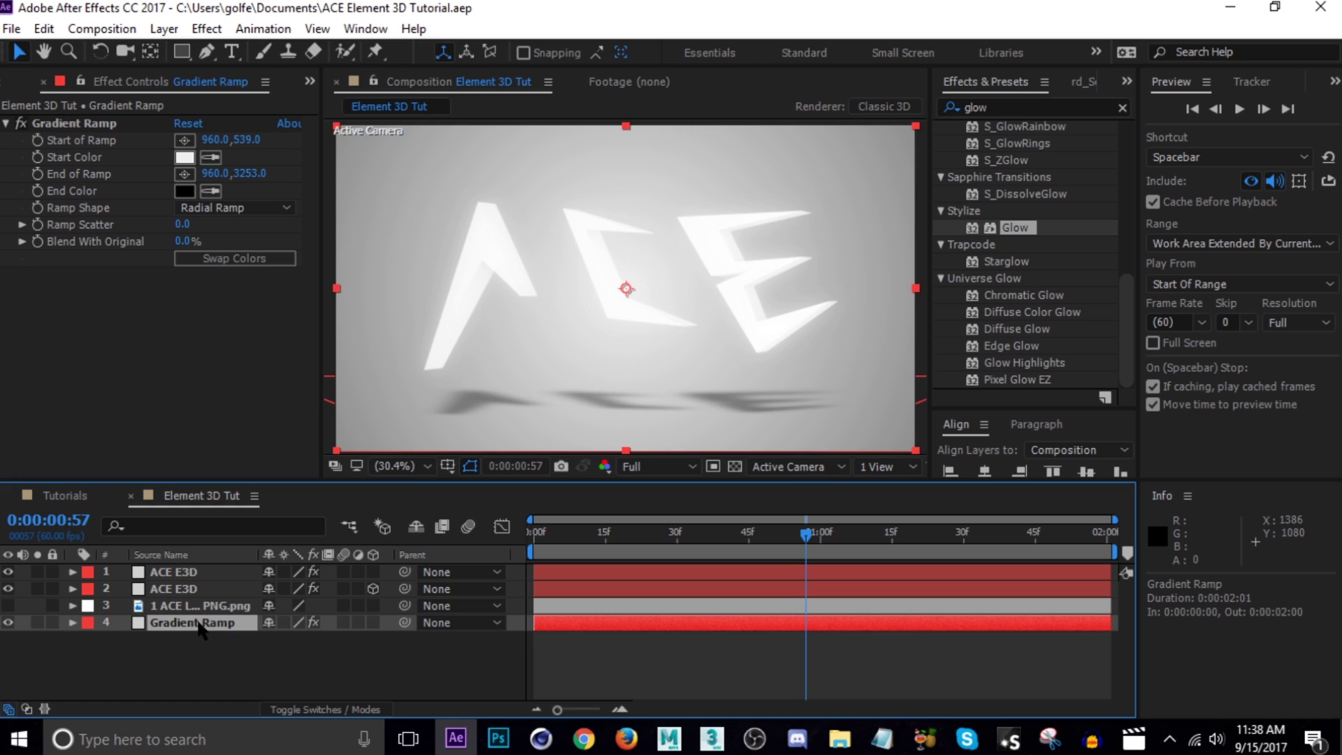
click(185, 191)
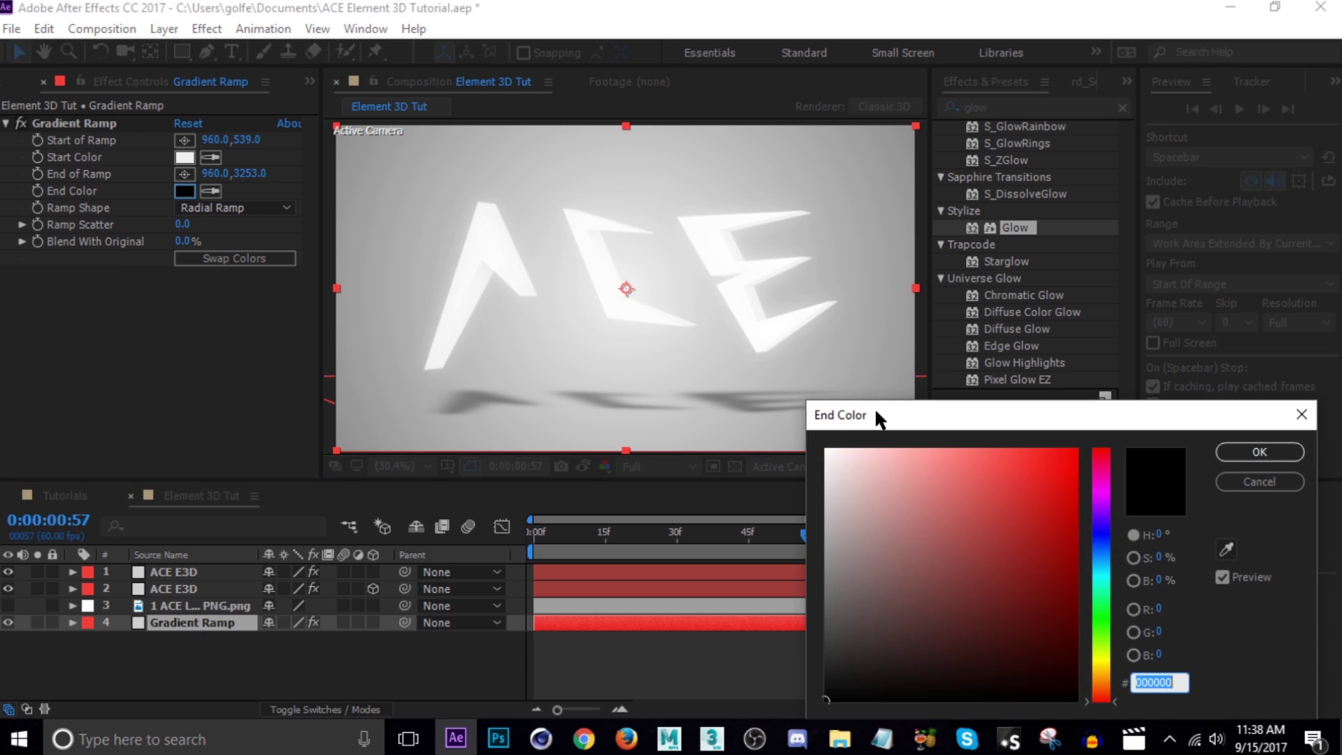
click(1030, 453)
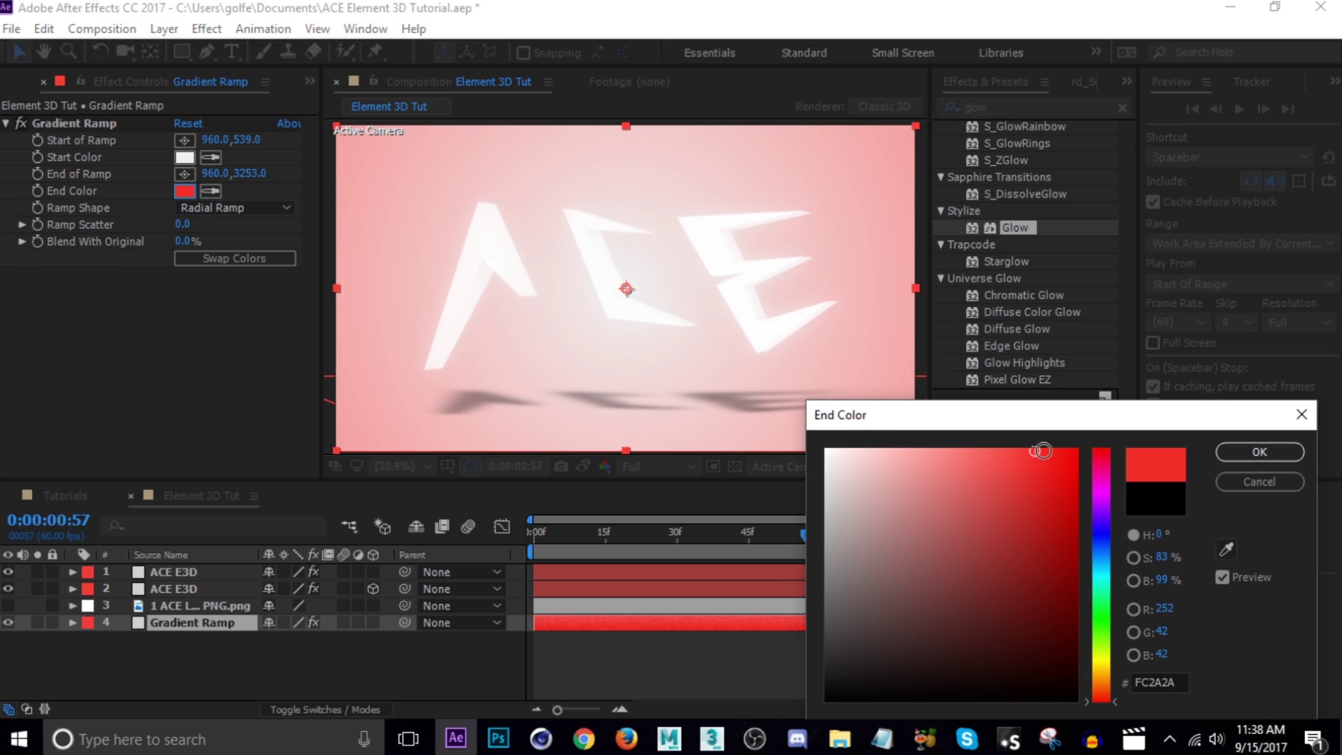
click(1260, 453)
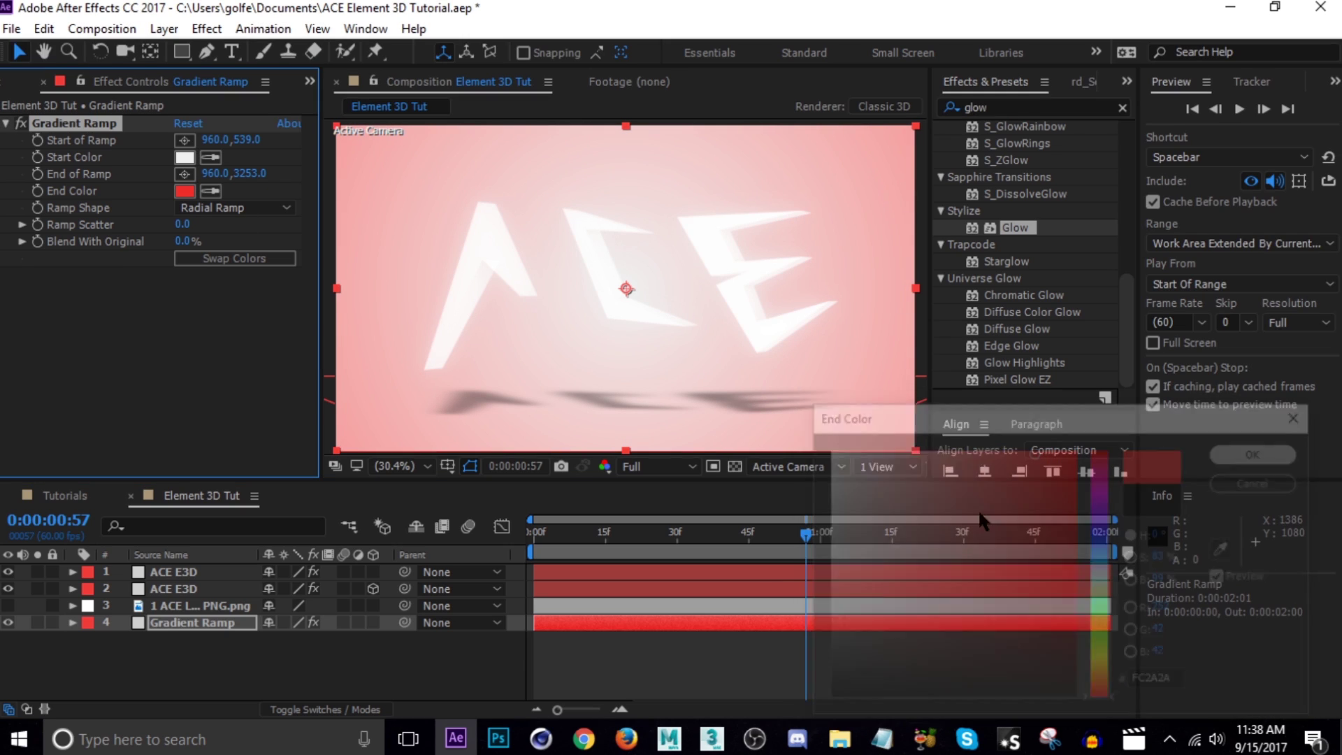
Set the main ACE E3D layer's SSAO Color to red FF0000 and SSAO Intensity to 35.8, checking the shading in the animation.
click(183, 576)
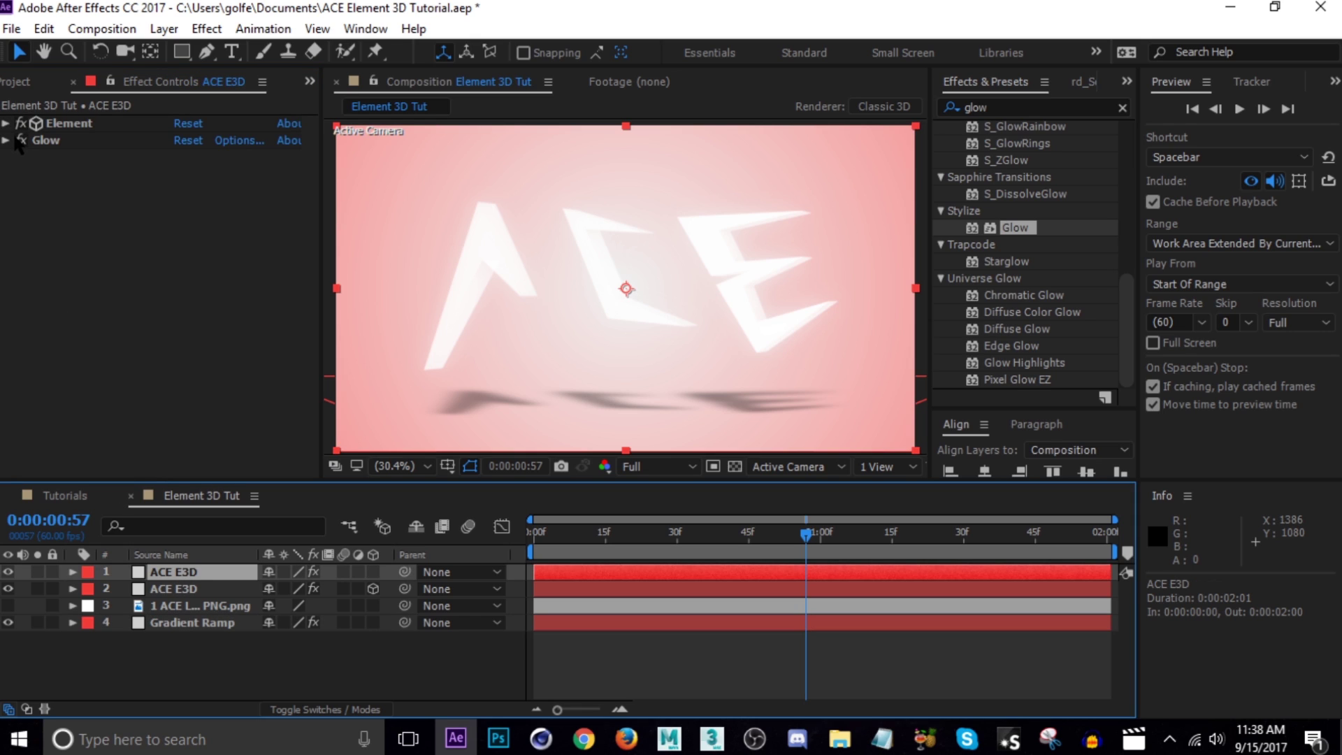
click(6, 123)
scroll(210, 293, down, 8)
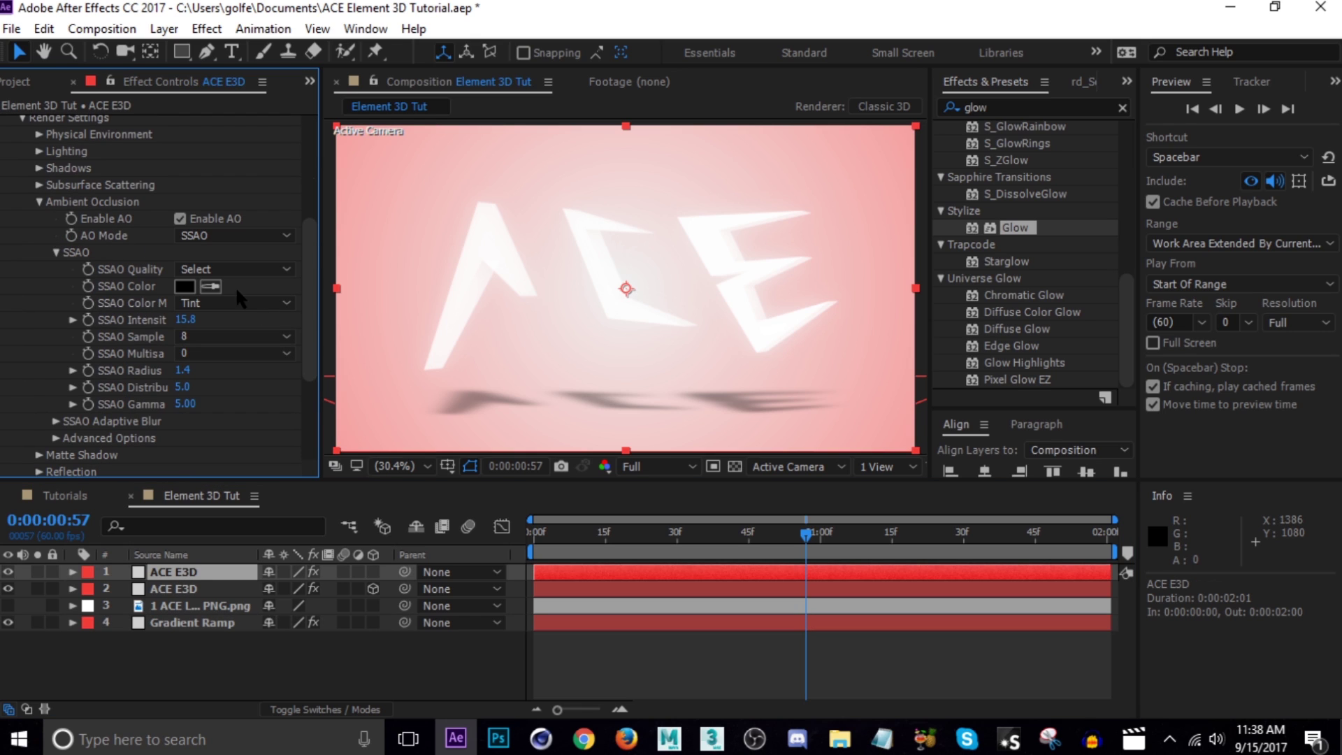
click(185, 287)
drag(1031, 518, 1063, 435)
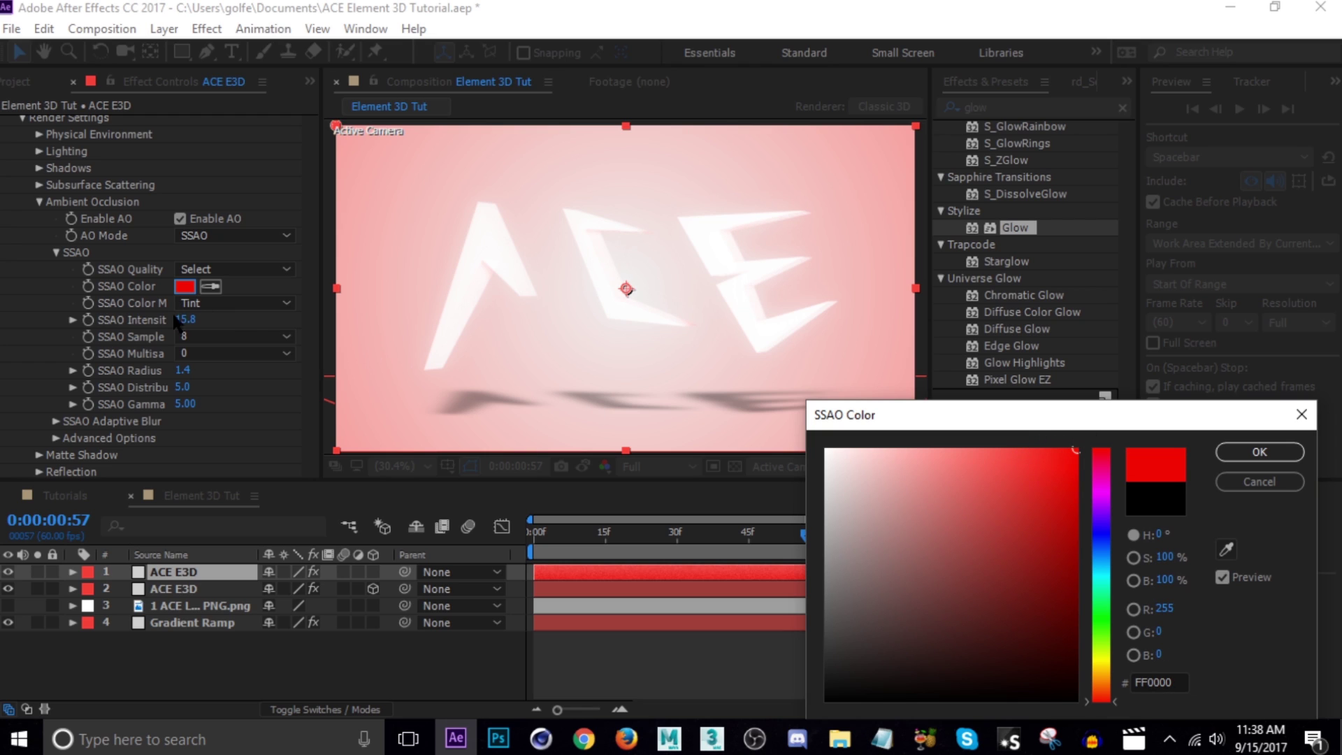
click(1259, 452)
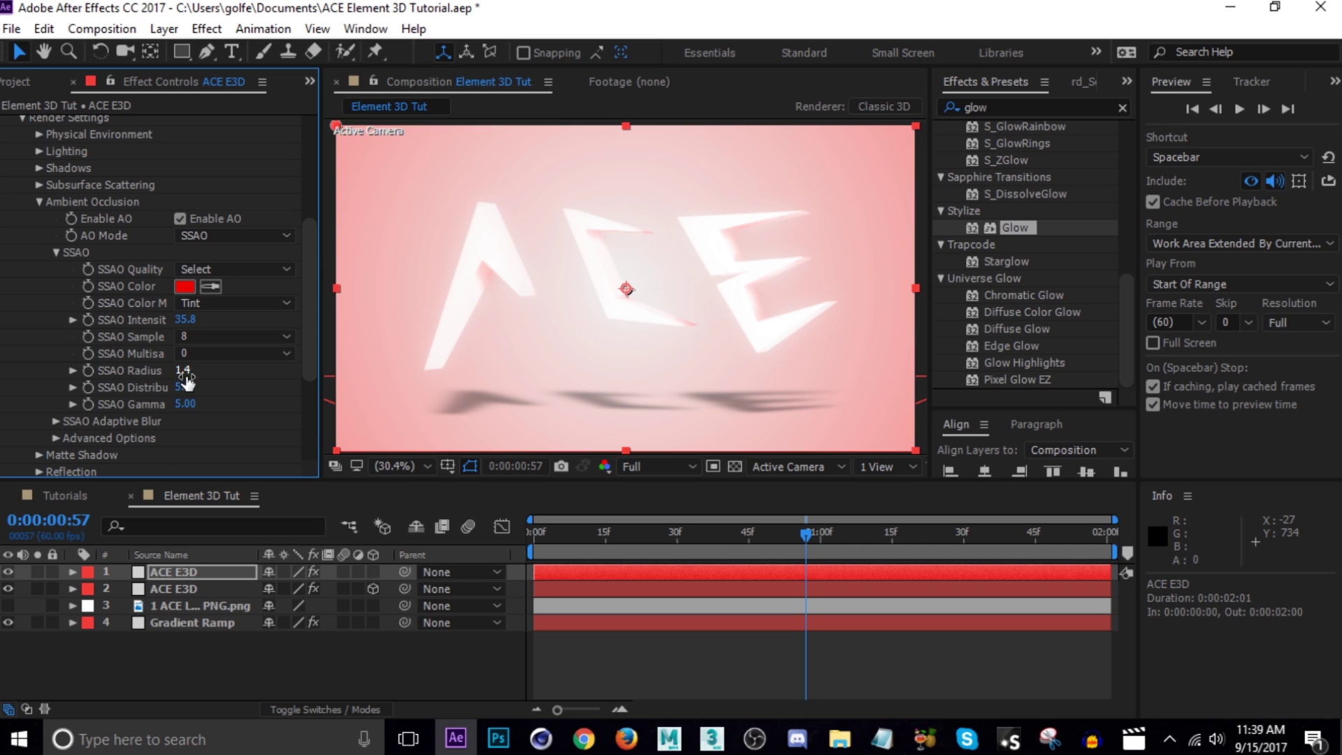
click(805, 639)
drag(820, 537, 862, 537)
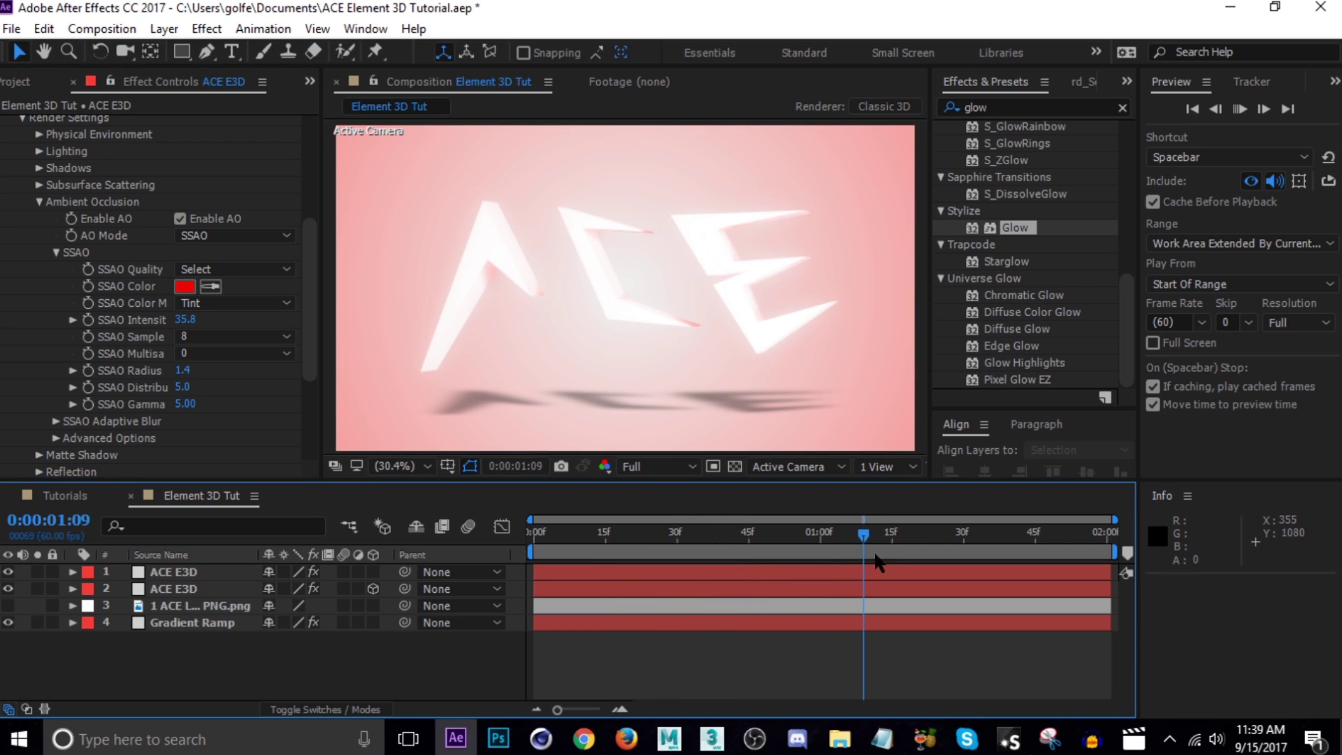
Check the logo animation up to 0:00:00:58 and add a new text layer reading "ACE".
key(space)
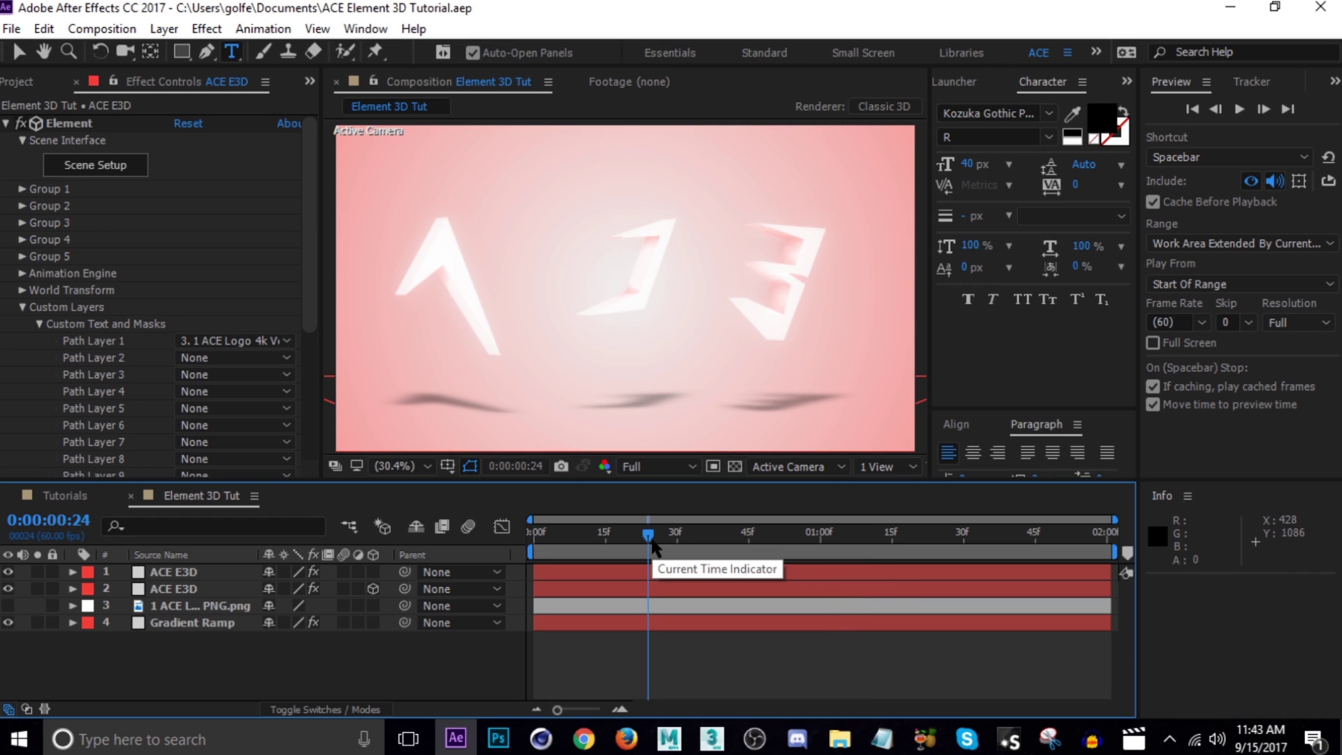
drag(654, 548, 811, 520)
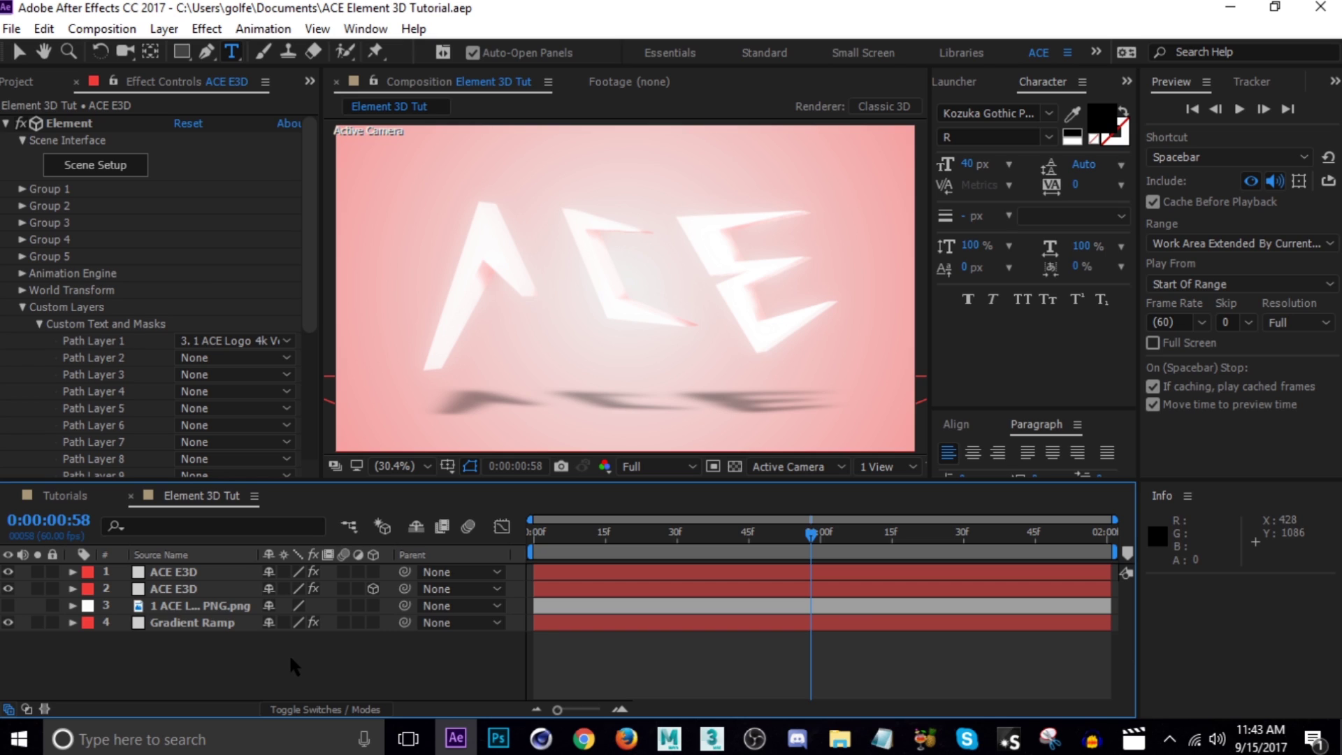
key(ctrl+alt+shift+t)
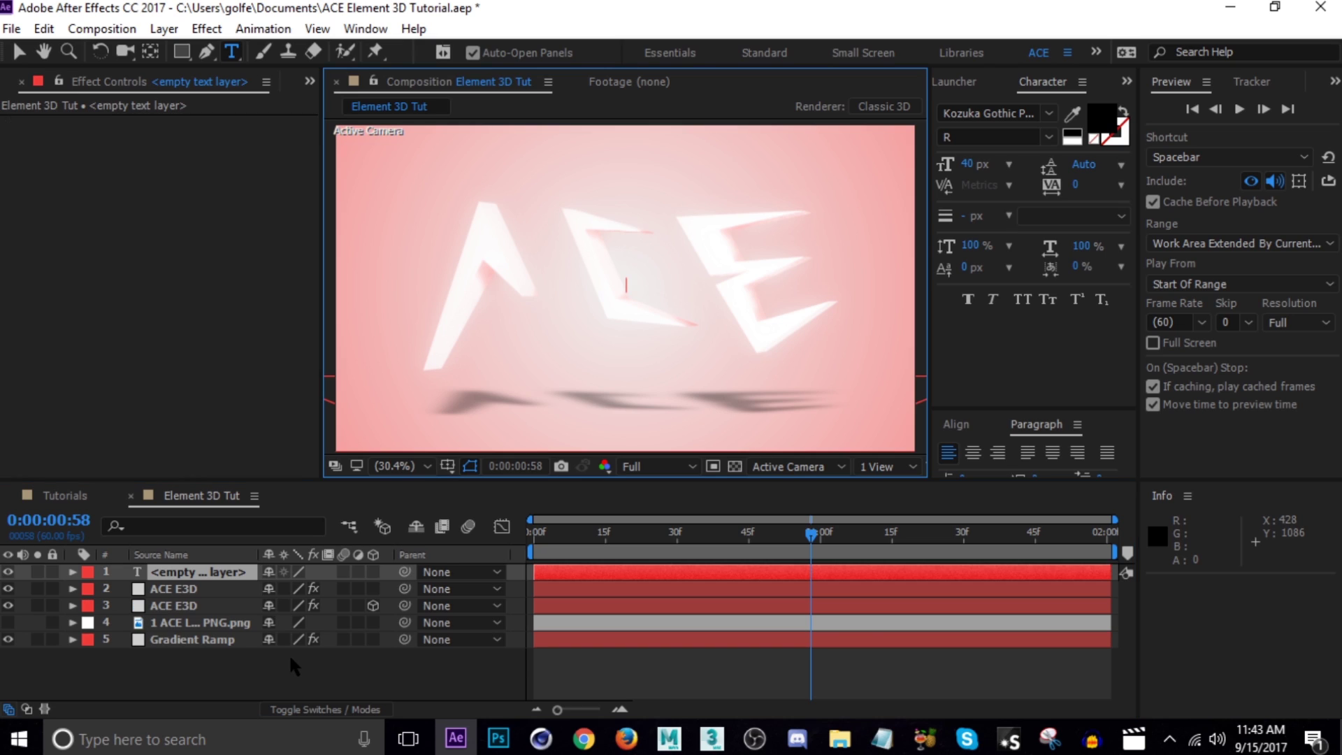
text(ACE)
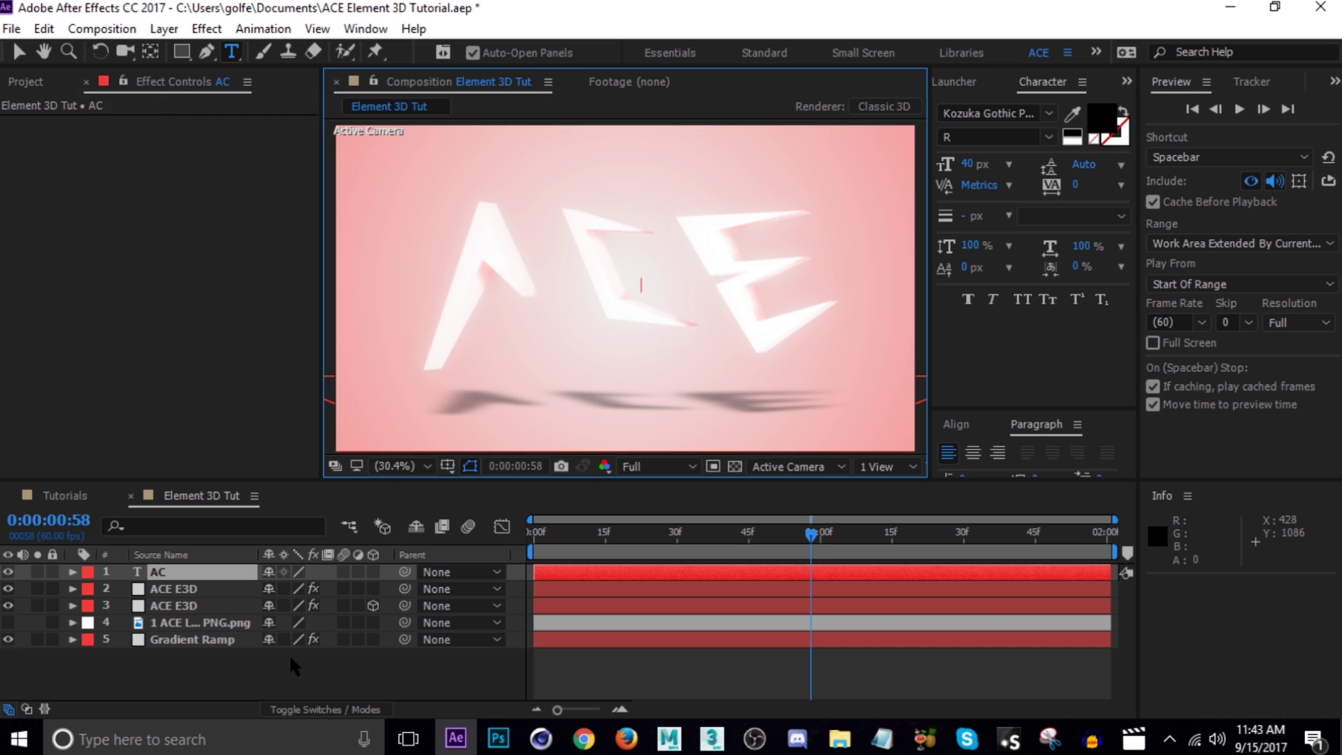
Scale the ACE text layer to 911% and center it horizontally and vertically in the composition.
click(210, 577)
key(s)
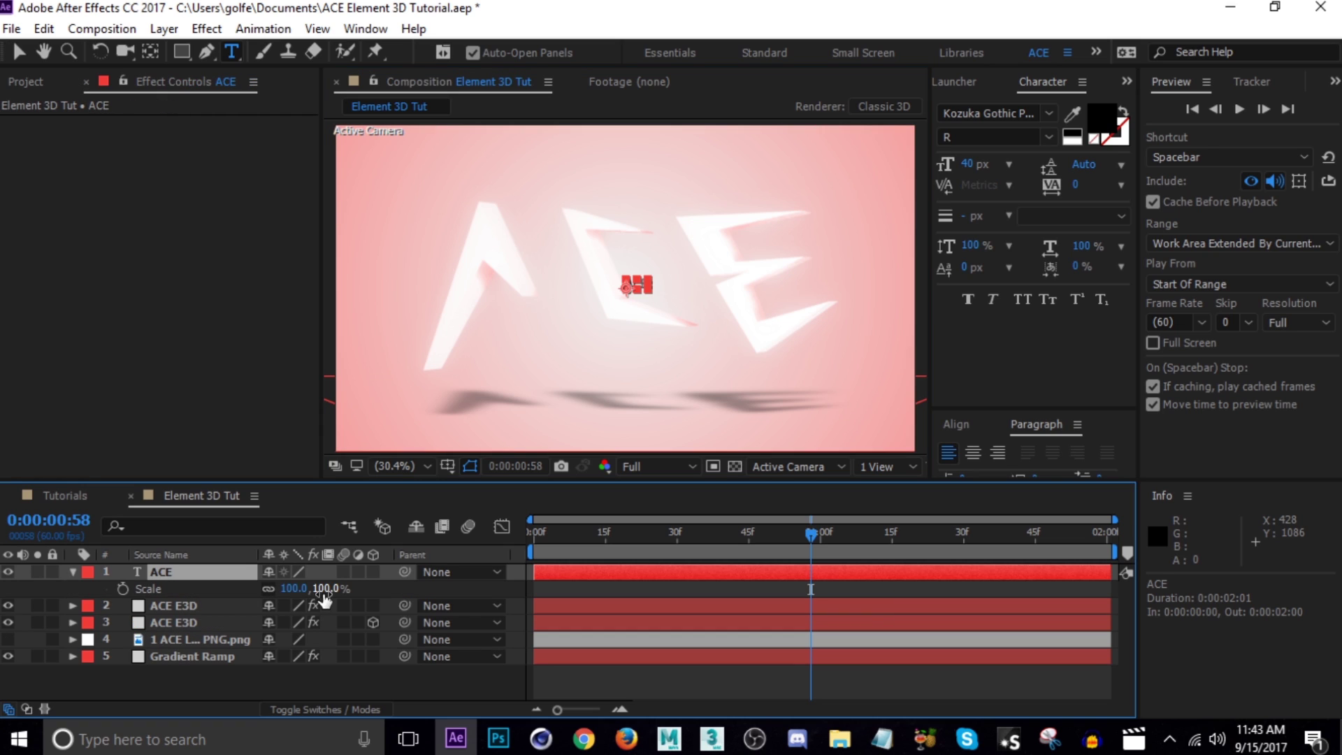
drag(297, 589, 1111, 578)
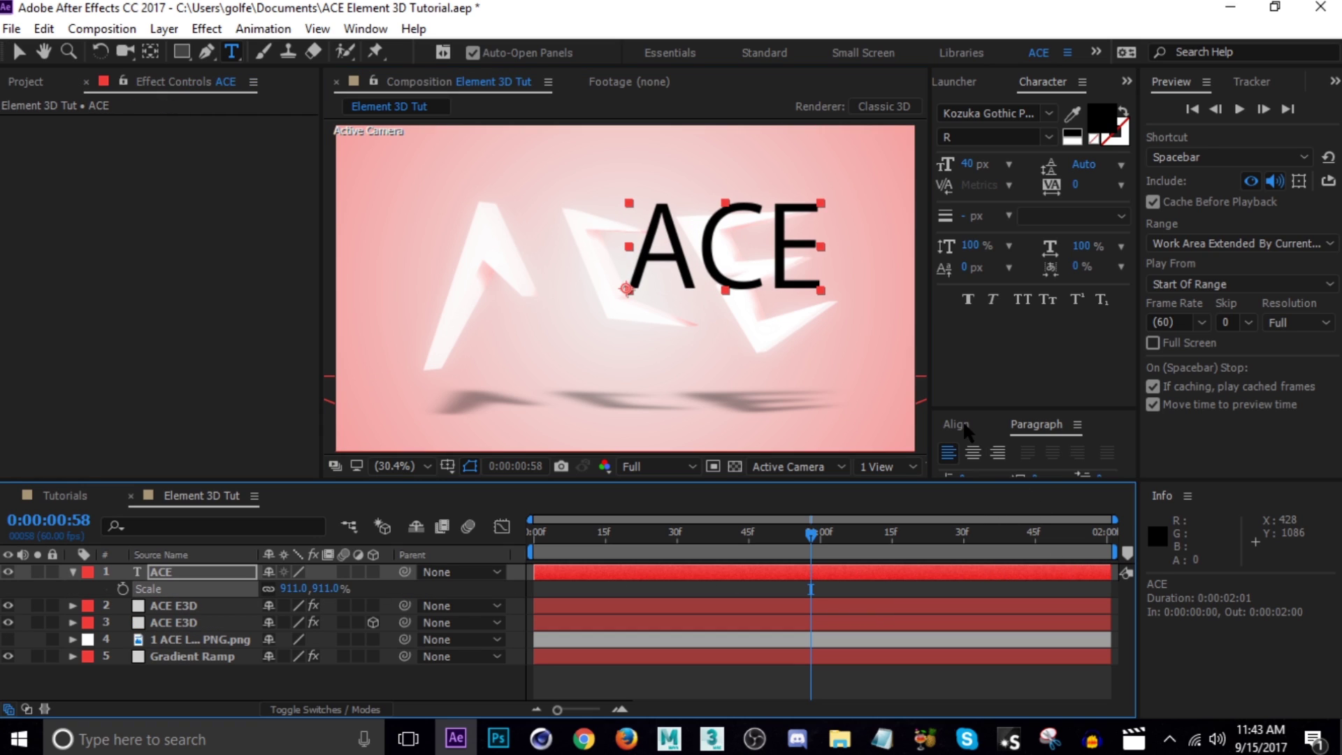
click(956, 424)
click(985, 472)
click(1086, 472)
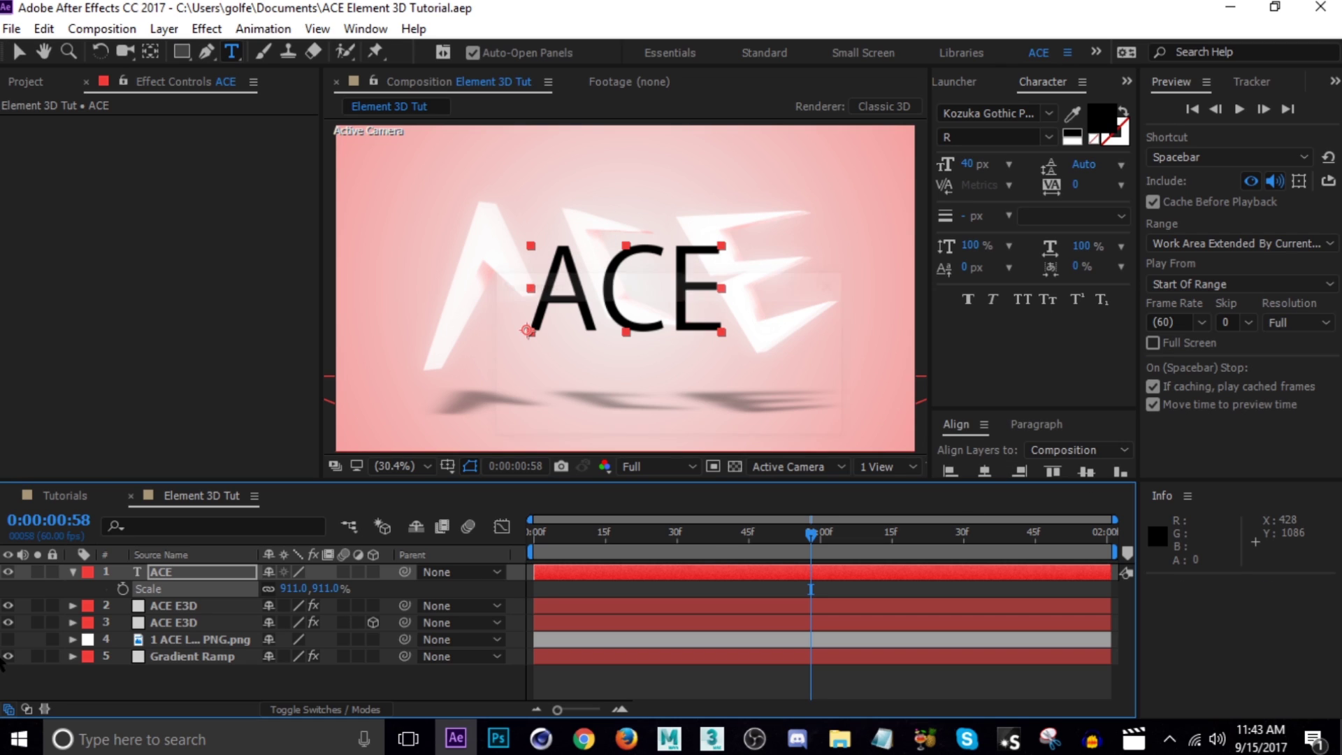
click(73, 572)
click(631, 666)
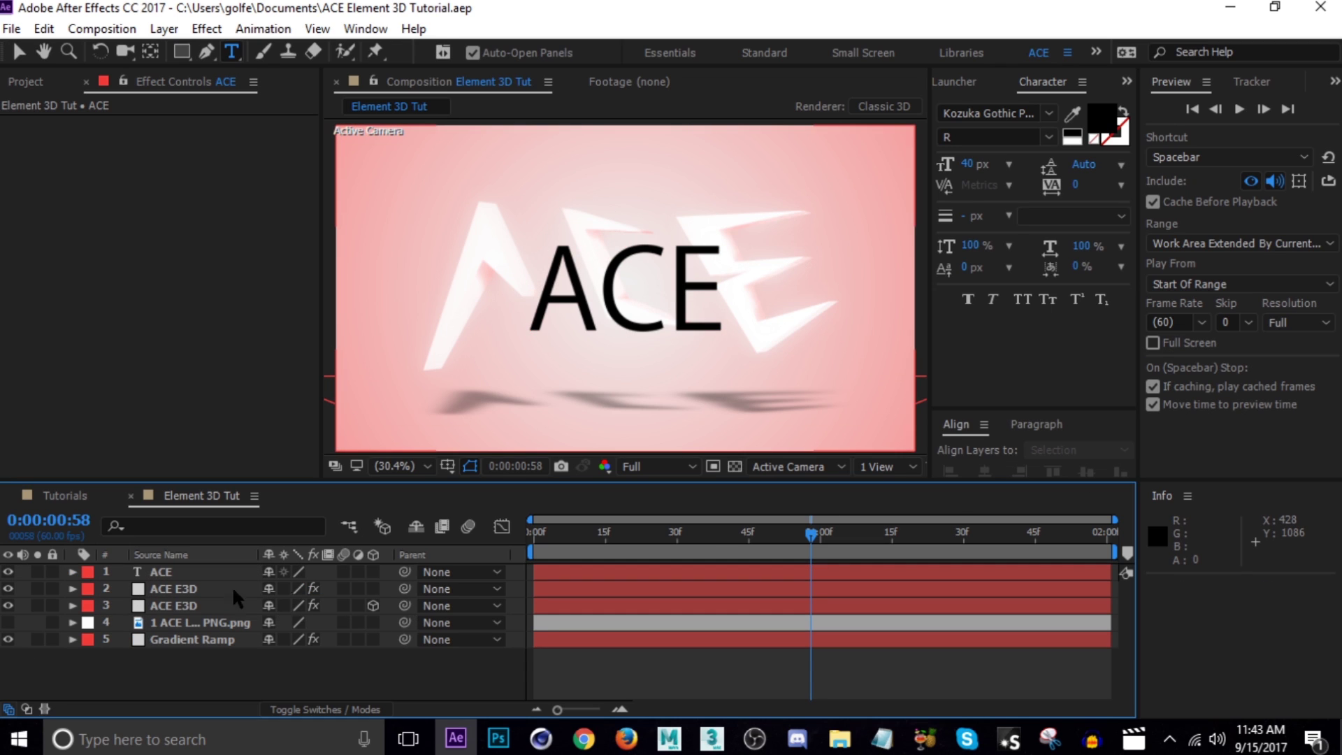
Set Path Layer 1 of the main ACE E3D layer to the ACE text layer and hide that text layer.
click(182, 589)
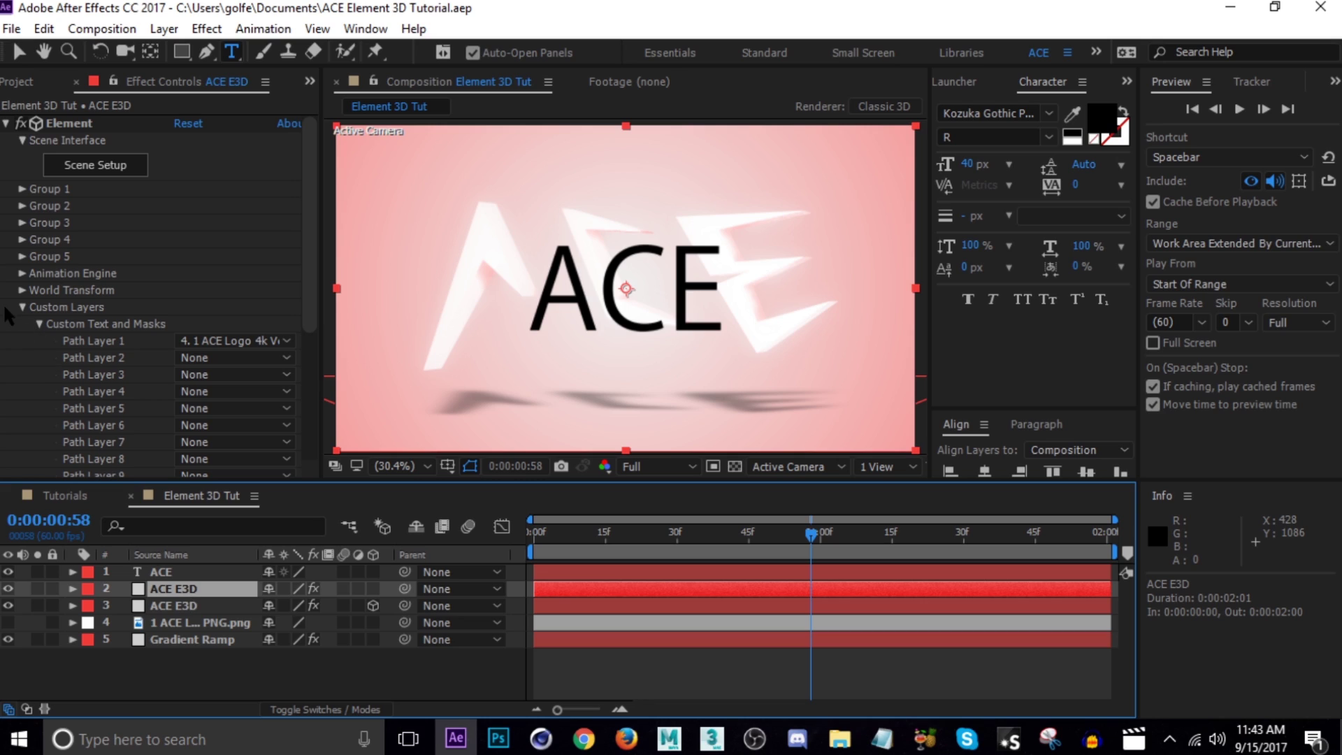
click(39, 323)
scroll(60, 314, down, 5)
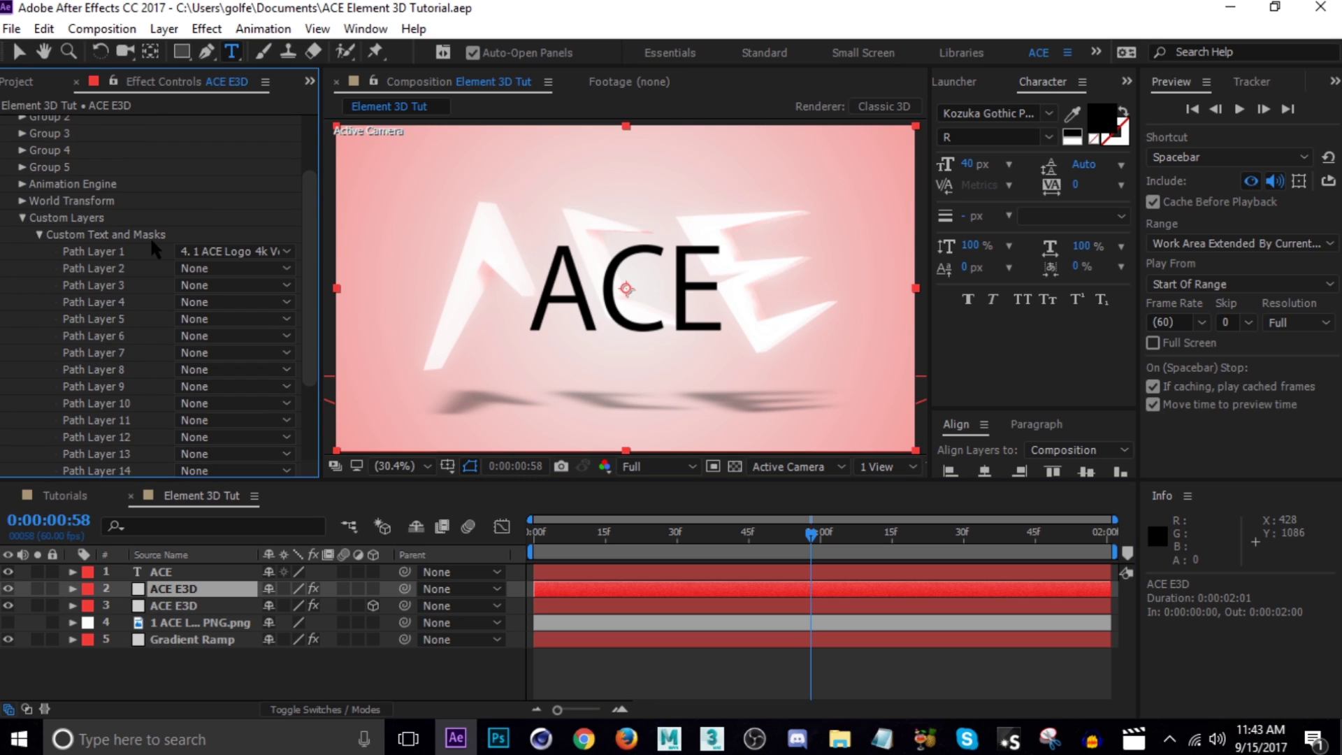
click(231, 251)
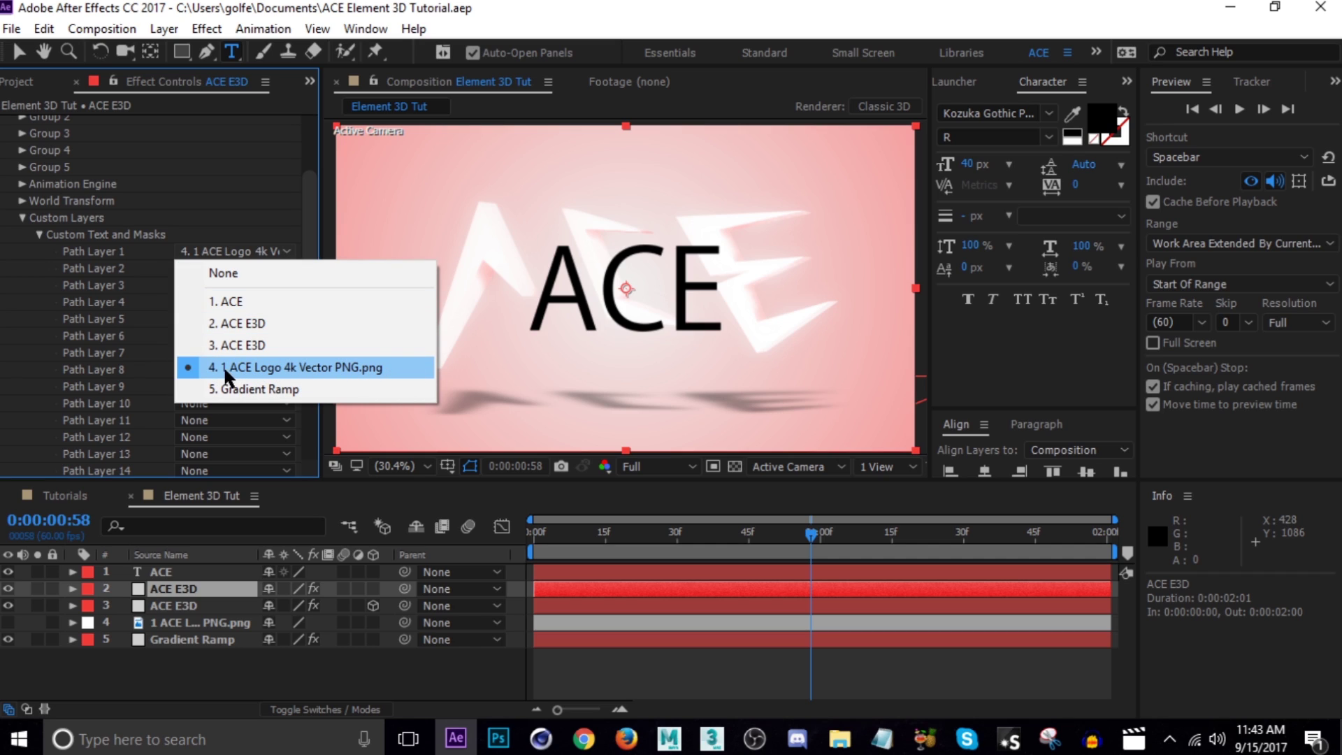
click(235, 300)
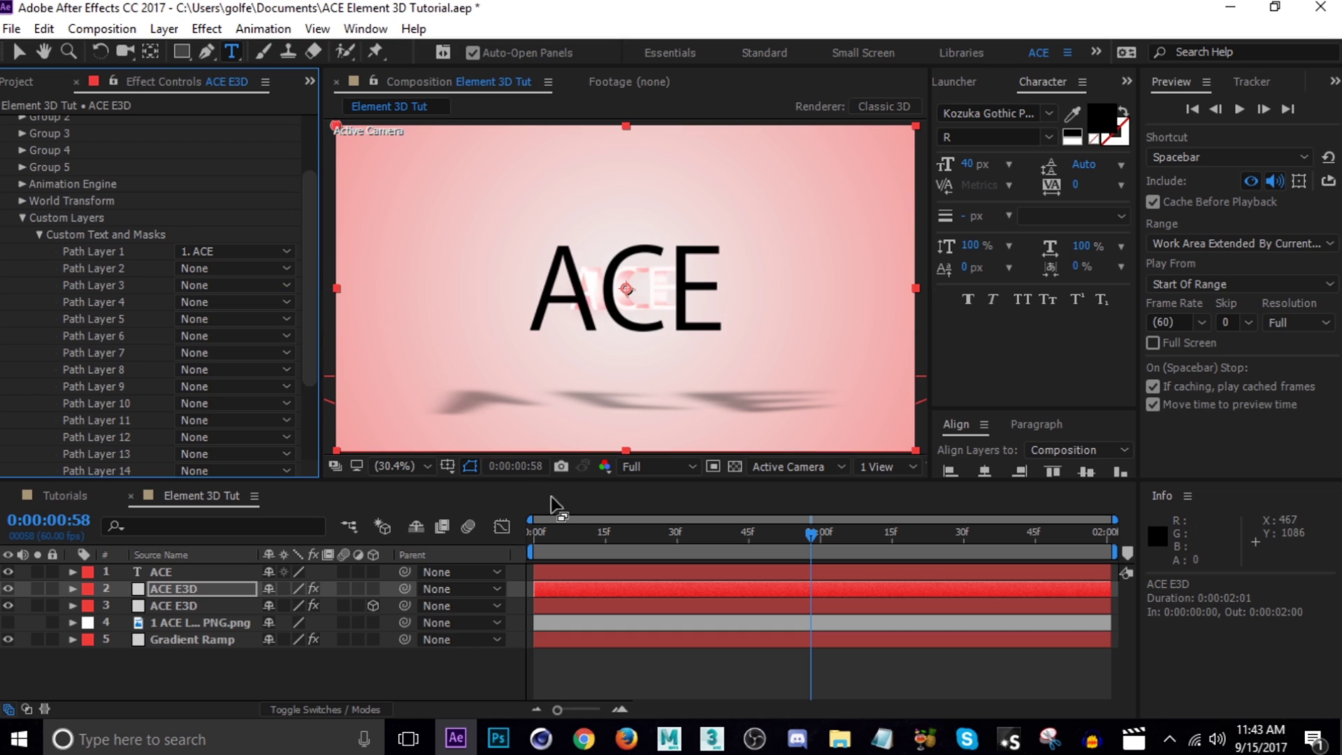
click(8, 572)
drag(689, 535, 787, 564)
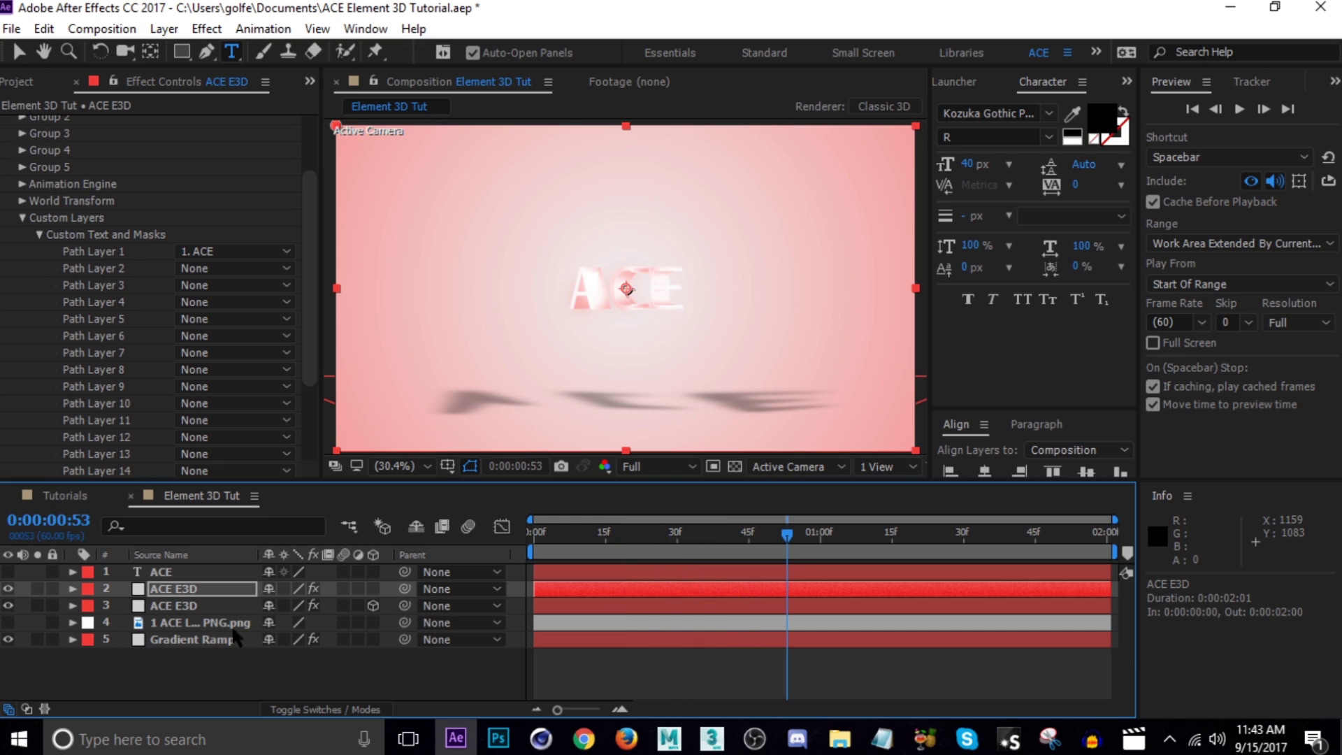
Set Path Layer 1 of the ACE E3D shadow layer to the ACE text layer.
click(202, 606)
click(9, 174)
click(6, 123)
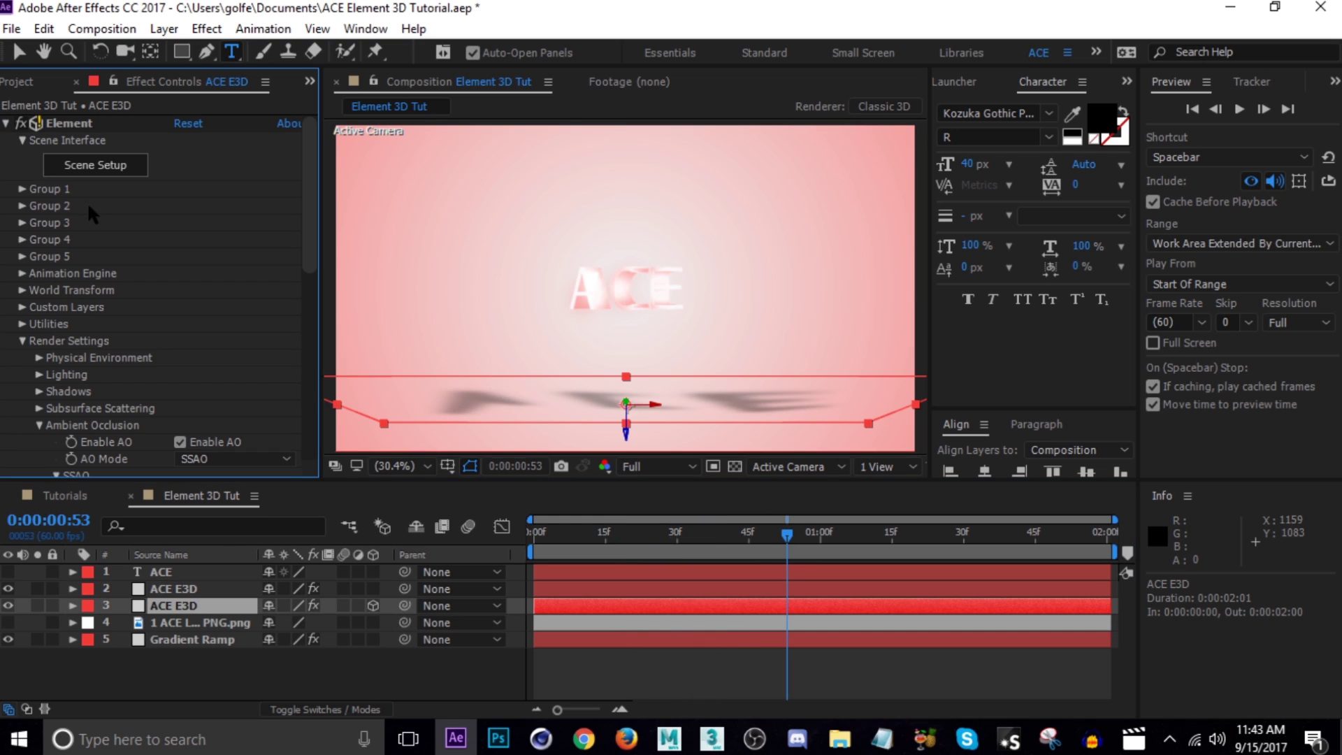
click(23, 307)
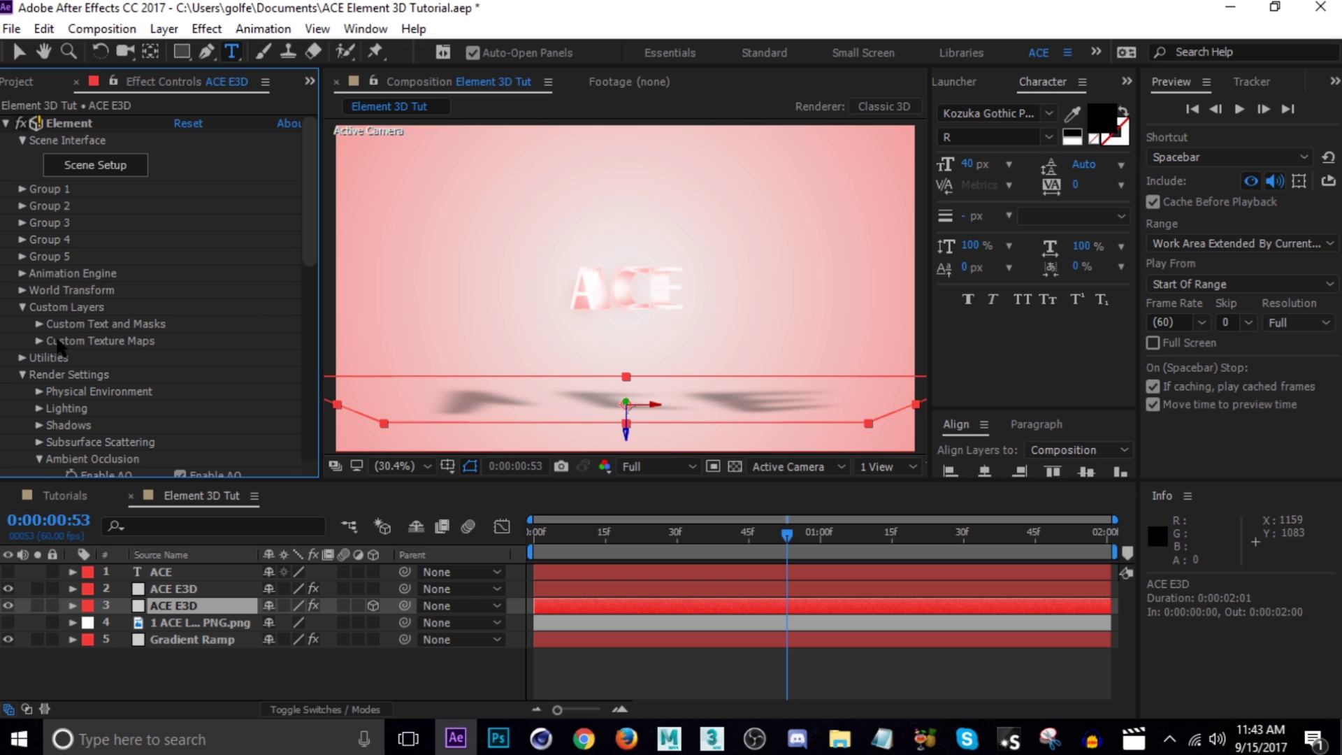
click(39, 325)
scroll(140, 314, down, 2)
click(234, 231)
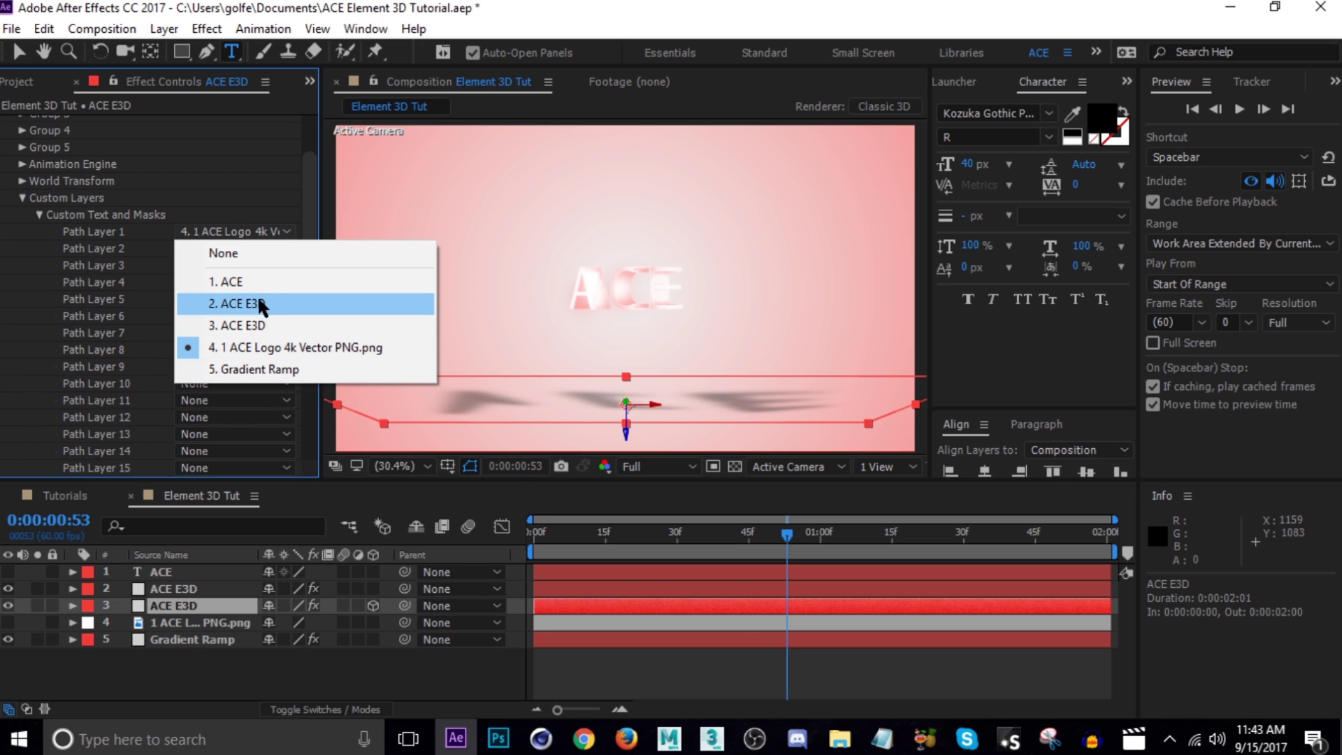
click(231, 279)
click(720, 664)
Scrub through and preview the animation of the 3D text and its floor shadow.
drag(695, 542, 657, 531)
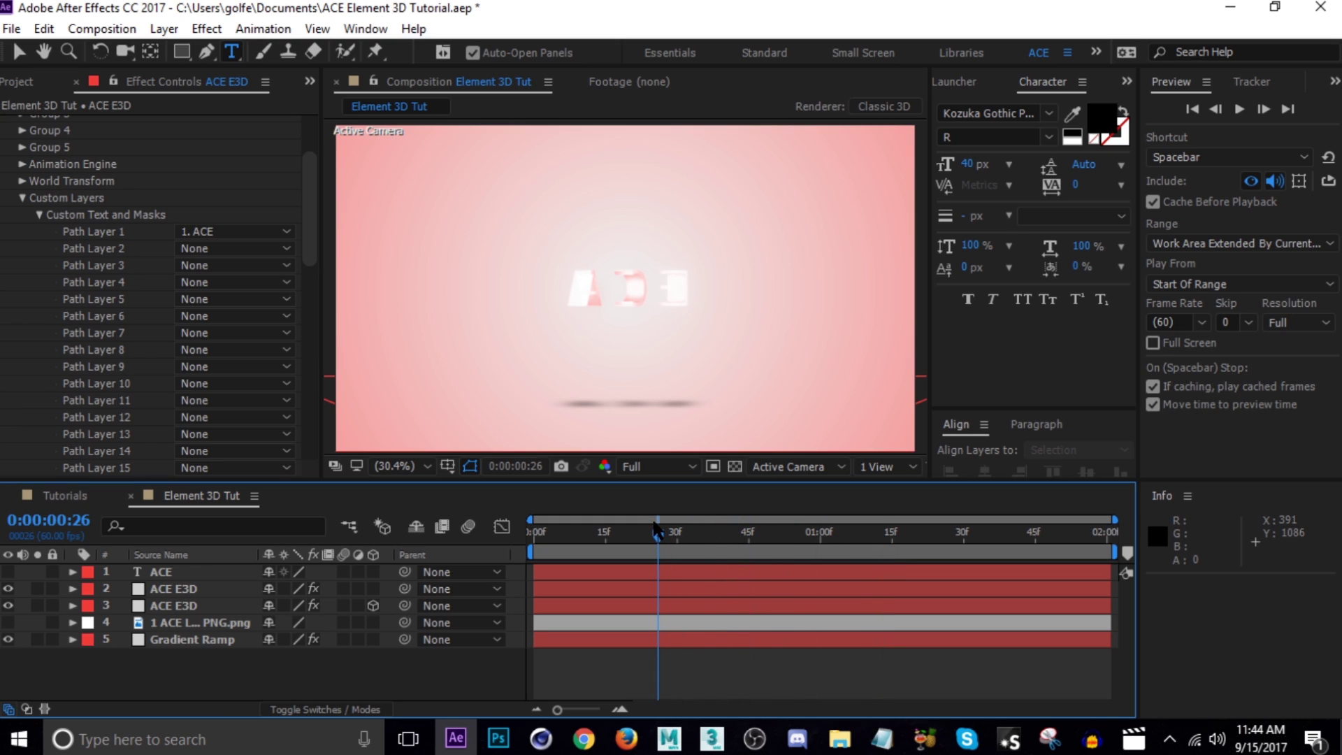
drag(669, 539, 1059, 537)
key(space)
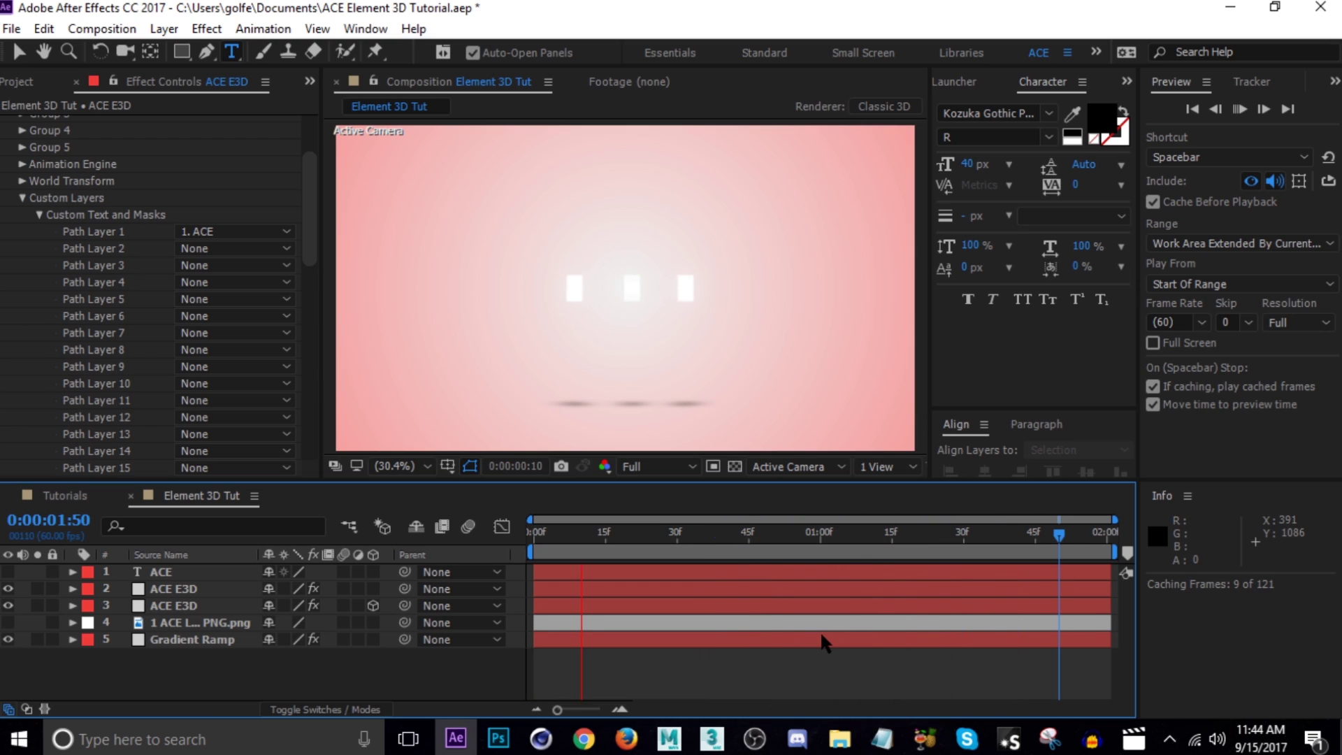